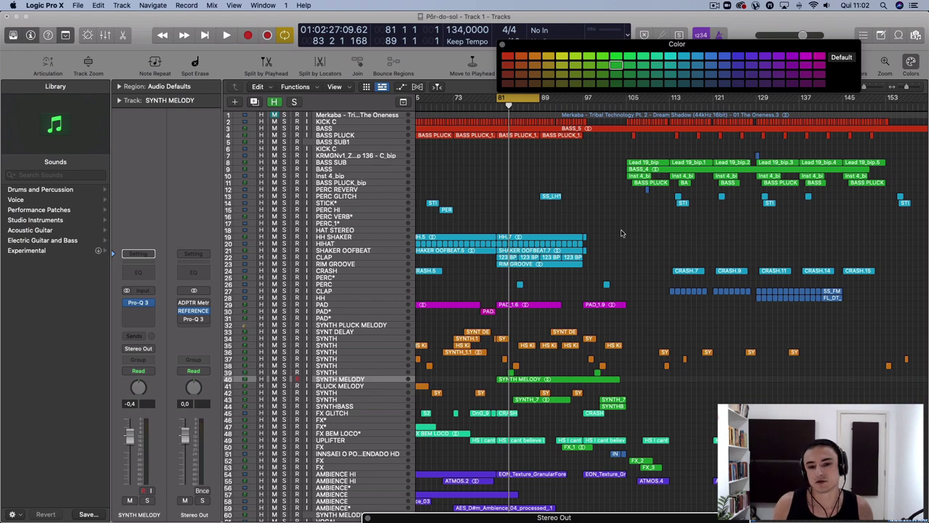
- Show the mixer alongside the arrangement and select the HAT STEREO and HH SHAKER tracks to inspect their channel levels
scroll(623, 233, right, 10)
scroll(623, 232, down, 10)
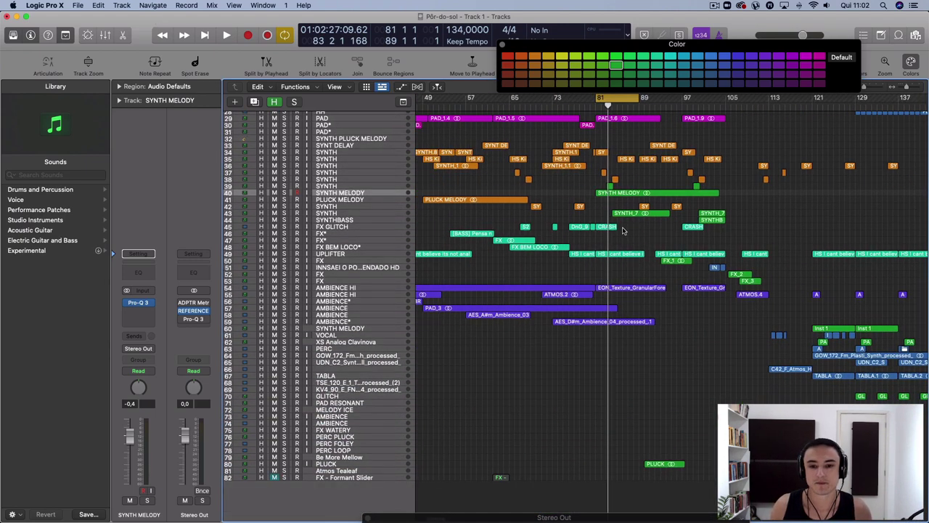
scroll(622, 232, up, 10)
scroll(621, 231, left, 8)
scroll(621, 230, right, 1)
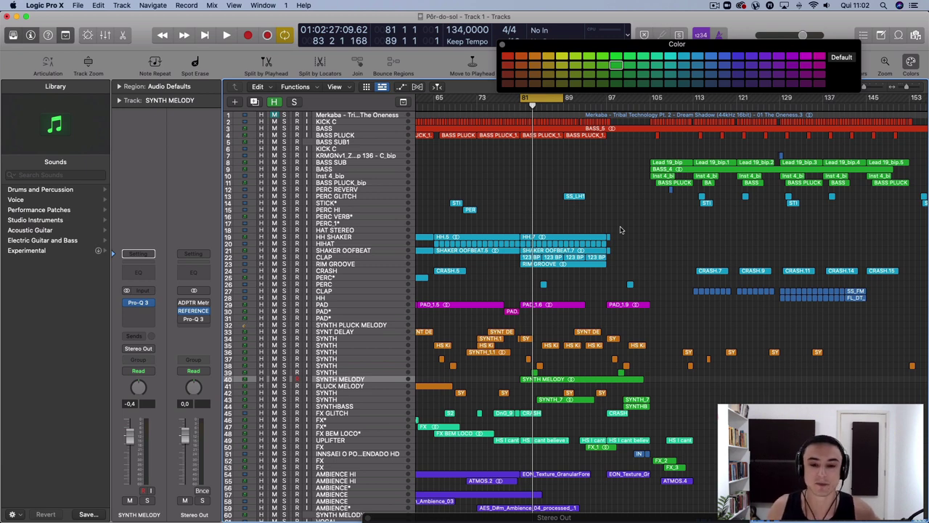
click(362, 231)
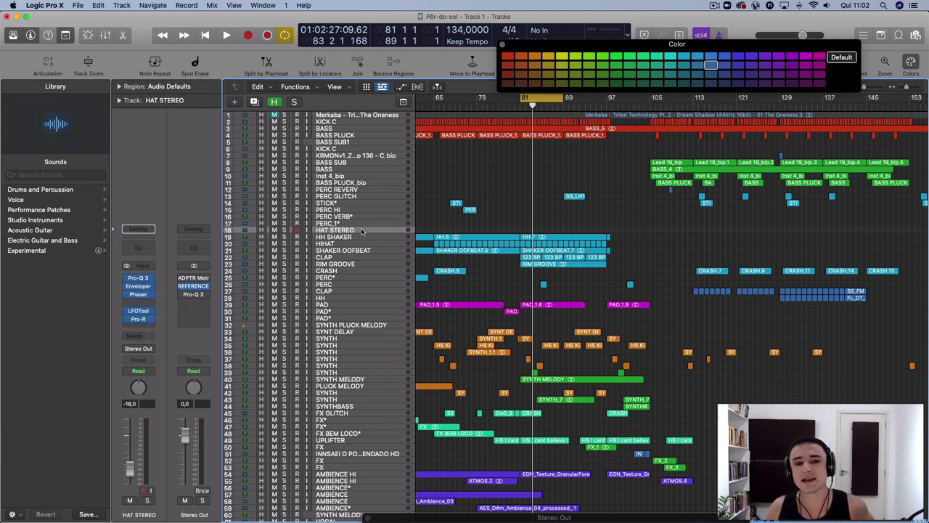
key(x)
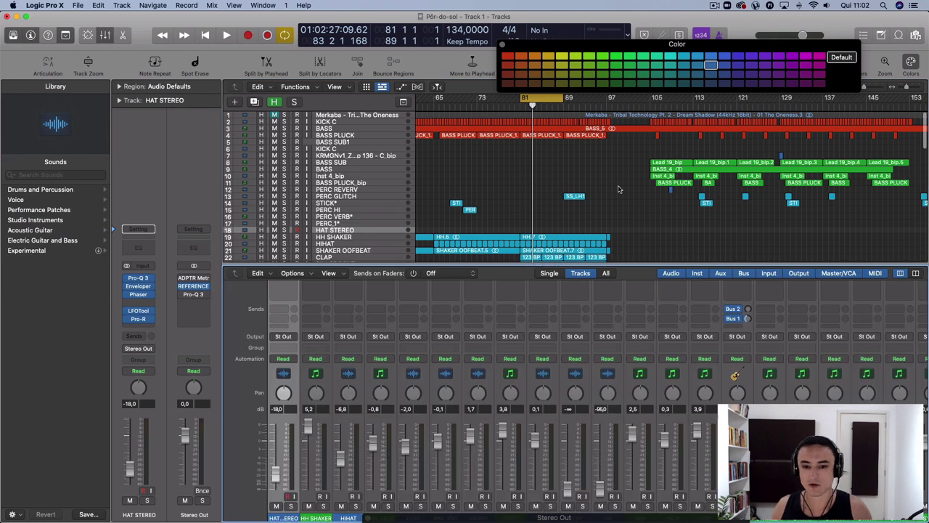
scroll(427, 355, left, 8)
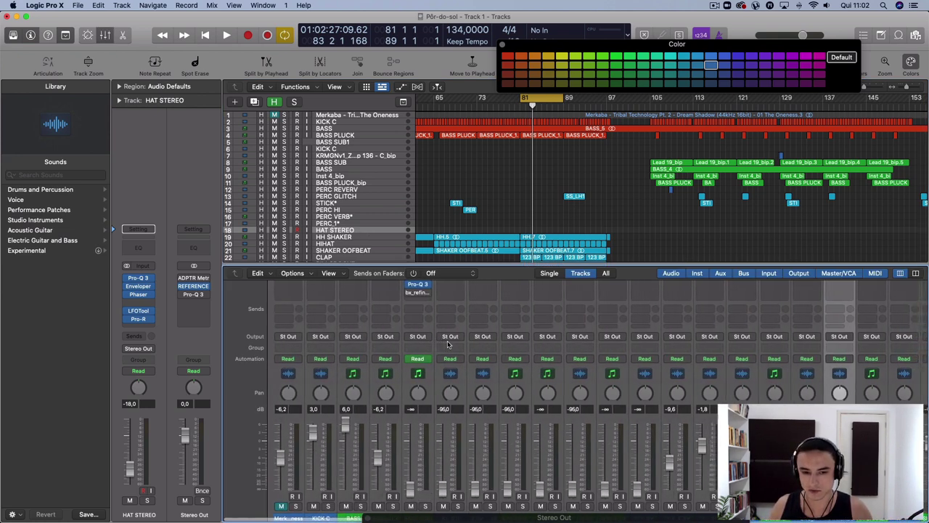
scroll(449, 344, right, 3)
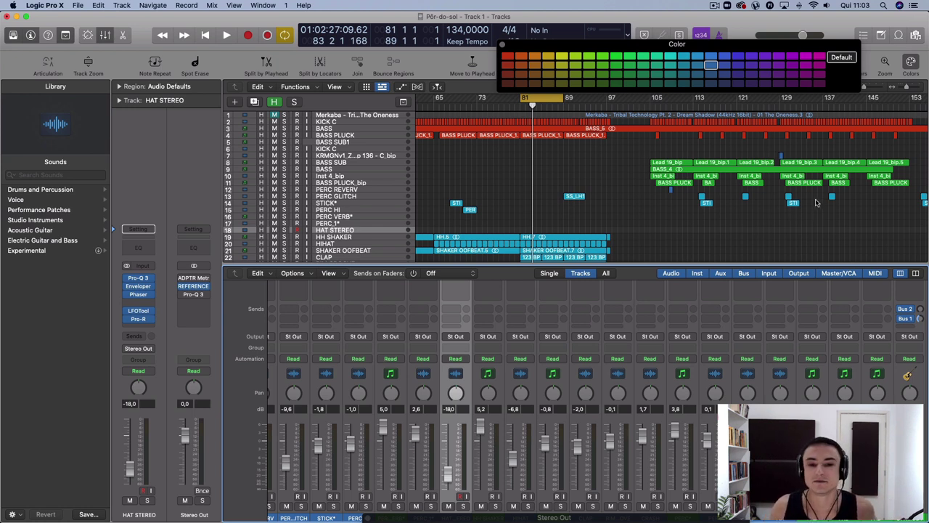
click(589, 236)
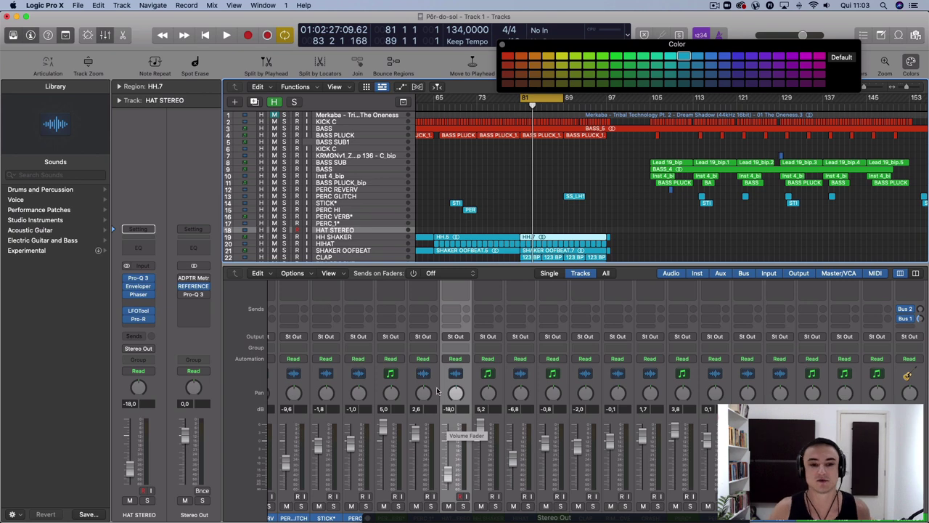
click(365, 237)
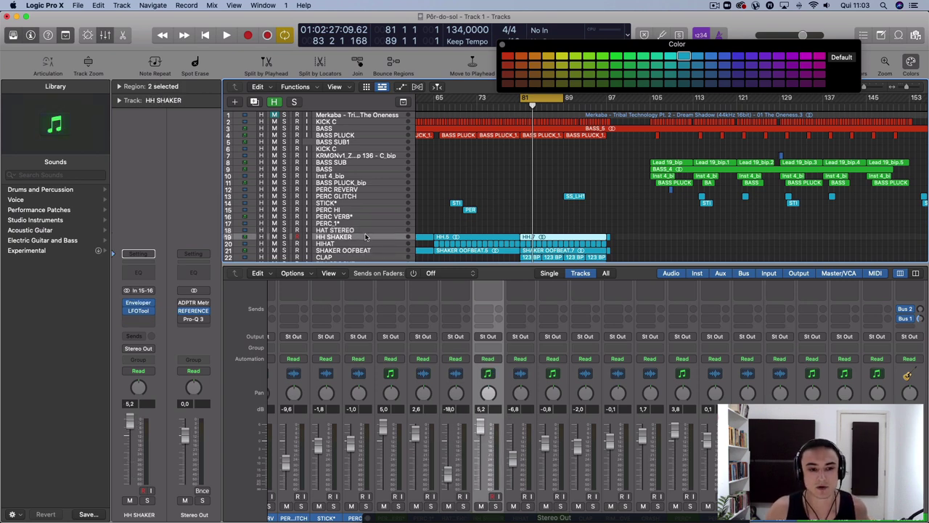
- Solo the BASS PLUCK track and play it back briefly from bar 81
click(341, 134)
scroll(341, 134, down, 1)
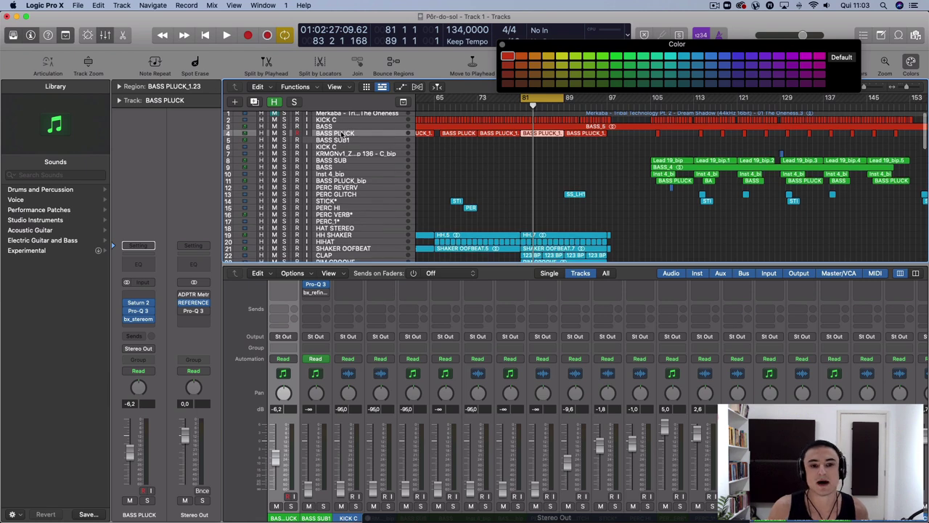
scroll(341, 134, down, 1)
click(284, 131)
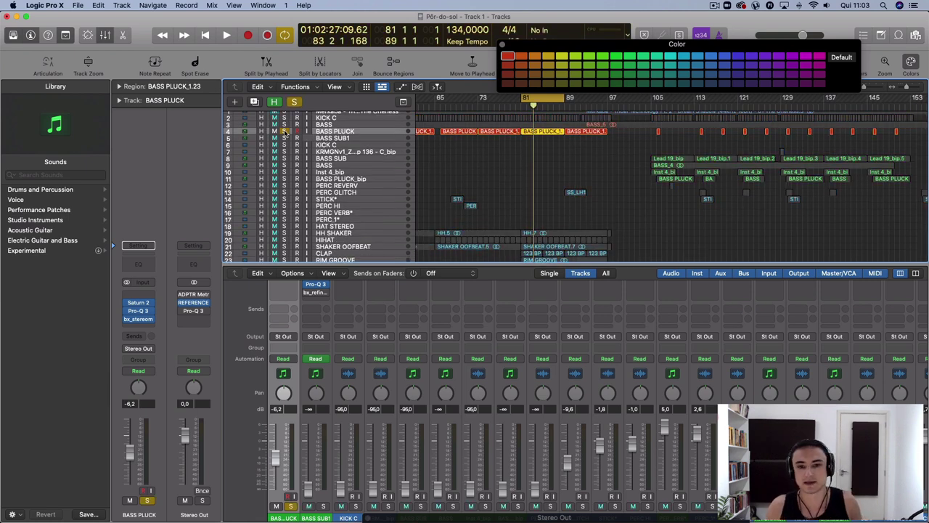
key(space)
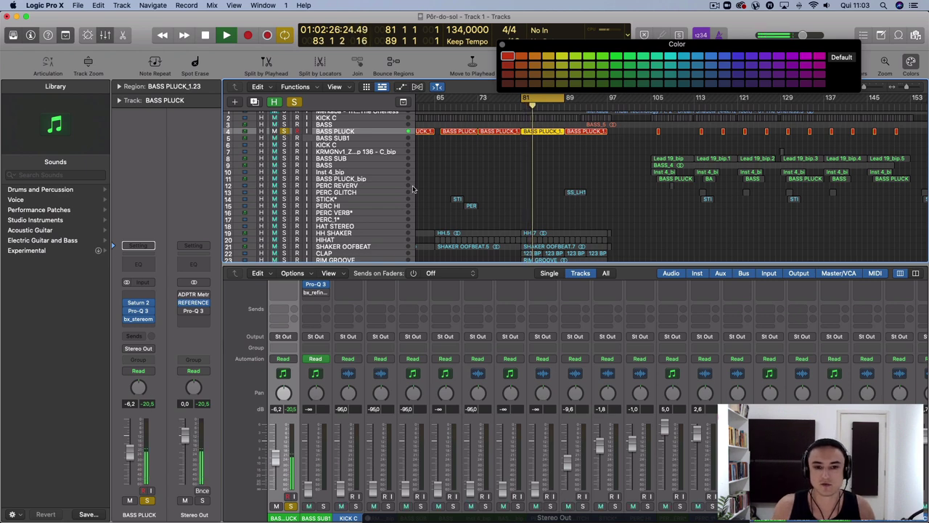
key(space)
- Enlarge the BASS PLUCK_1.23 region, show its region parameters and try out its gain setting
ctrl+alt+click(467, 170)
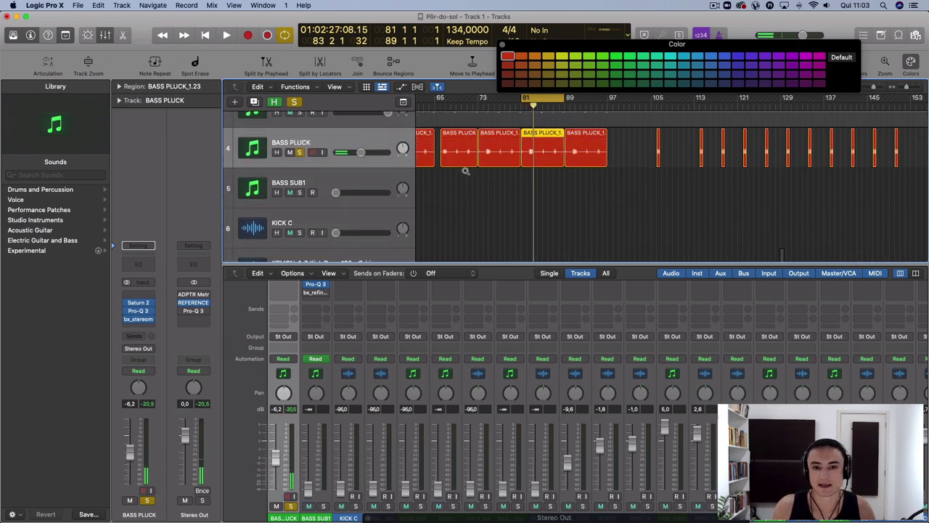
ctrl+alt+click(467, 171)
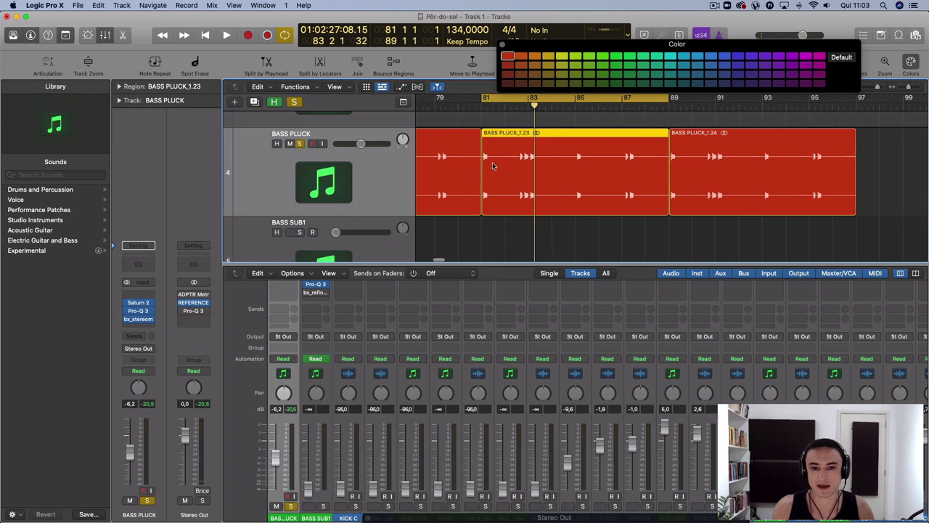
ctrl+alt+click(492, 167)
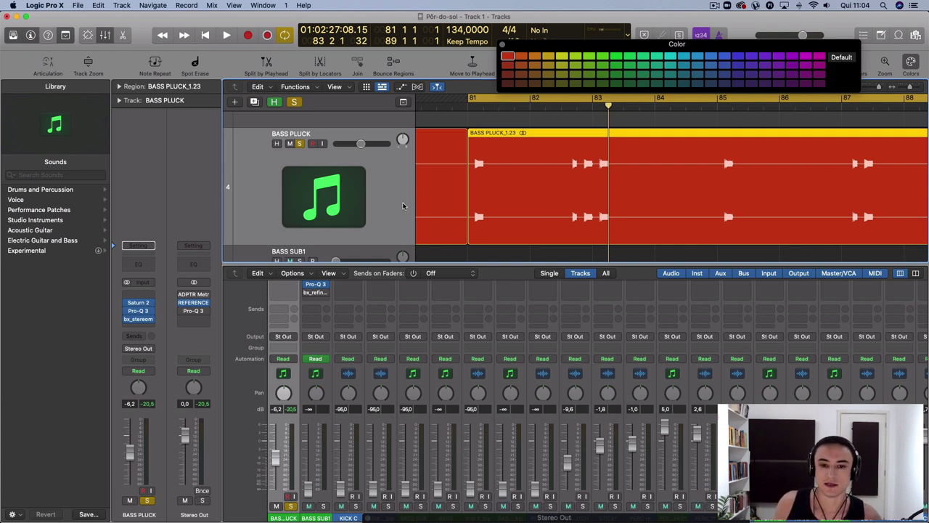
click(119, 86)
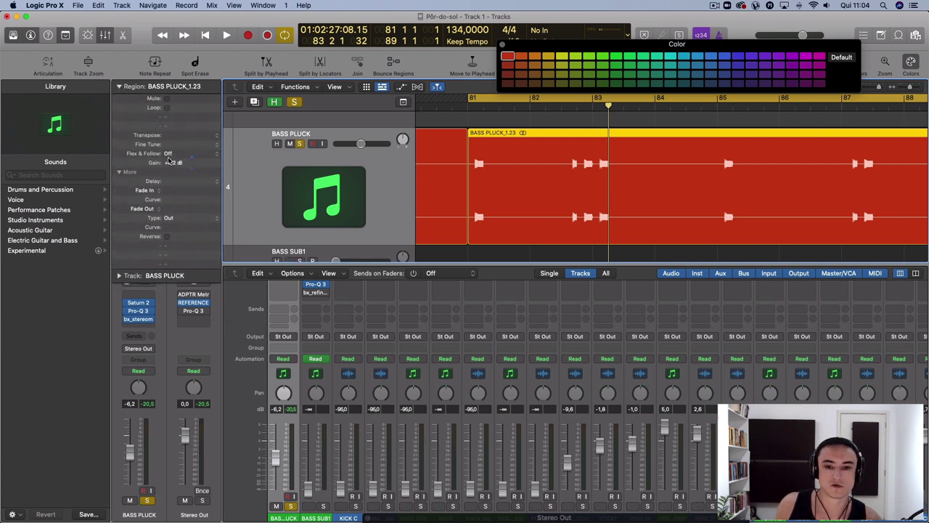
drag(168, 163, 195, 179)
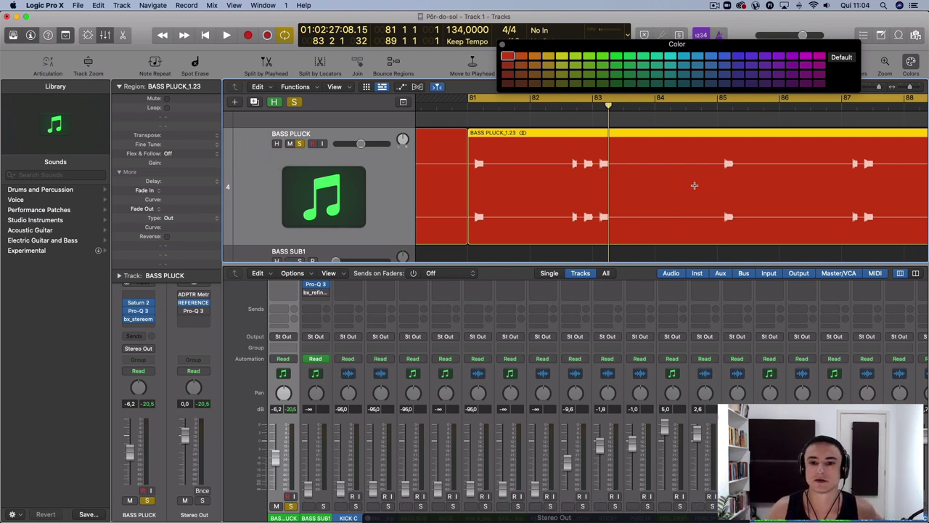
- Open Saturn 2 on the BASS PLUCK channel and bypass the Saturn 2, Pro-Q 3 and bx_stereomaker inserts
click(141, 308)
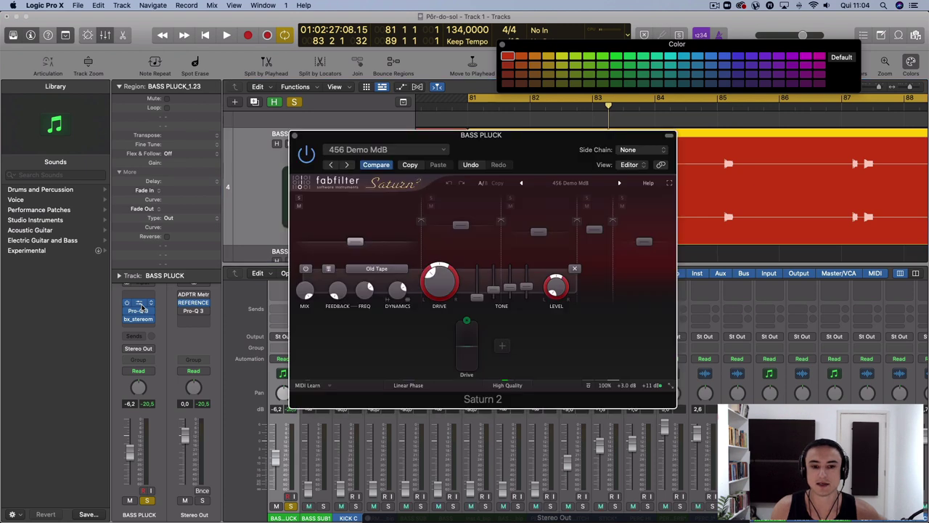
drag(330, 186, 280, 107)
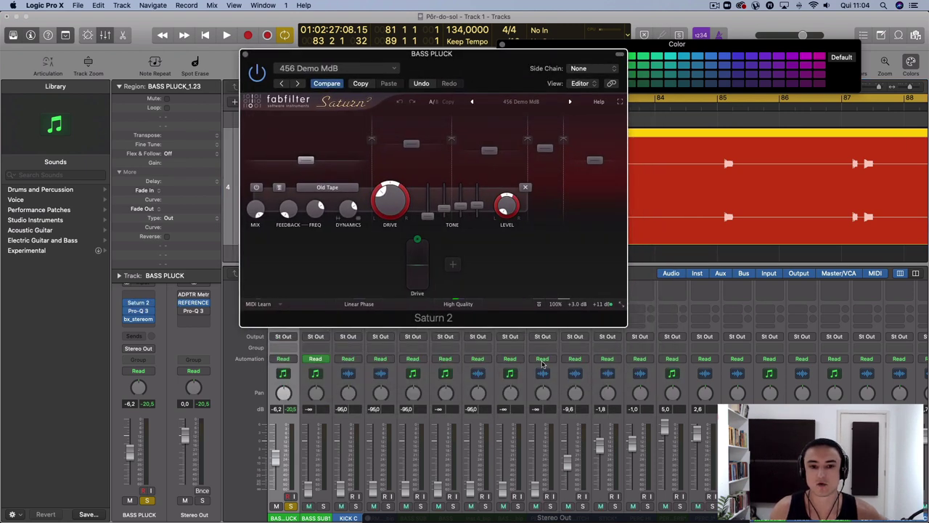
drag(443, 67, 465, 263)
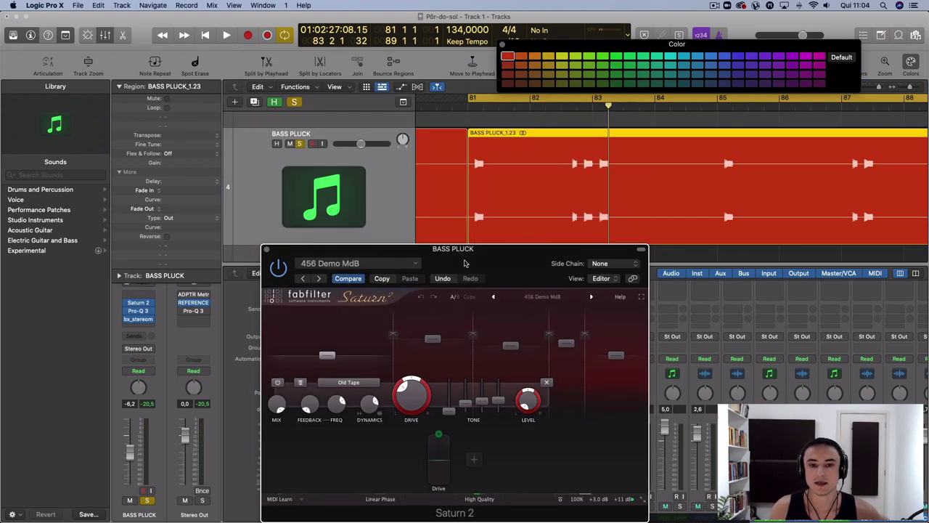
click(338, 140)
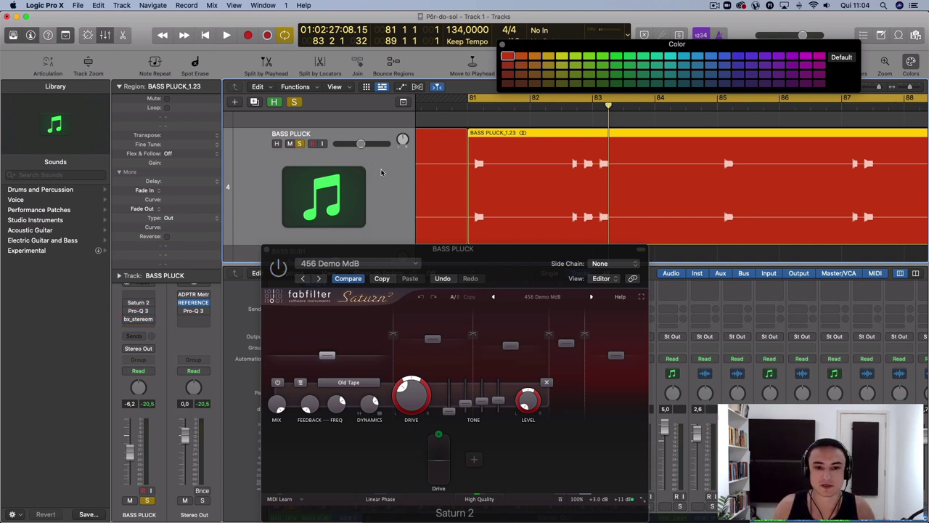
- Play BASS PLUCK with its inserts bypassed and reset its peak reading to measure the unprocessed level
key(space)
drag(438, 253, 844, 306)
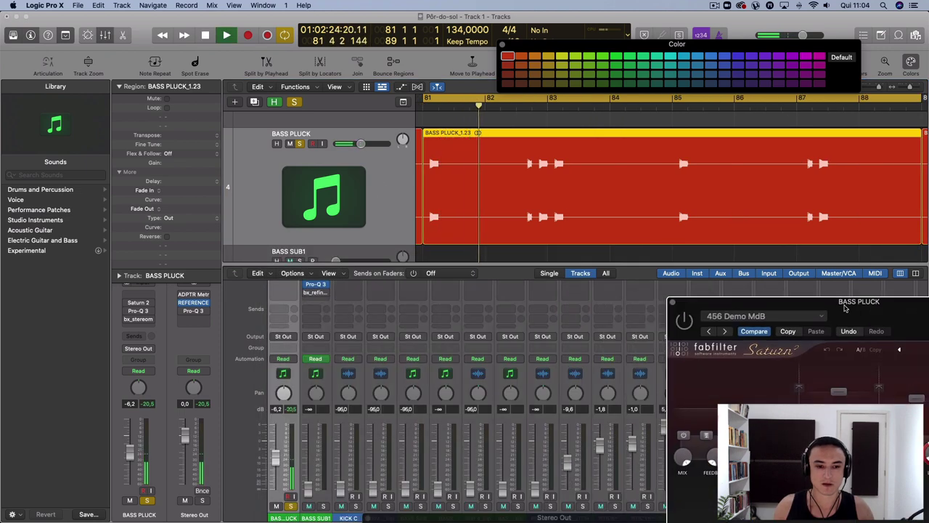
click(295, 411)
drag(878, 312, 741, 150)
key(space)
- Replay BASS PLUCK with only Saturn 2 active to compare its level with the unprocessed signal
key(space)
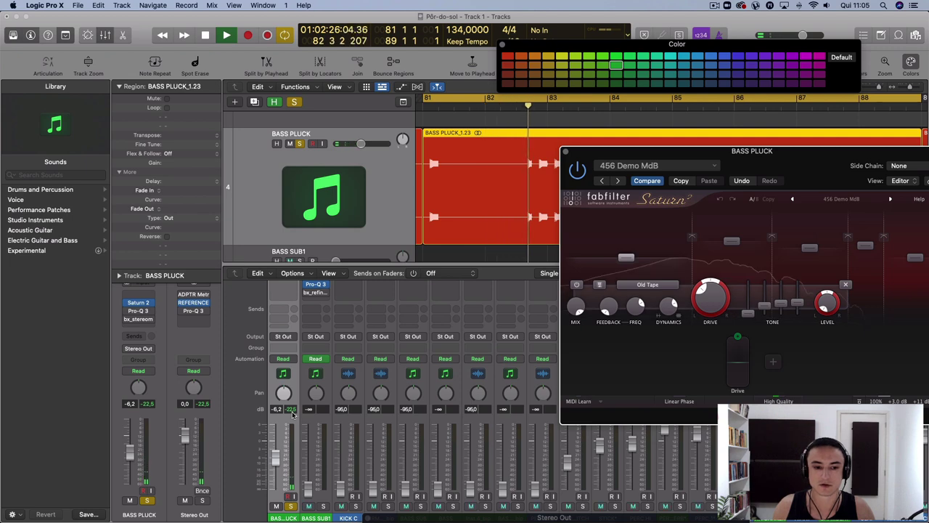
drag(794, 162, 508, 218)
key(space)
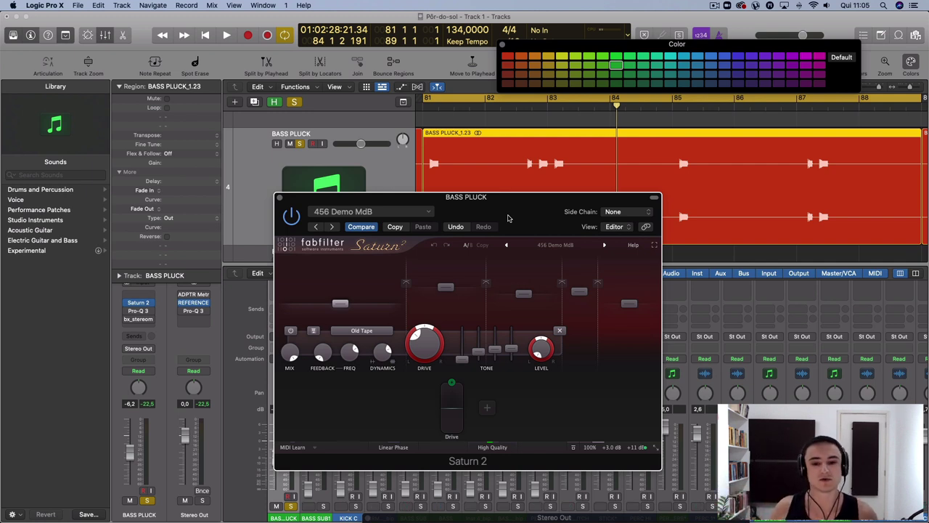
mouse_move(541, 351)
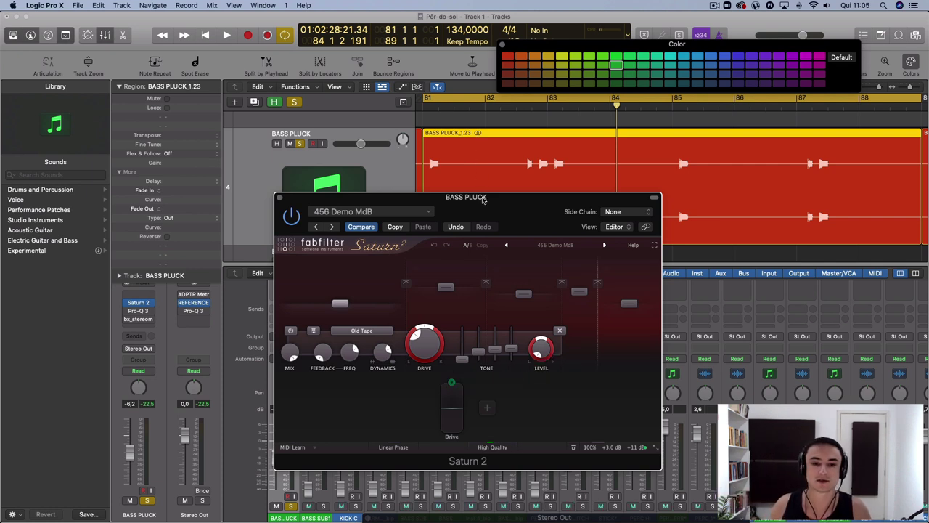
drag(483, 200, 496, 172)
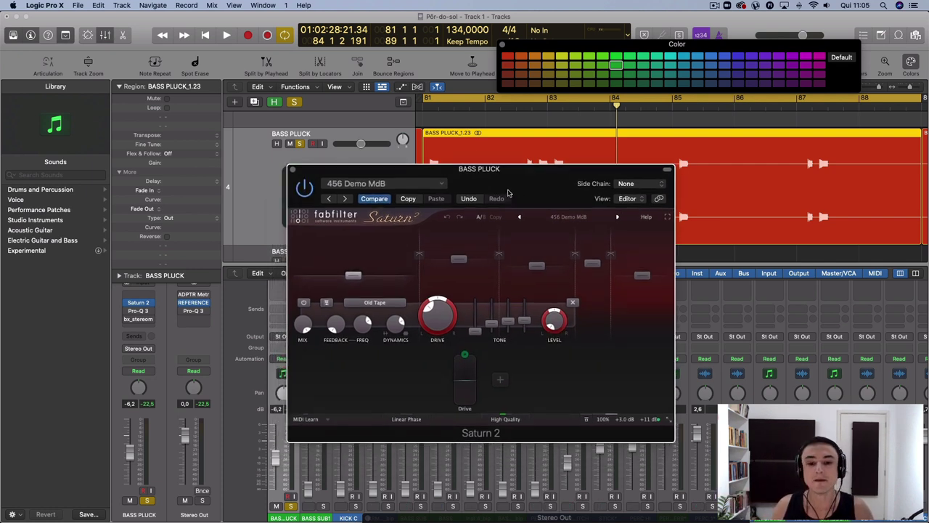
key(space)
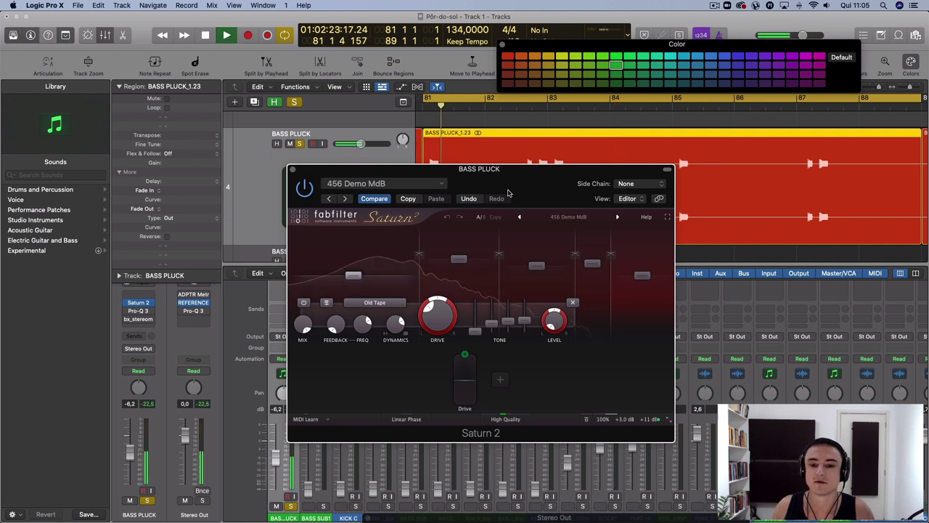
- Set Saturn 2's output gain to +12.48 dB while checking the track's peak level in playback, and close the plug-in
mouse_move(553, 320)
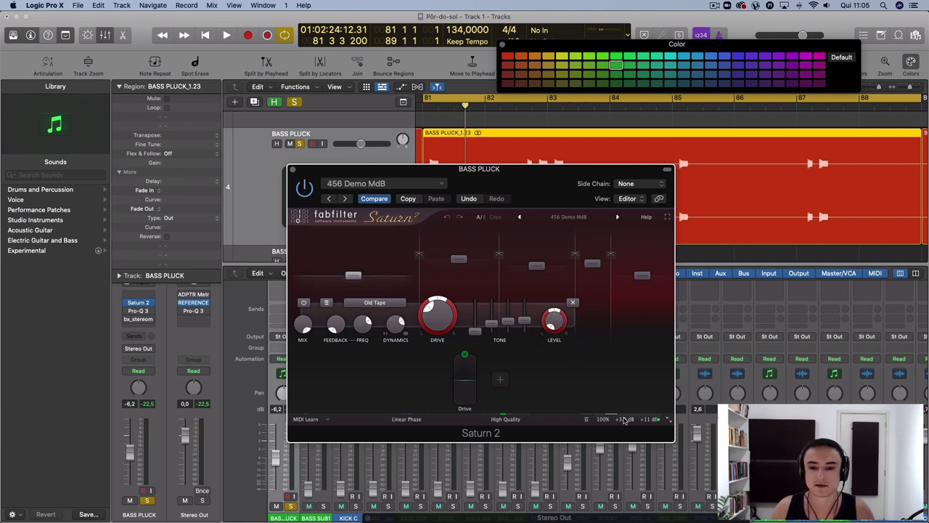
mouse_move(617, 419)
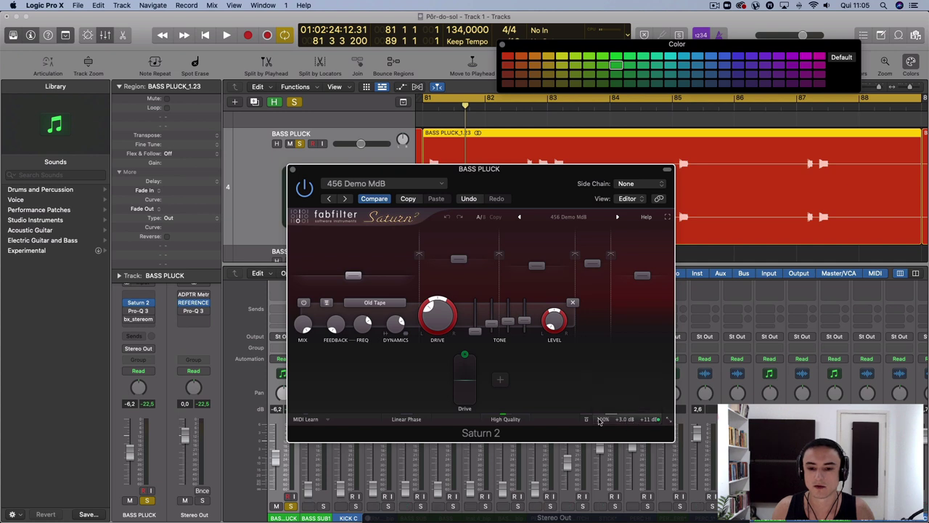
mouse_move(640, 392)
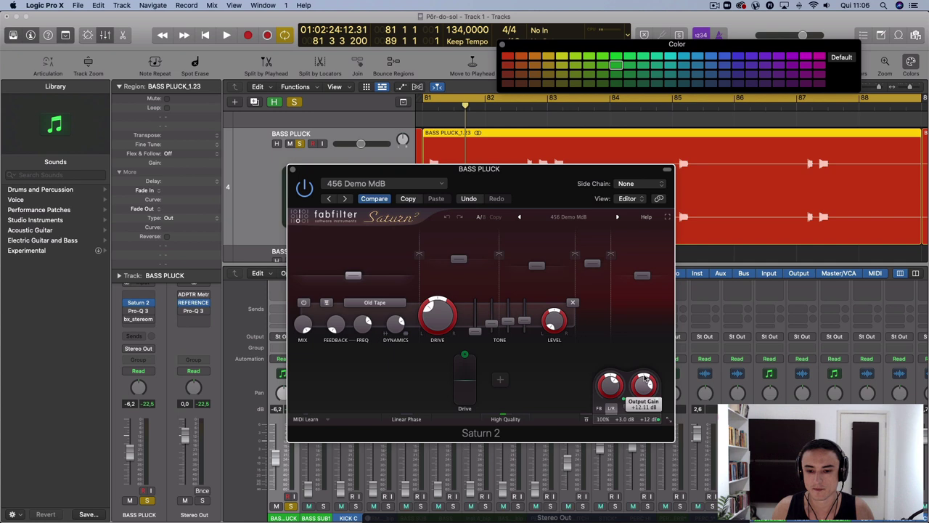
key(space)
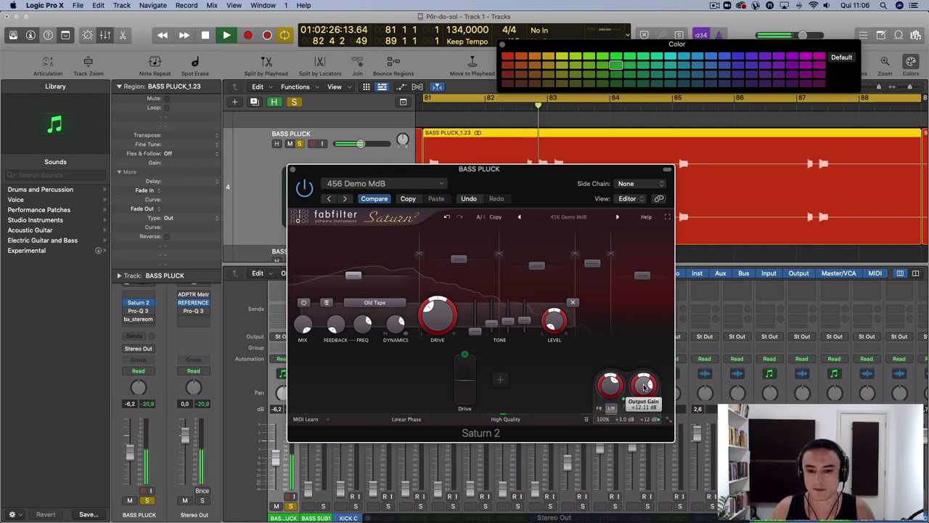
click(150, 405)
mouse_move(641, 390)
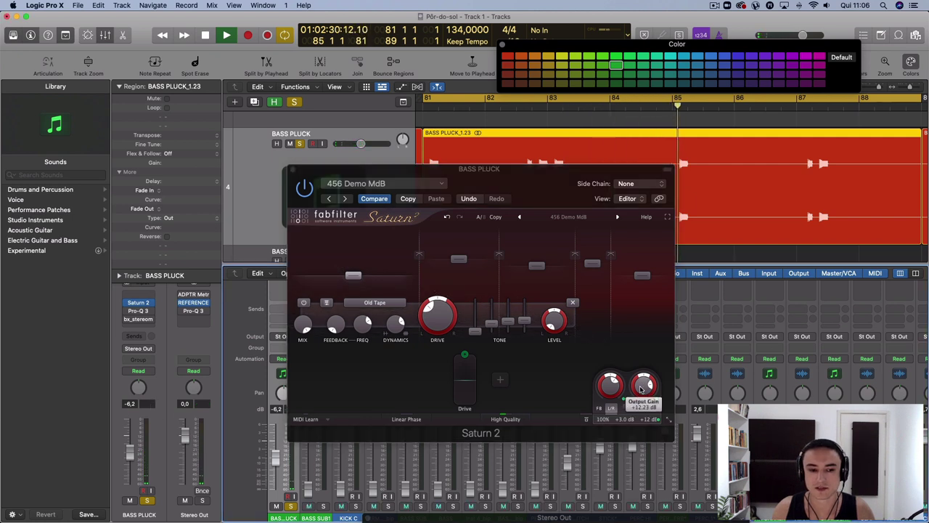
drag(641, 390, 643, 390)
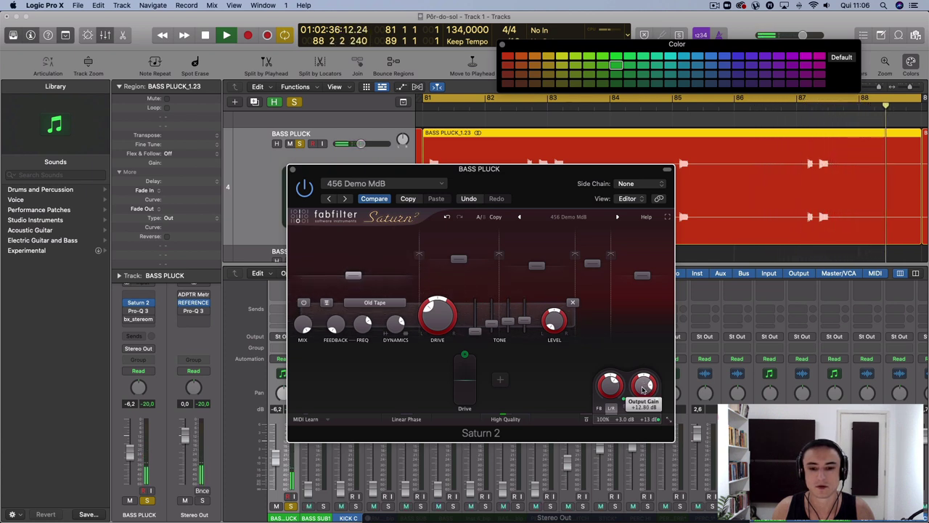
key(space)
key(space)
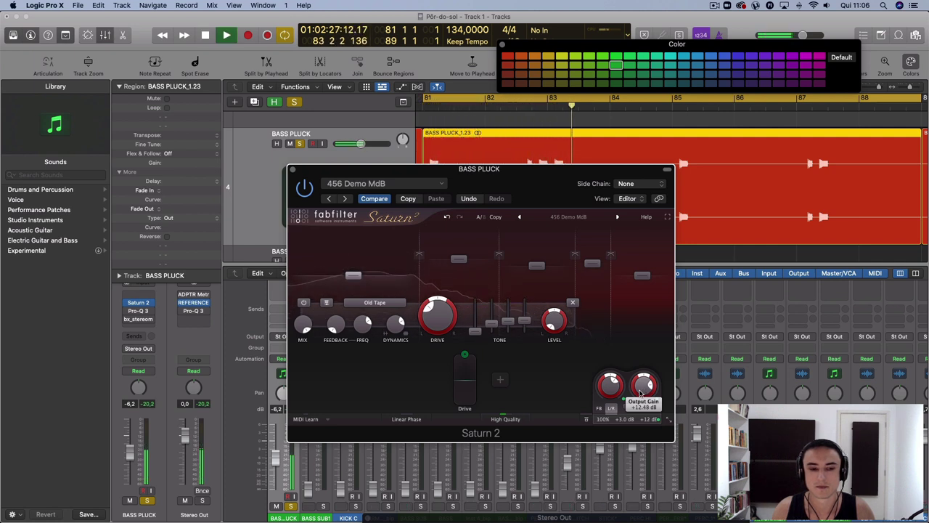
key(space)
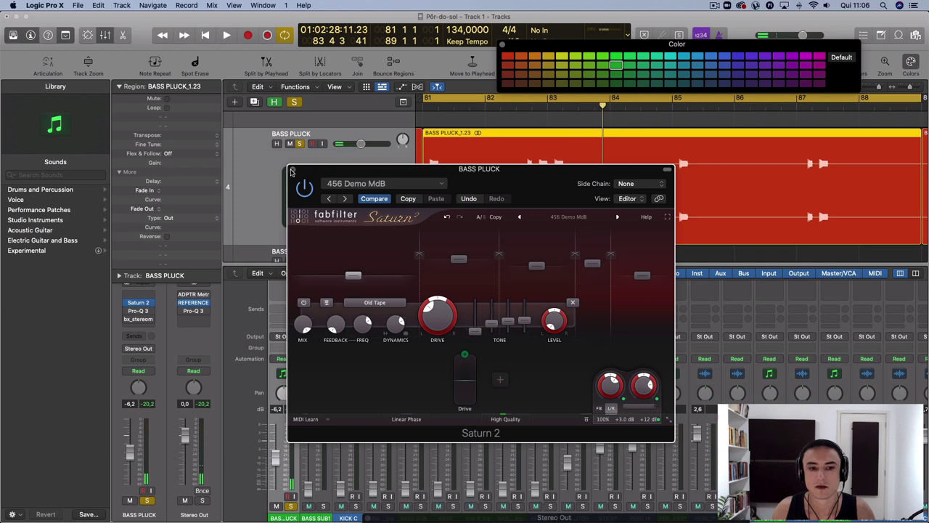
click(291, 171)
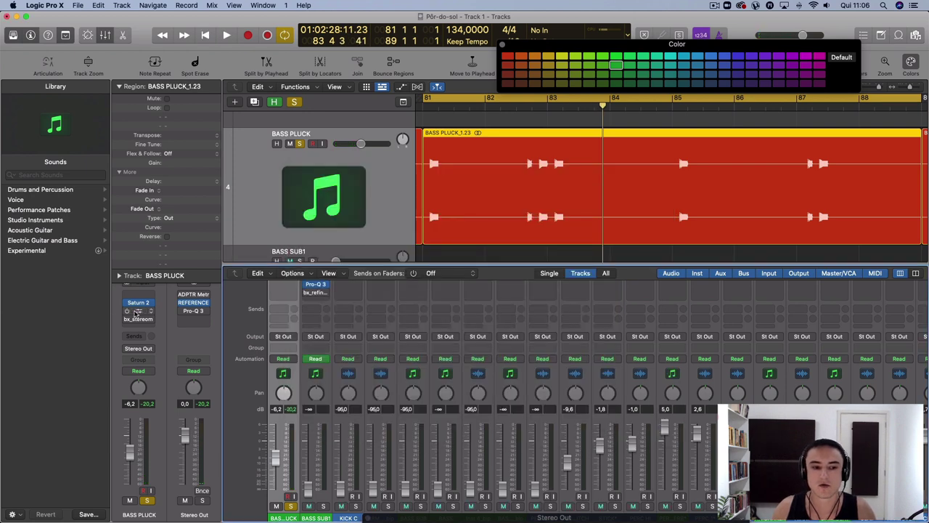
- Enable and open Pro-Q 3 on BASS PLUCK, slightly reduce the 5190.3 Hz band's dynamic boost, and check the peak level in playback
click(135, 314)
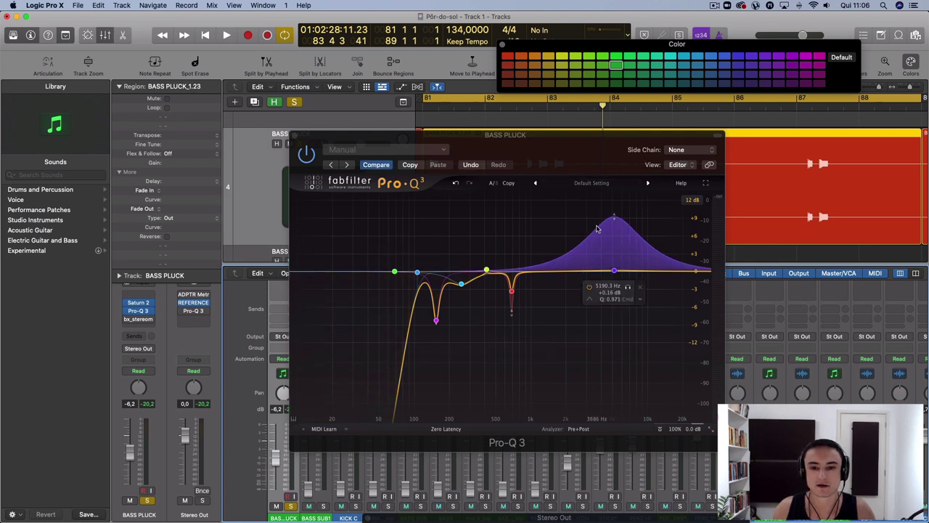
mouse_move(614, 220)
mouse_down()
mouse_move(618, 246)
mouse_move(612, 226)
mouse_up()
key(space)
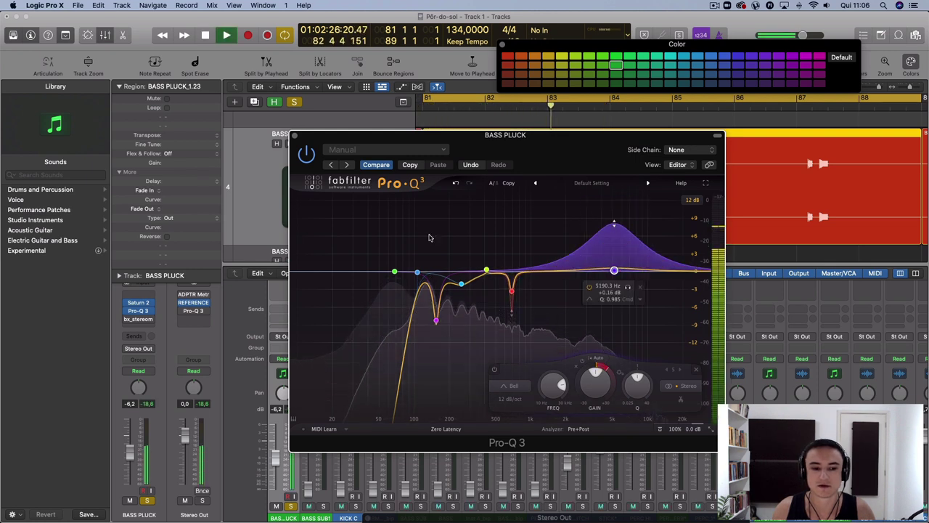
click(145, 407)
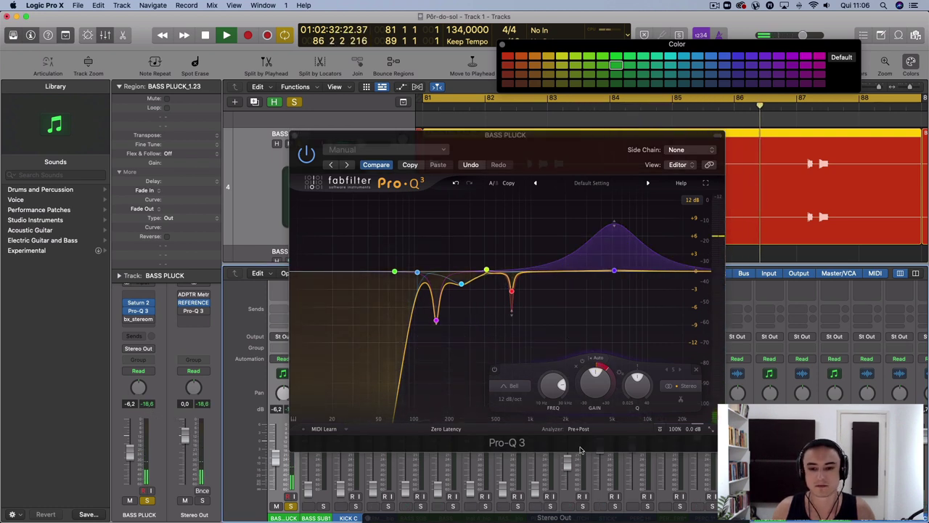
- Set Pro-Q 3's output level to -1.6 dB while checking the BASS PLUCK peak in playback, and close the plug-in
click(687, 431)
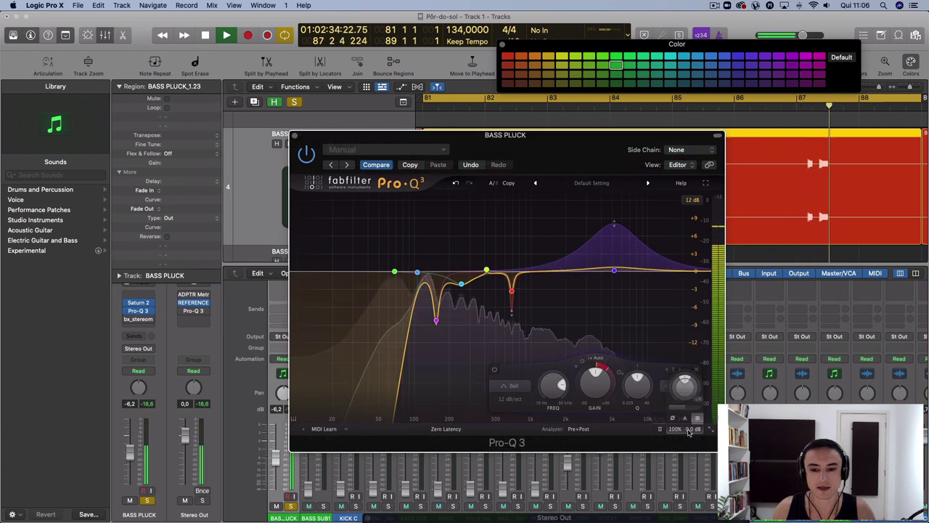
click(684, 391)
drag(685, 392, 675, 415)
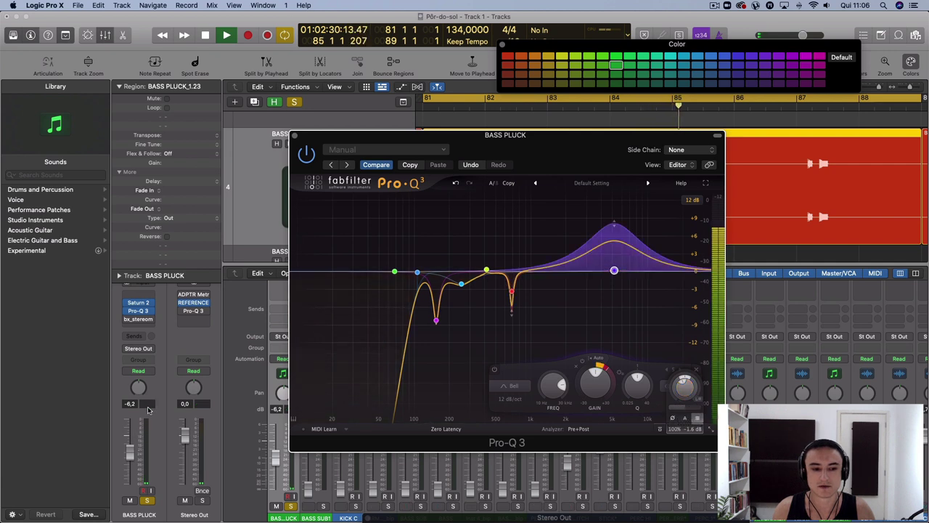
click(907, 250)
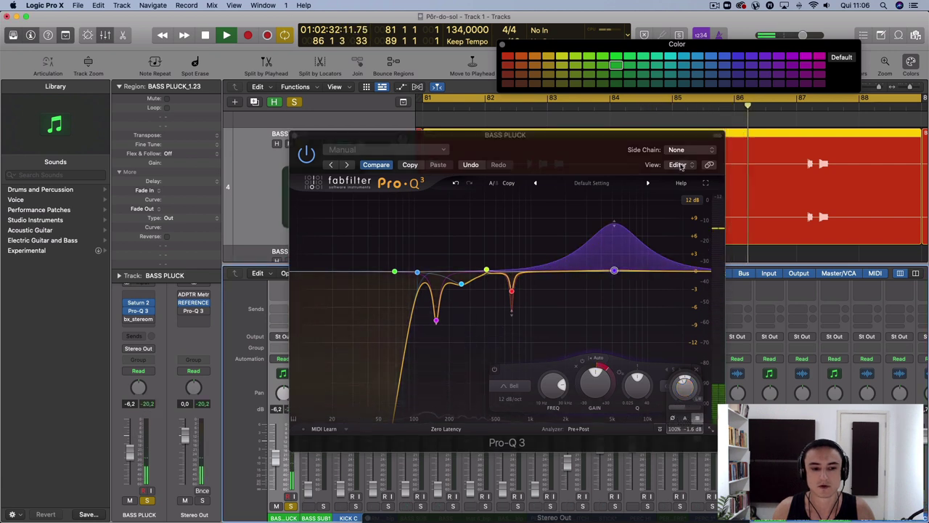
click(295, 136)
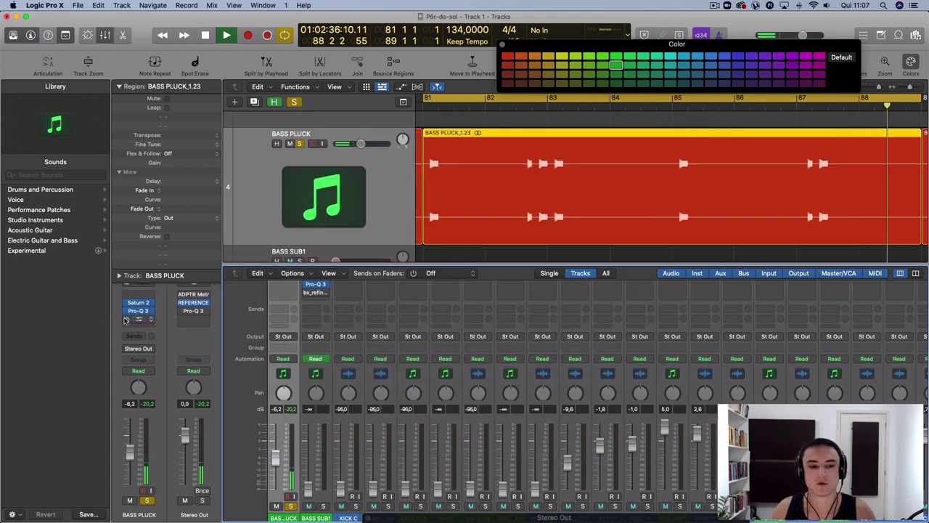
- Reactivate bx_stereomaker on BASS PLUCK, check the channel's level with it in playback, and close the plug-in
click(141, 319)
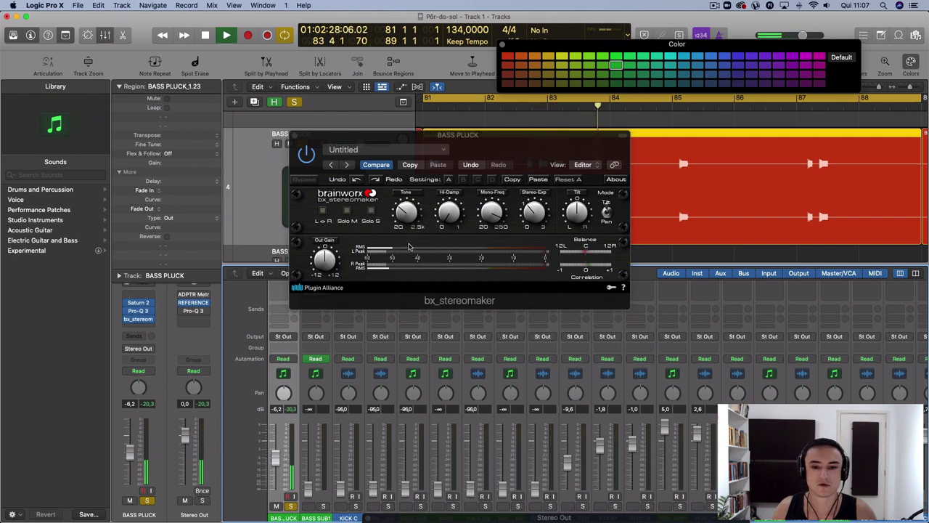
click(294, 135)
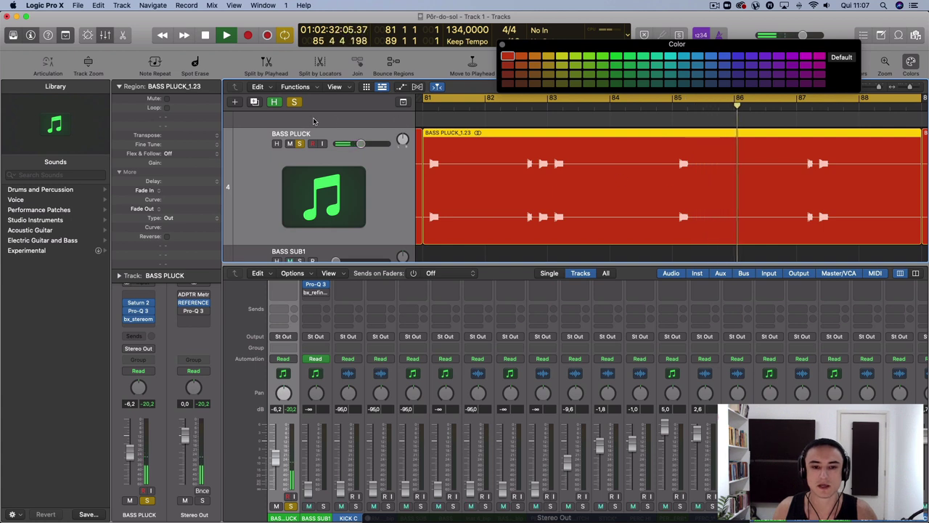
key(space)
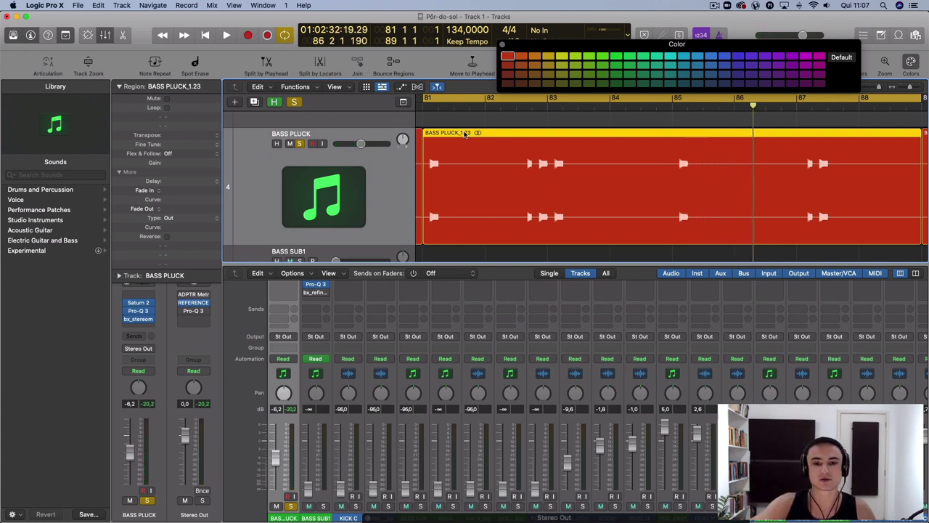
- Hide the mixer, zoom out to the full arrangement and set the cycle range from bar 105 to bar 109
key(x)
ctrl+alt+click(566, 243)
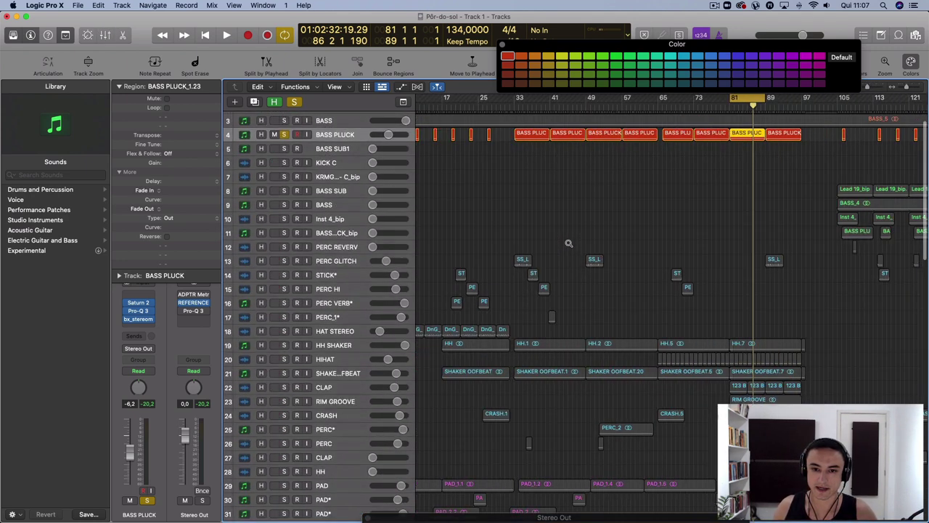
scroll(569, 243, down, 6)
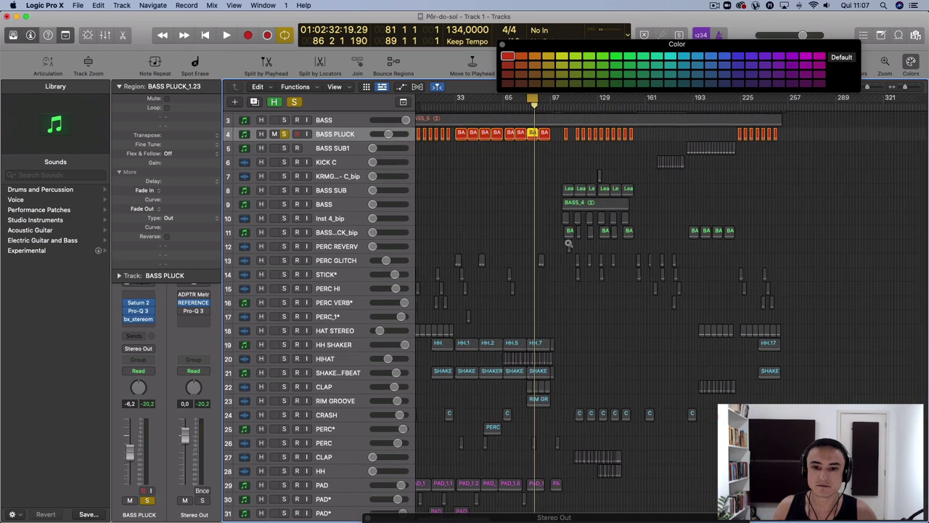
scroll(569, 244, up, 4)
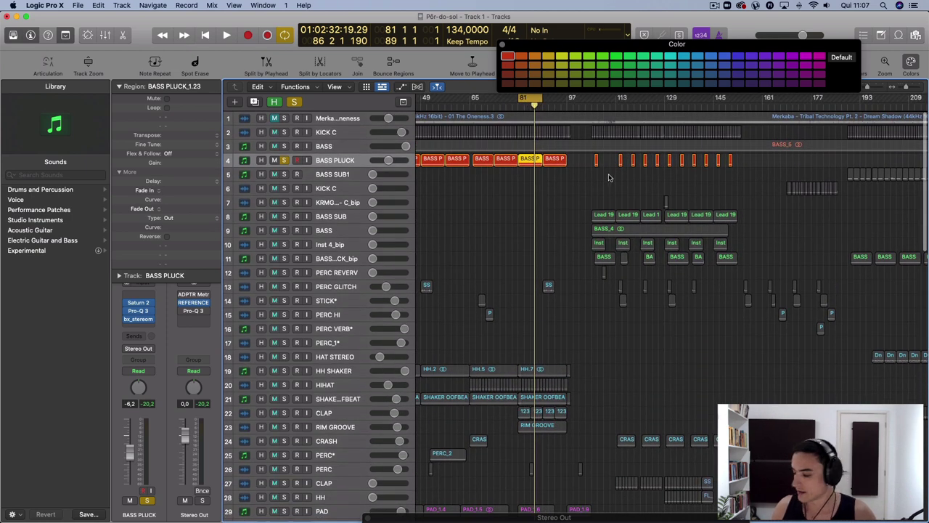
scroll(609, 178, left, 3)
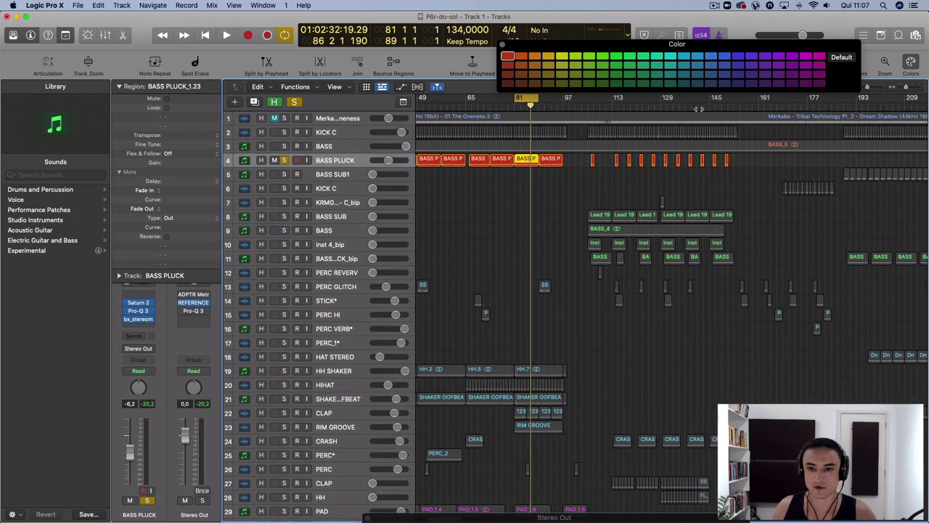
scroll(699, 109, up, 5)
scroll(699, 110, down, 2)
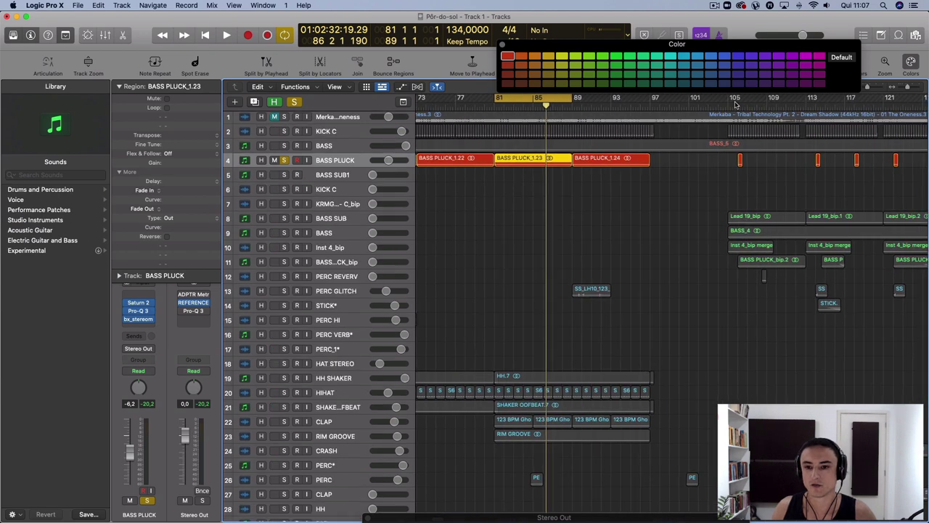
drag(729, 102, 771, 138)
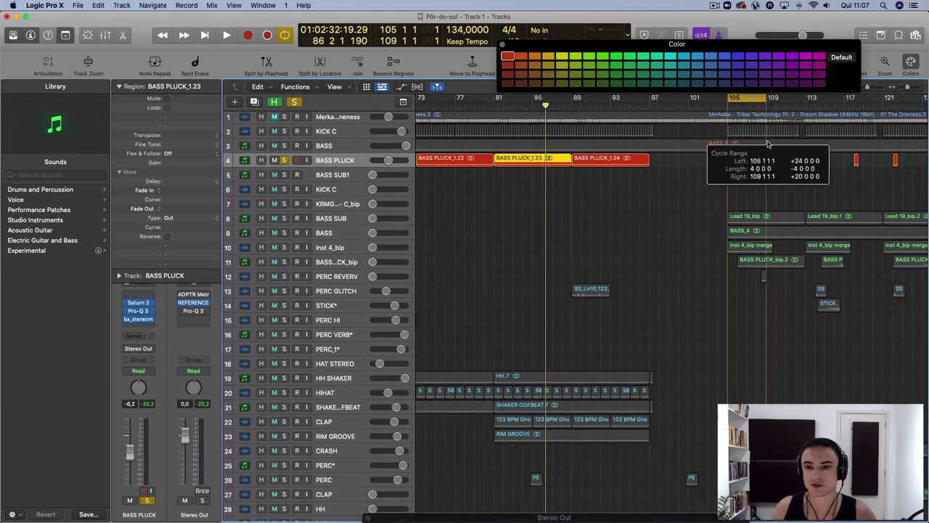
scroll(768, 139, up, 3)
scroll(767, 140, right, 6)
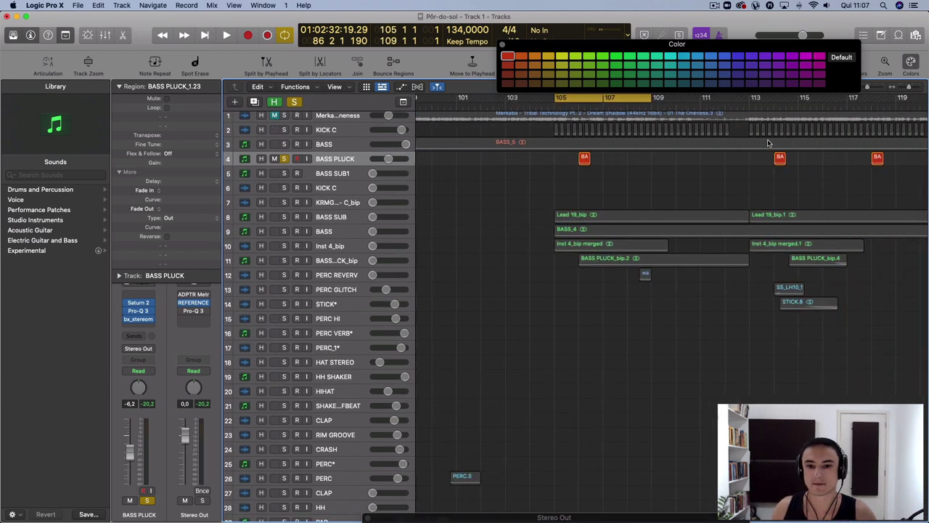
- Show the mixer again, look through its channels, and unsolo BASS PLUCK to play the looped section with the full mix
key(x)
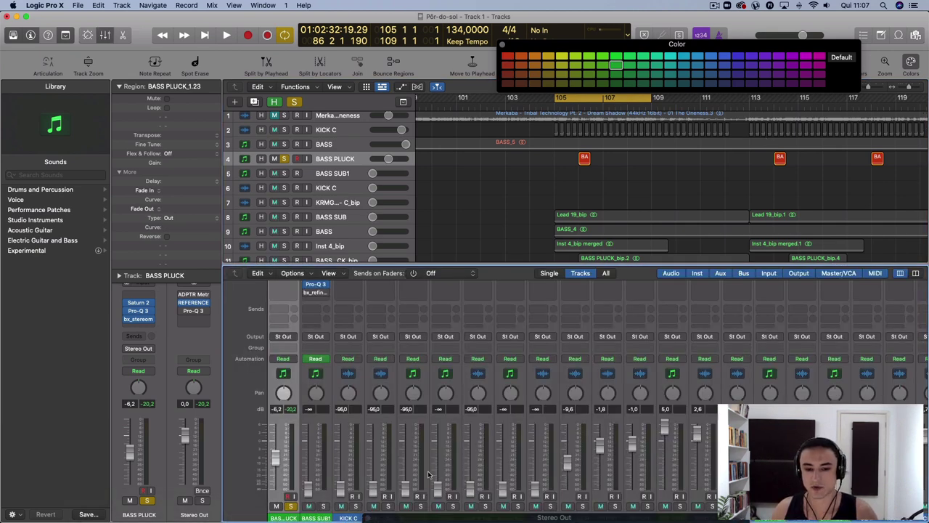
scroll(494, 407, right, 10)
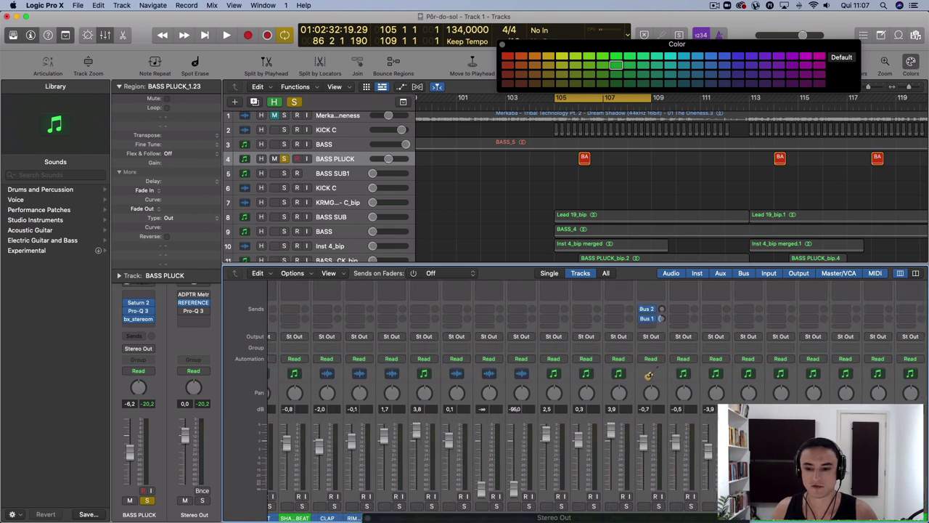
scroll(348, 457, right, 2)
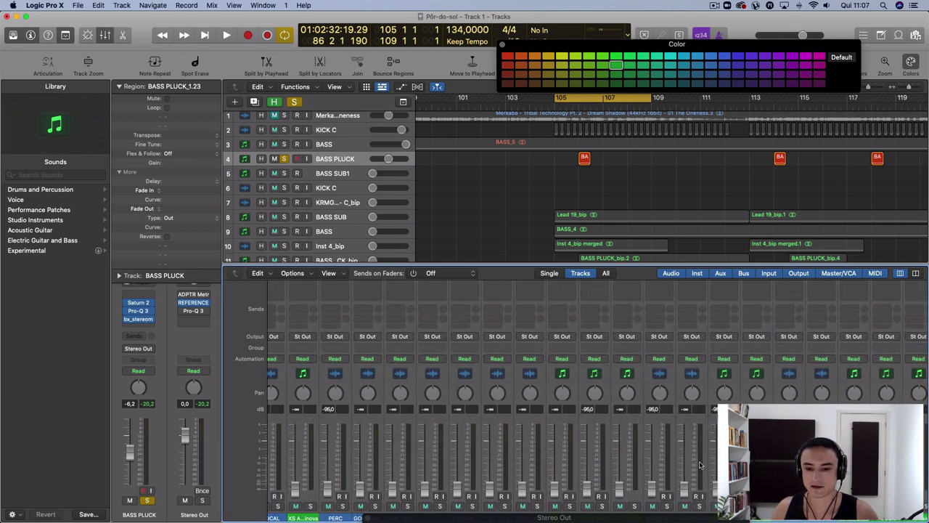
scroll(494, 436, right, 10)
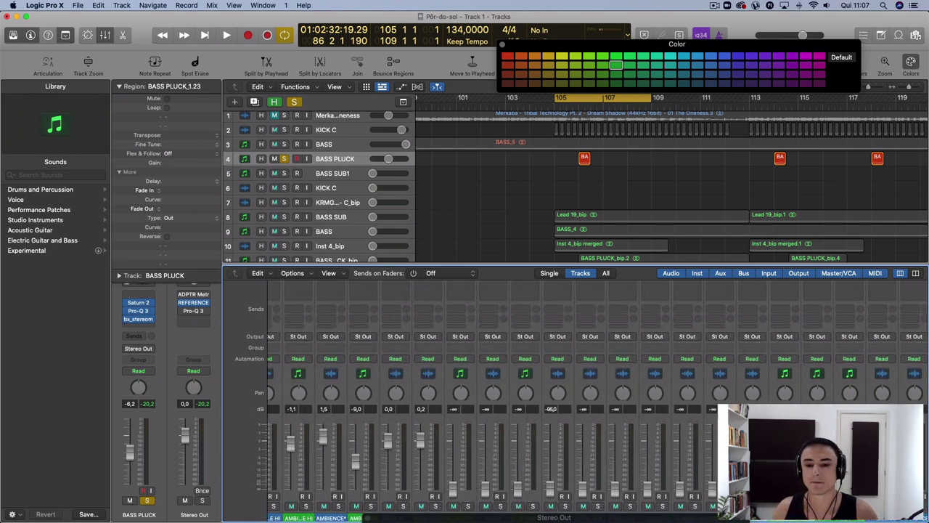
scroll(494, 436, right, 10)
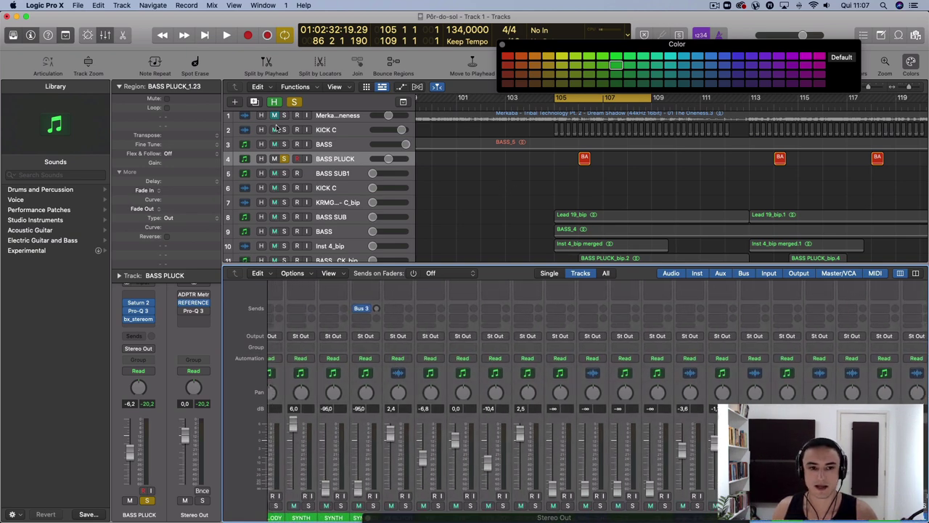
click(285, 159)
key(space)
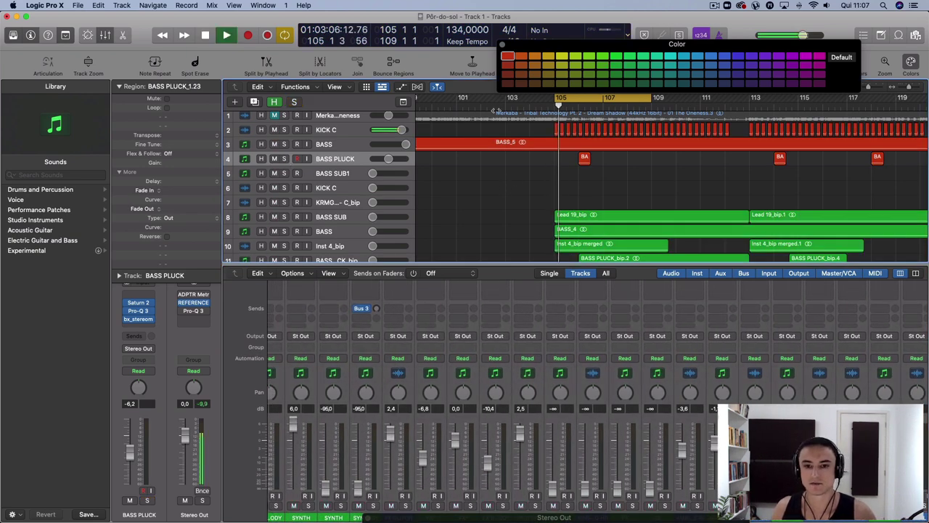
- Stop playback and move the BASS SUB track that holds the Lead 19_bip regions directly below BASS PLUCK
click(345, 148)
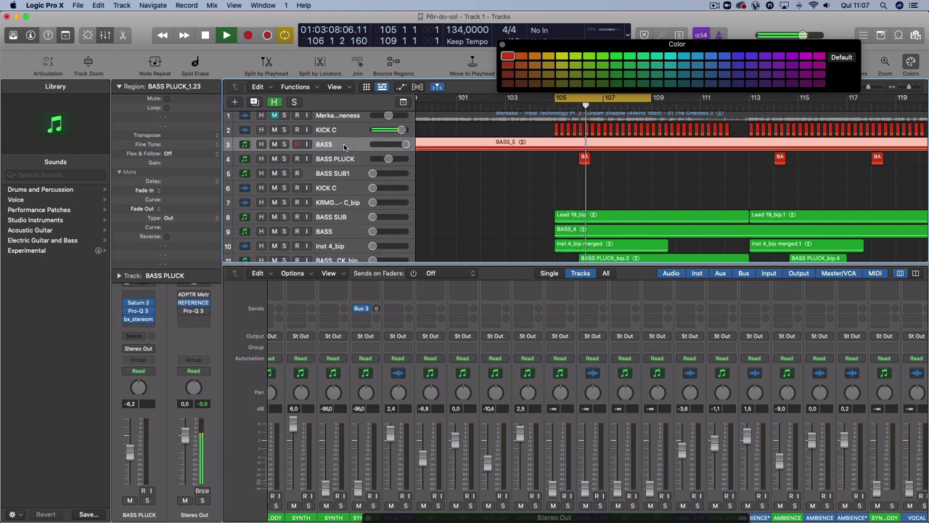
ctrl+alt+click(493, 184)
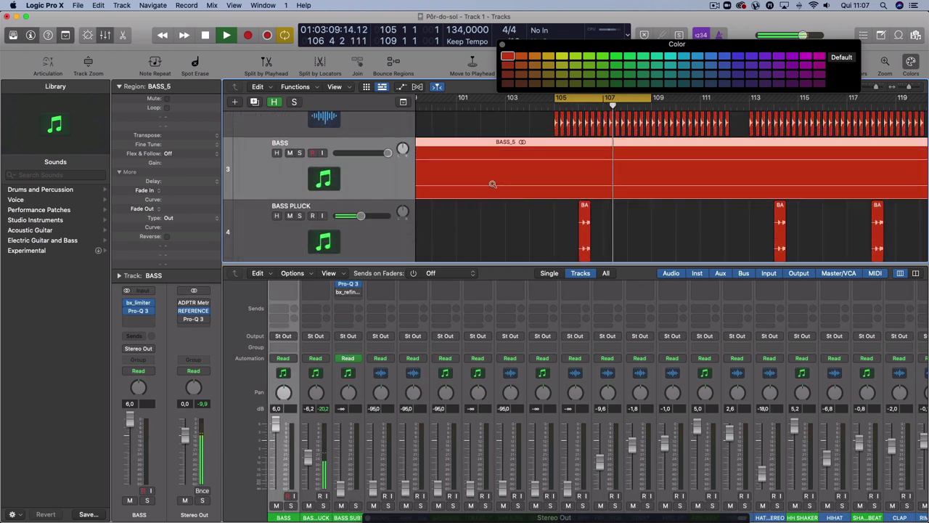
ctrl+alt+click(494, 182)
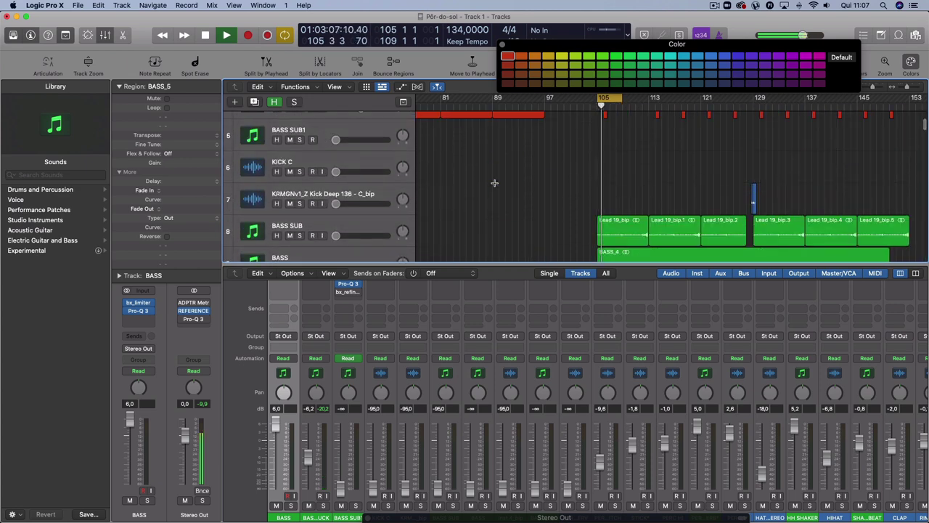
key(space)
drag(324, 228, 328, 132)
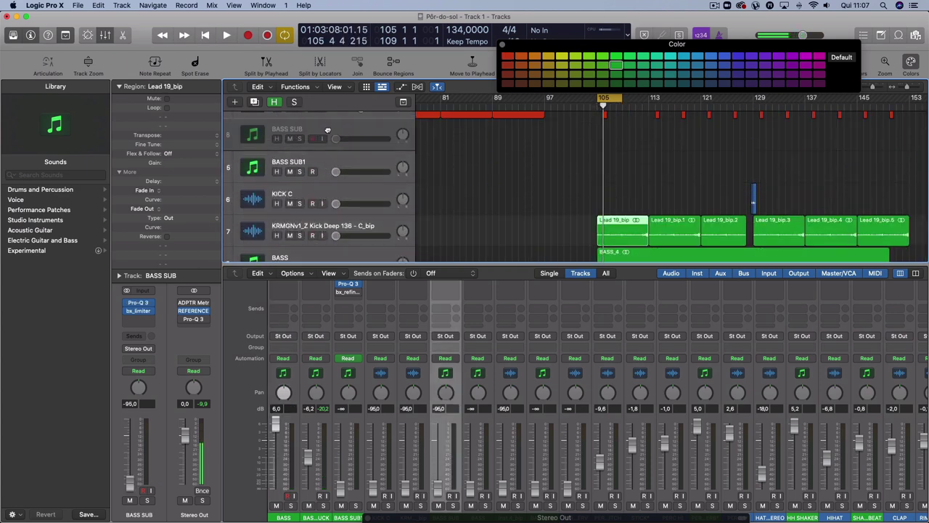
scroll(331, 133, up, 3)
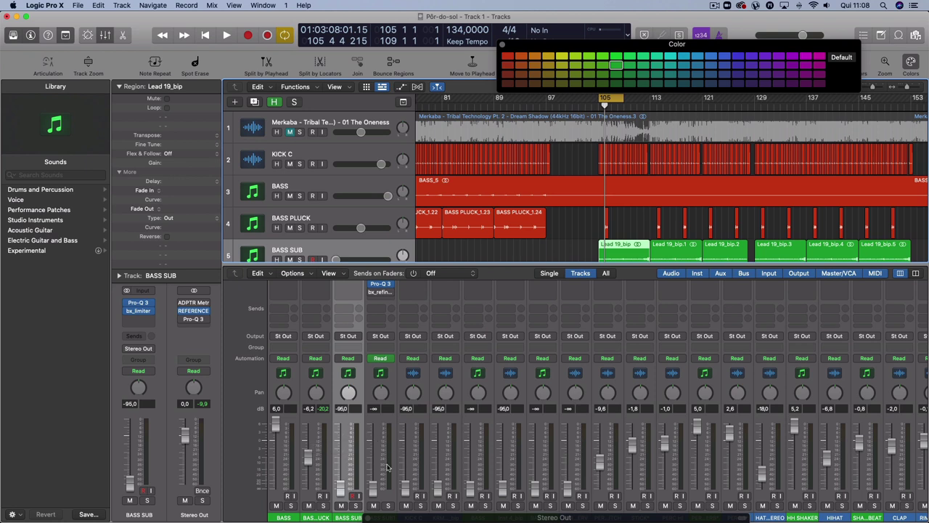
- Play the looped section and raise the BASS SUB channel fader by ear to about -4.6 dB
key(space)
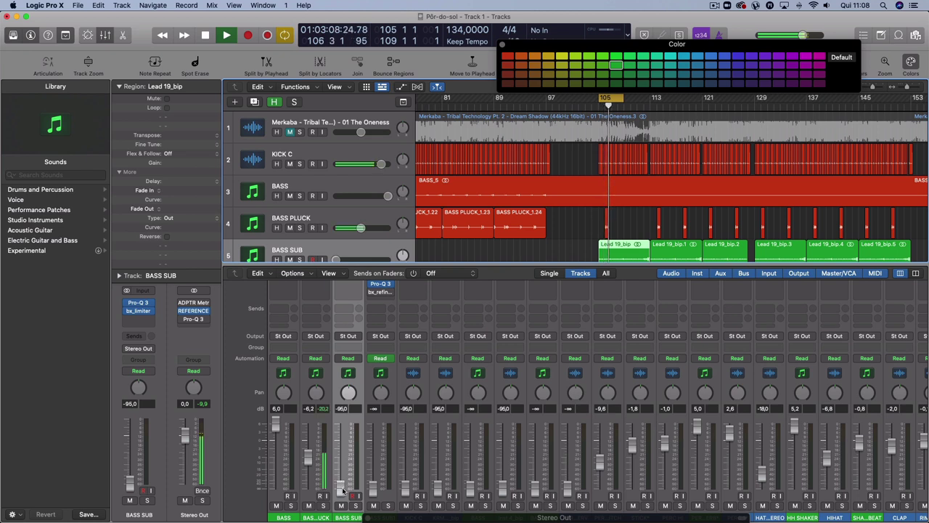
drag(342, 483, 341, 459)
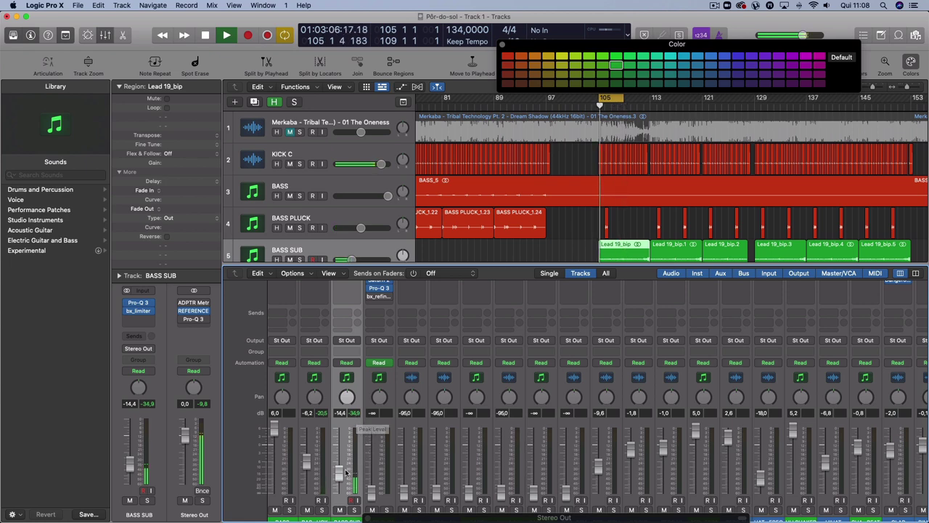
drag(338, 472, 339, 464)
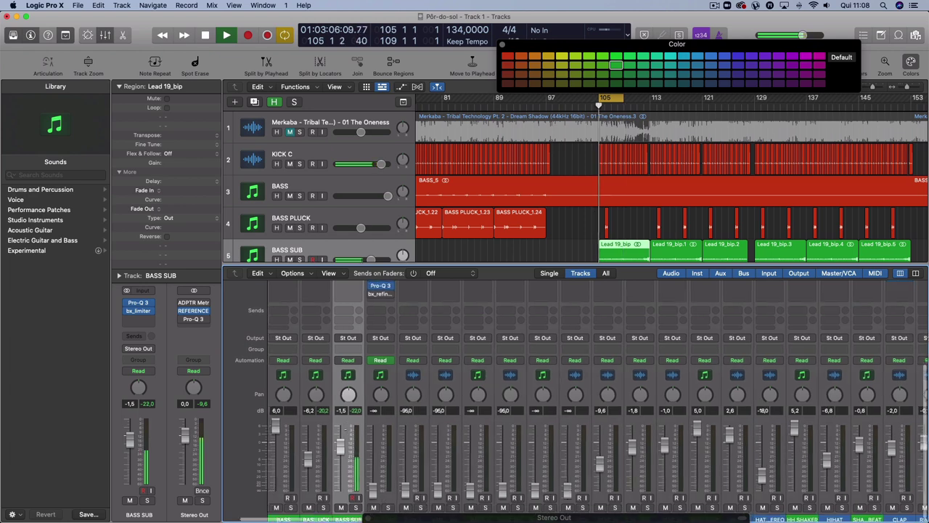
scroll(581, 399, down, 1)
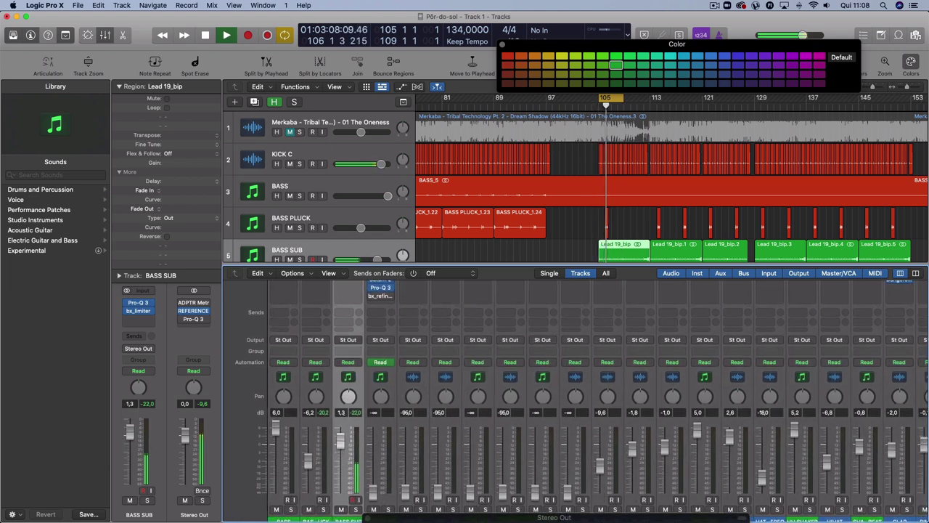
scroll(580, 399, left, 1)
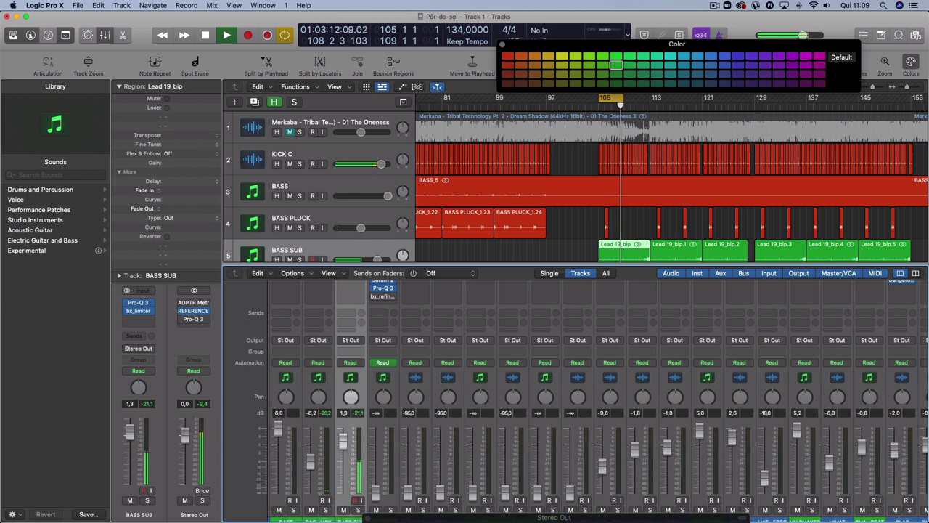
scroll(343, 435, left, 1)
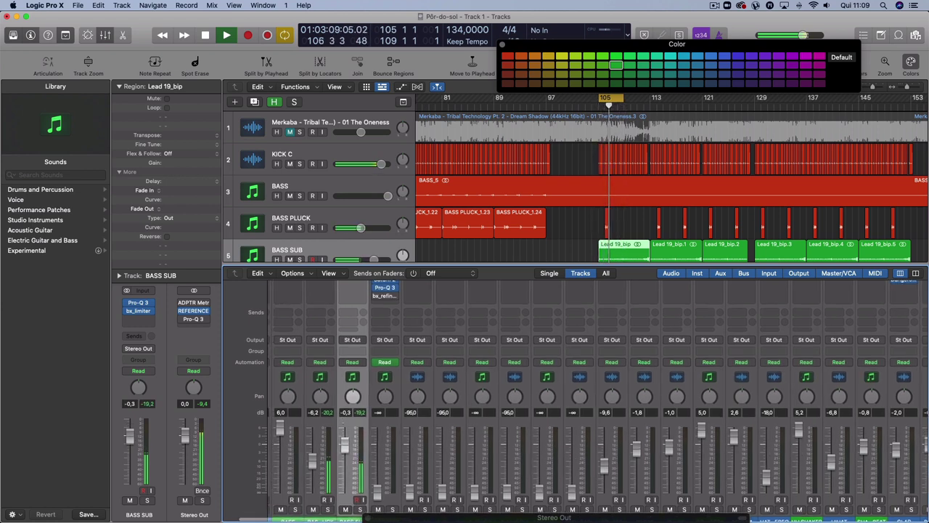
scroll(343, 435, down, 1)
scroll(345, 439, down, 2)
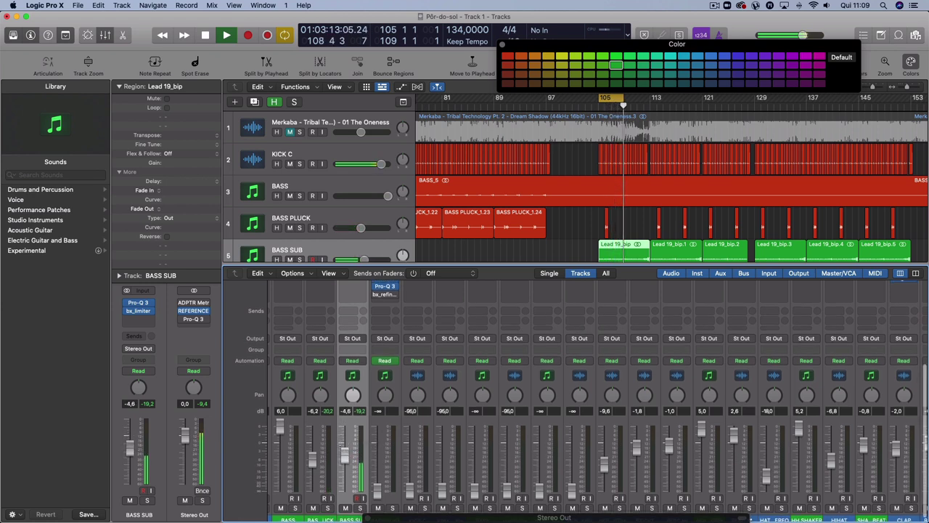
- Raise the BASS SUB fader to about -3.7 dB and stop playback
scroll(343, 444, down, 1)
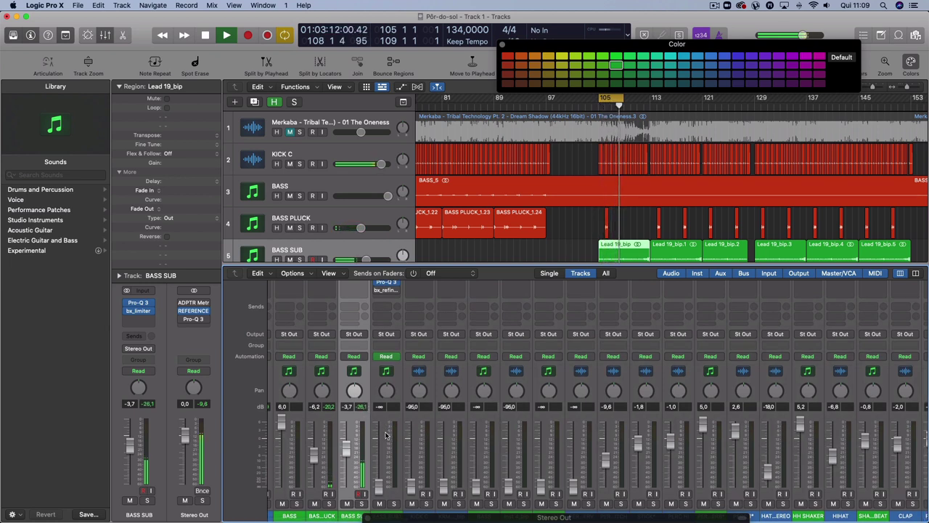
key(space)
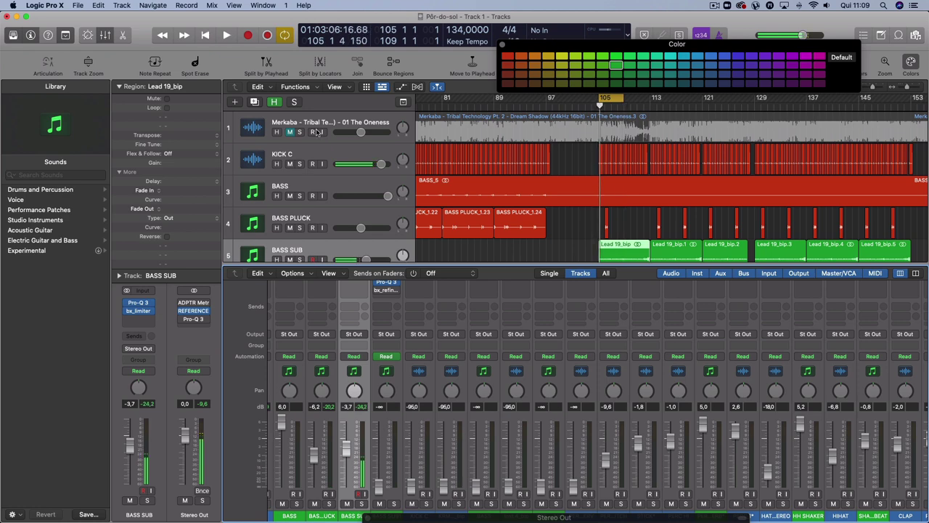
- Solo the Merkaba reference track, lower its volume to -22.0 dB and play it over the cycle
click(328, 120)
click(299, 132)
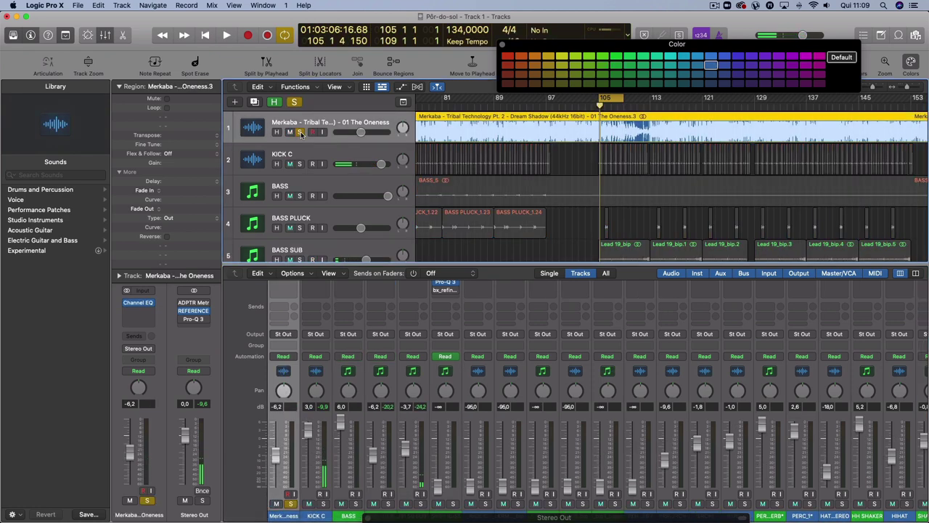
click(300, 132)
key(space)
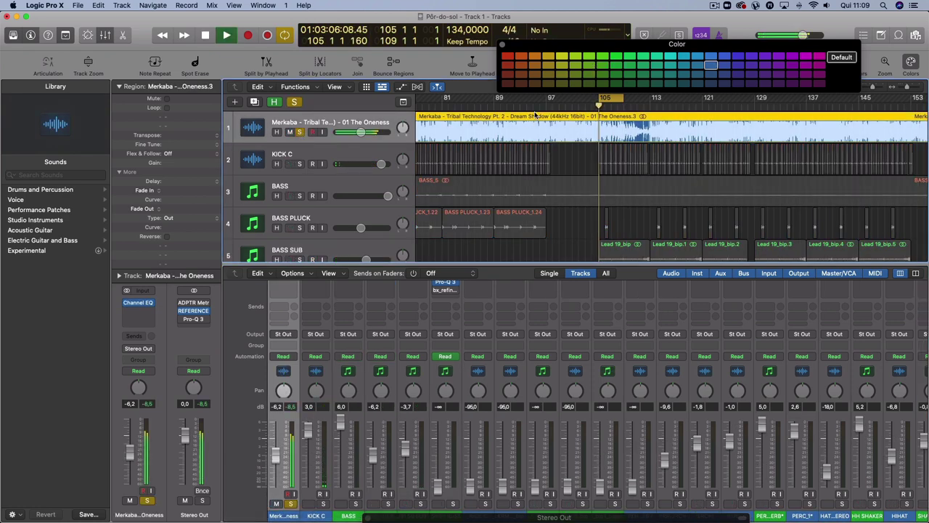
drag(355, 137, 339, 137)
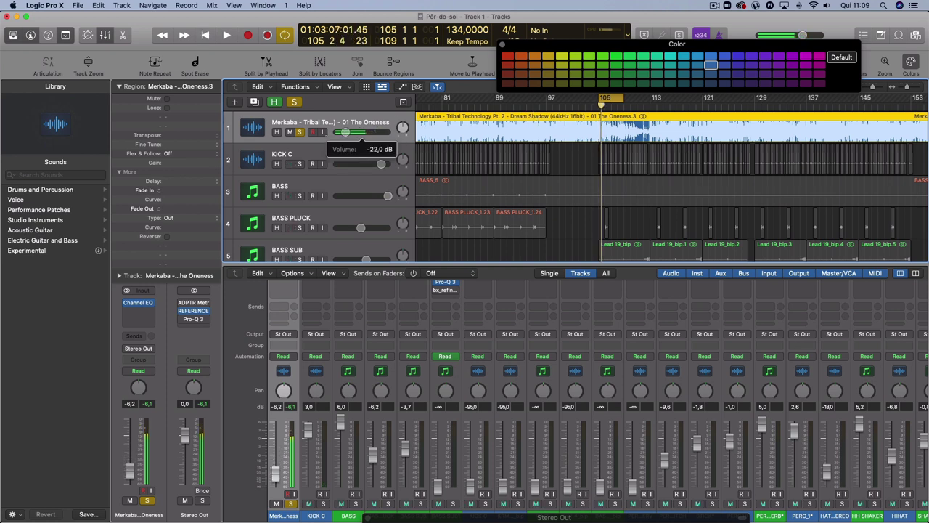
key(space)
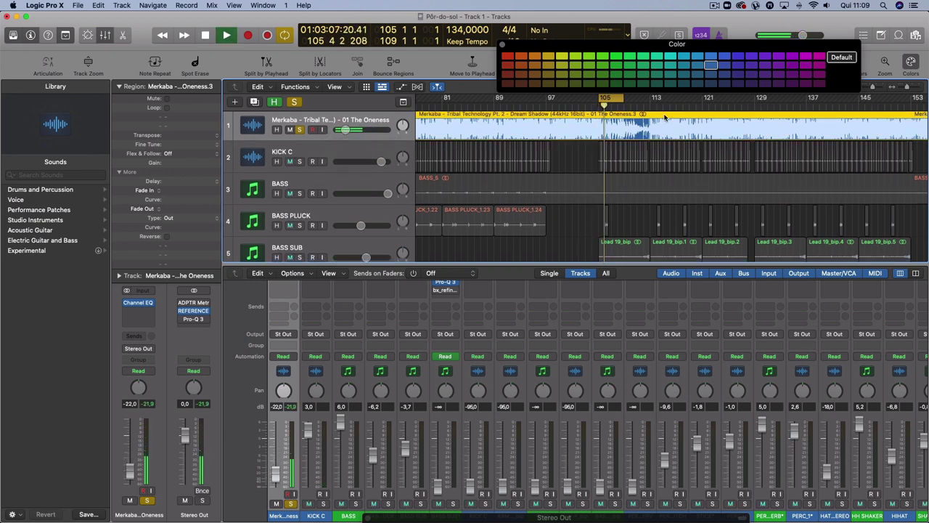
- Audition the Merkaba track around bar 95, then shift its region later in the timeline and play the cycle again
click(535, 106)
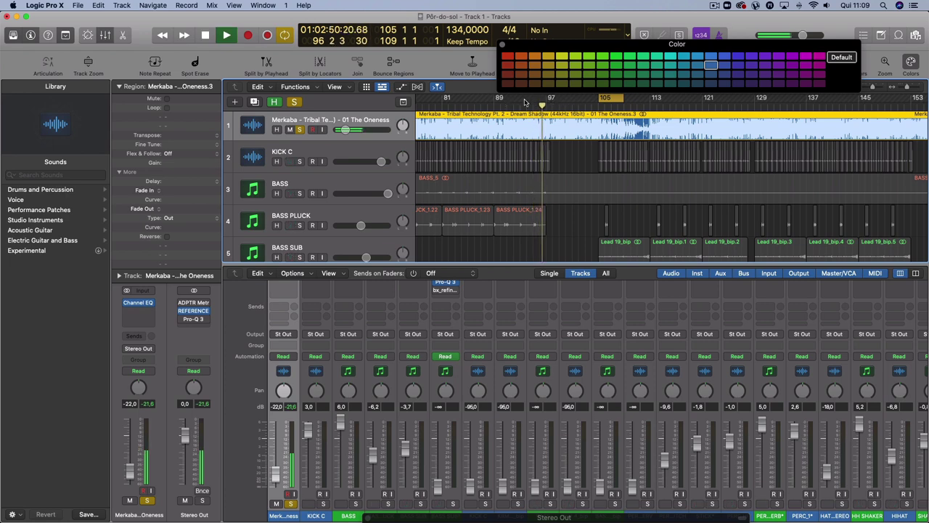
key(space)
drag(571, 114, 629, 117)
key(space)
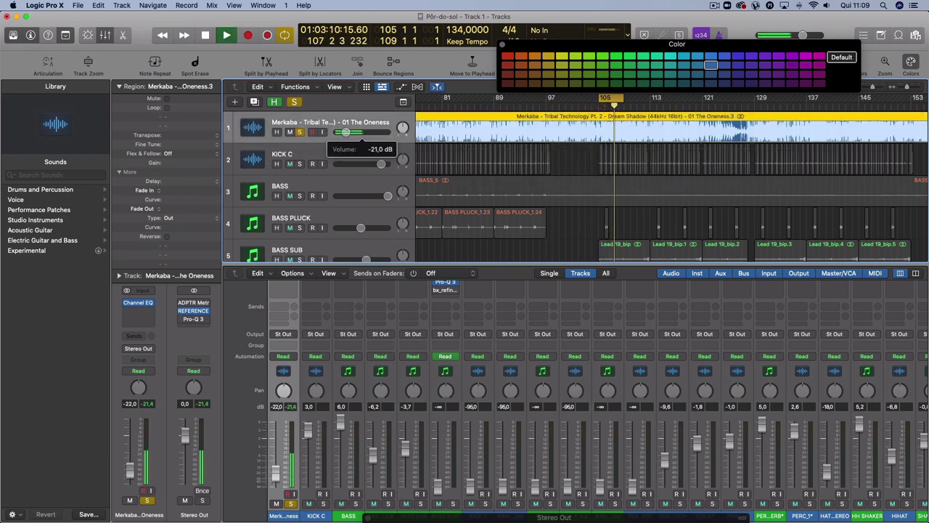
- Raise the Merkaba track to -15.0 dB and toggle its solo to compare it with the mix, then stop playback
click(300, 133)
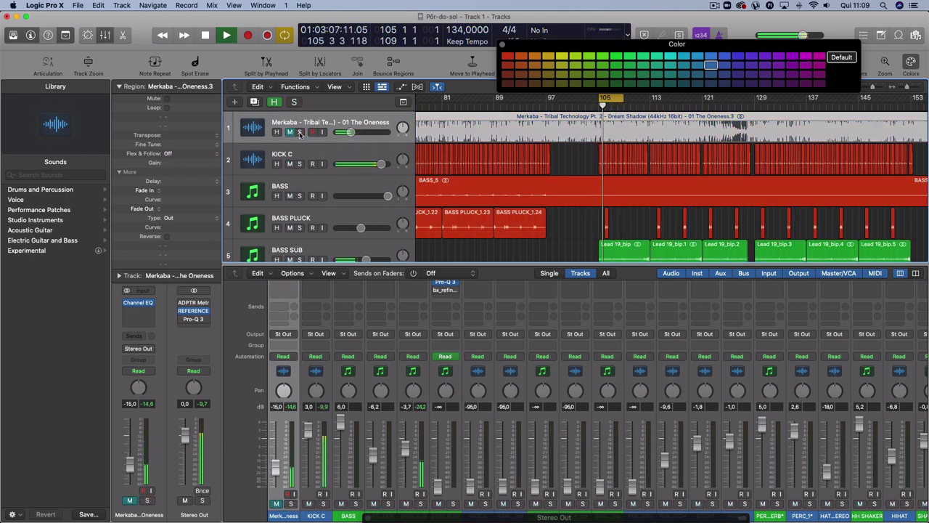
click(300, 133)
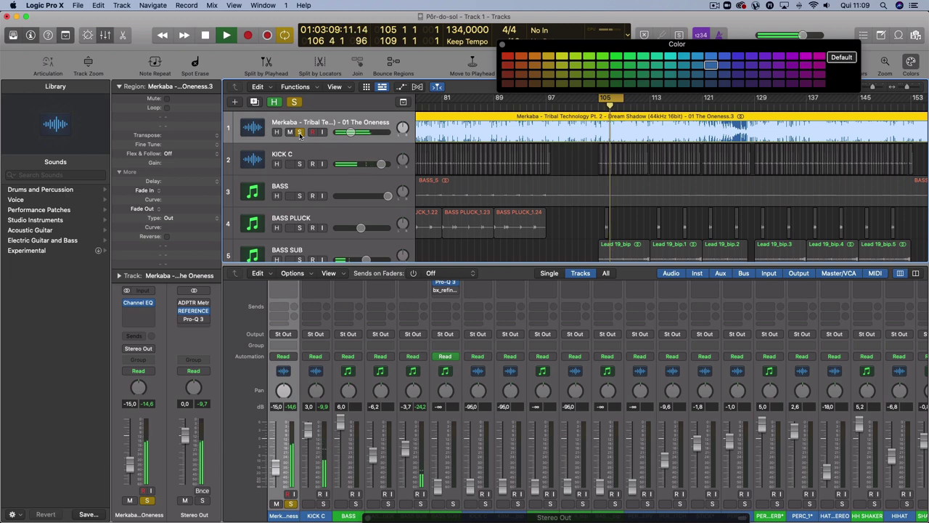
click(300, 133)
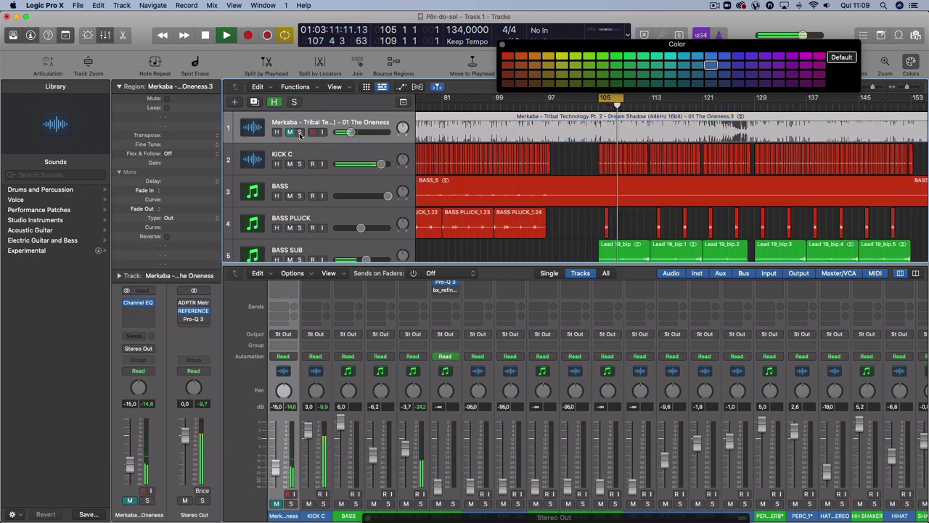
key(space)
click(334, 158)
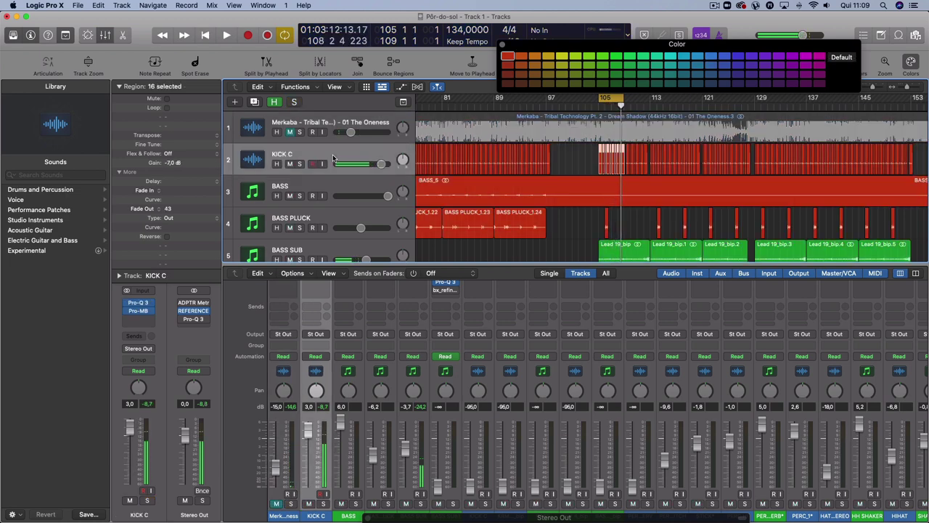
click(350, 211)
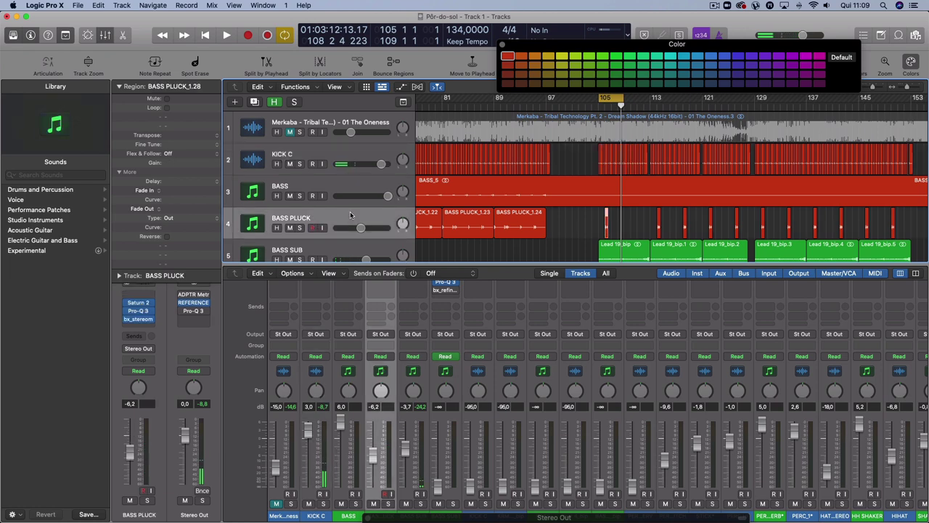
scroll(350, 211, down, 1)
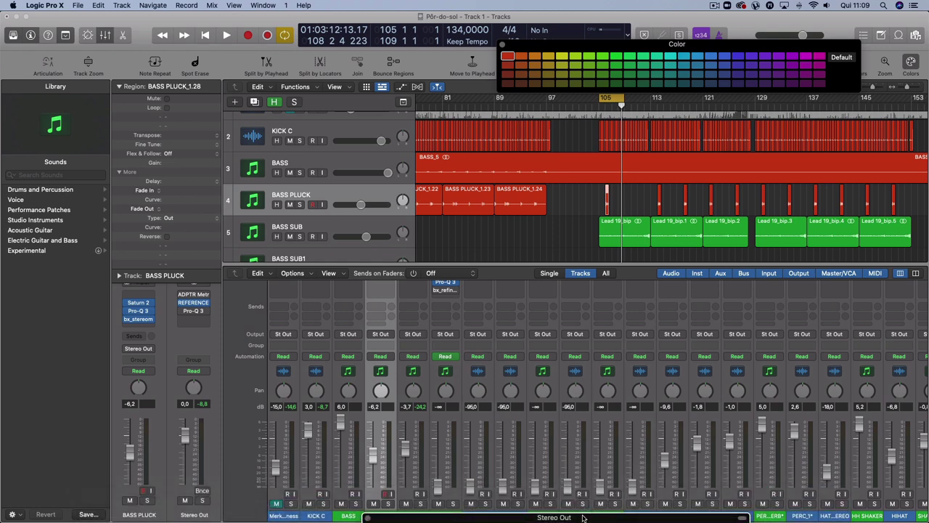
- Bring the Stereo Out's REFERENCE 2 window into view and replace its loop with the section right after the reference track's mid-song break
drag(582, 517, 425, 87)
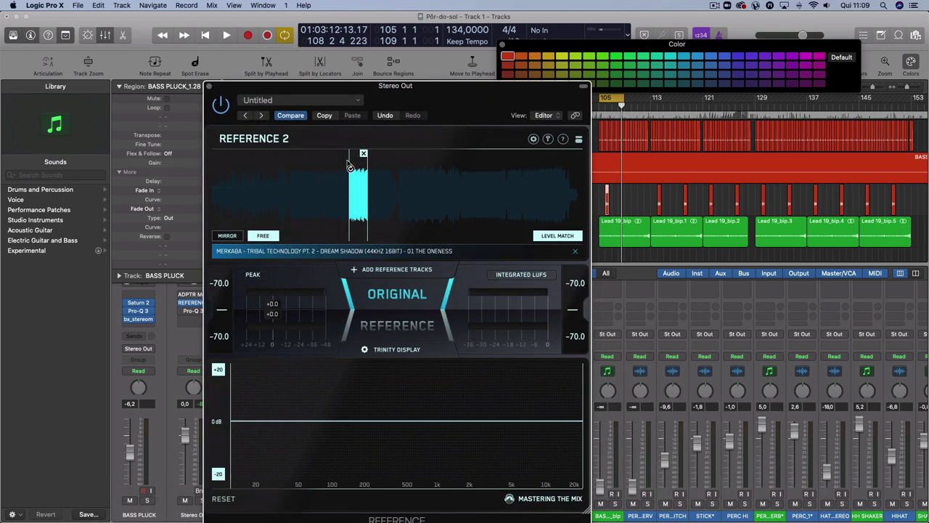
click(411, 328)
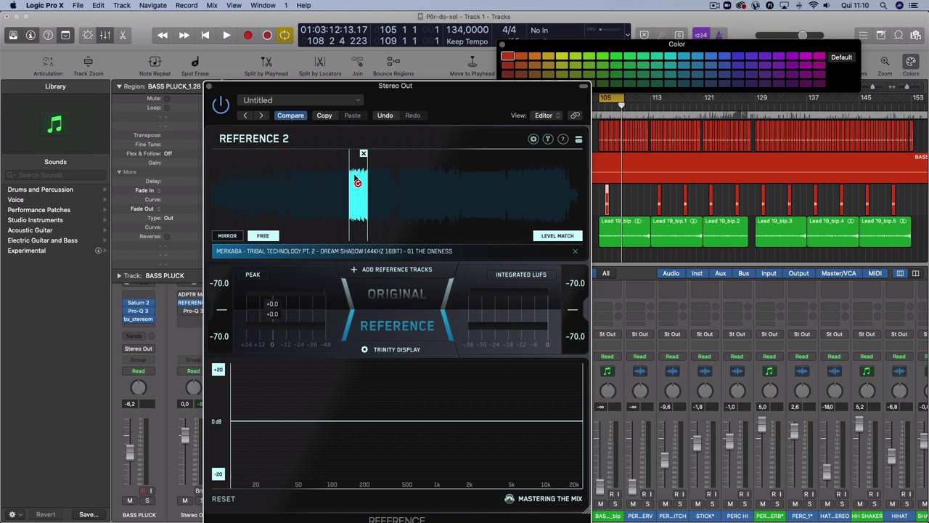
drag(357, 182, 425, 178)
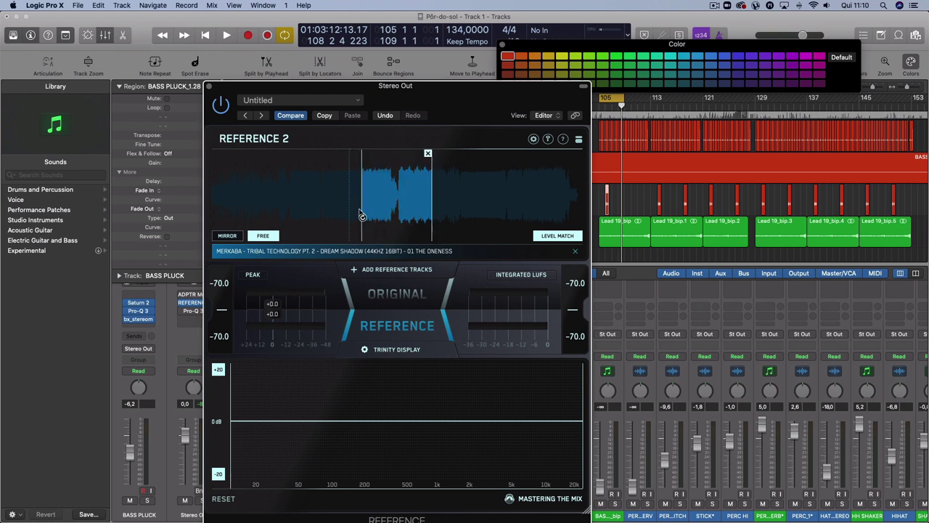
drag(359, 215, 379, 211)
click(376, 153)
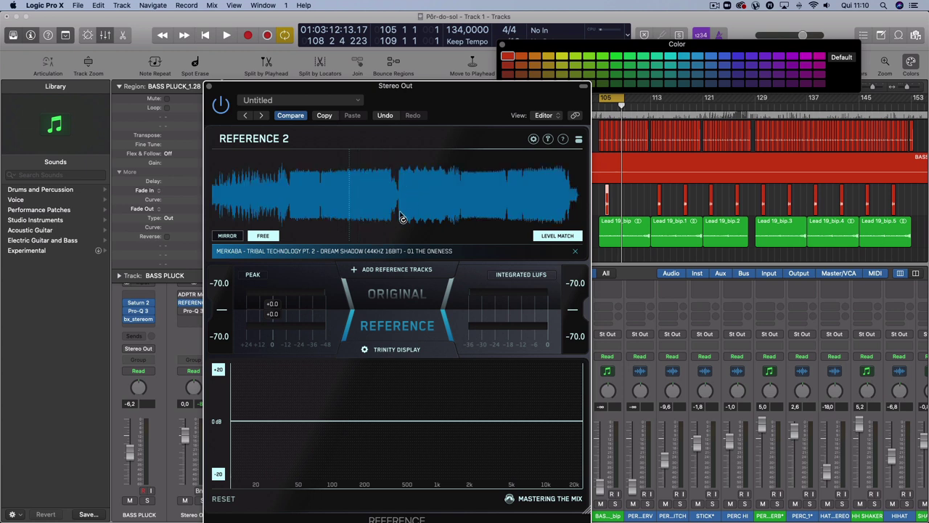
drag(401, 218, 428, 218)
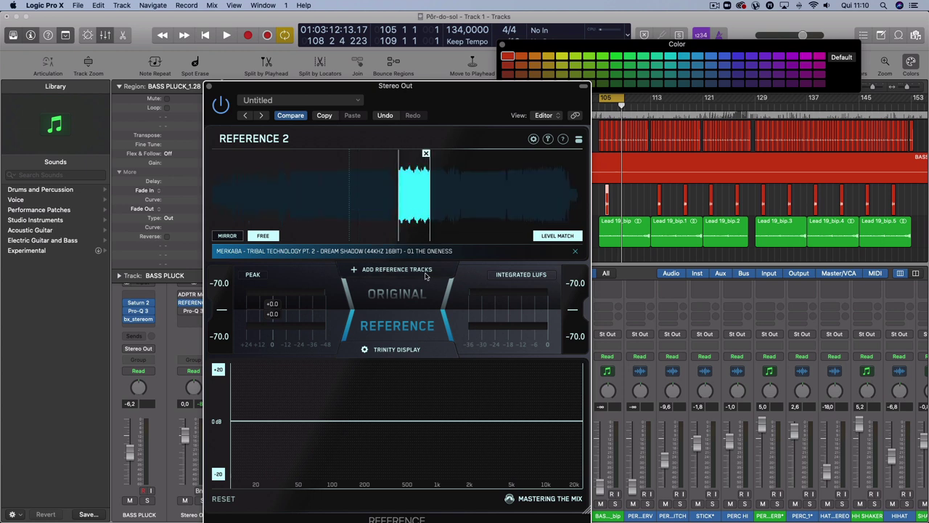
- Switch REFERENCE 2 to the Original signal and toggle Level Match off and on again
click(416, 334)
click(565, 237)
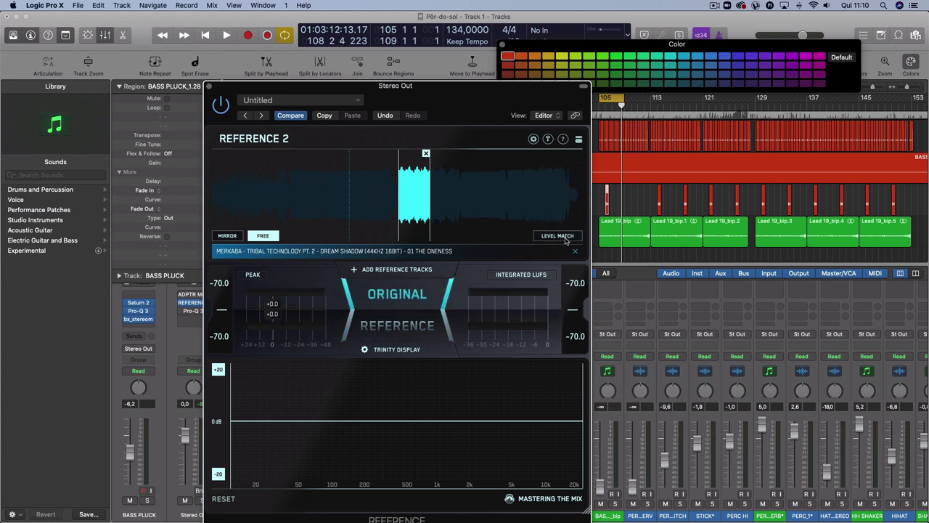
mouse_move(560, 231)
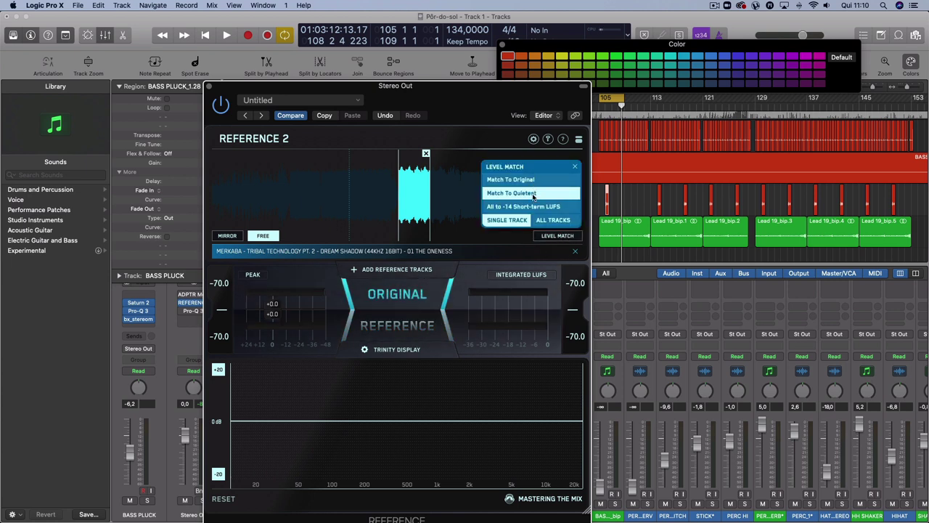
click(557, 238)
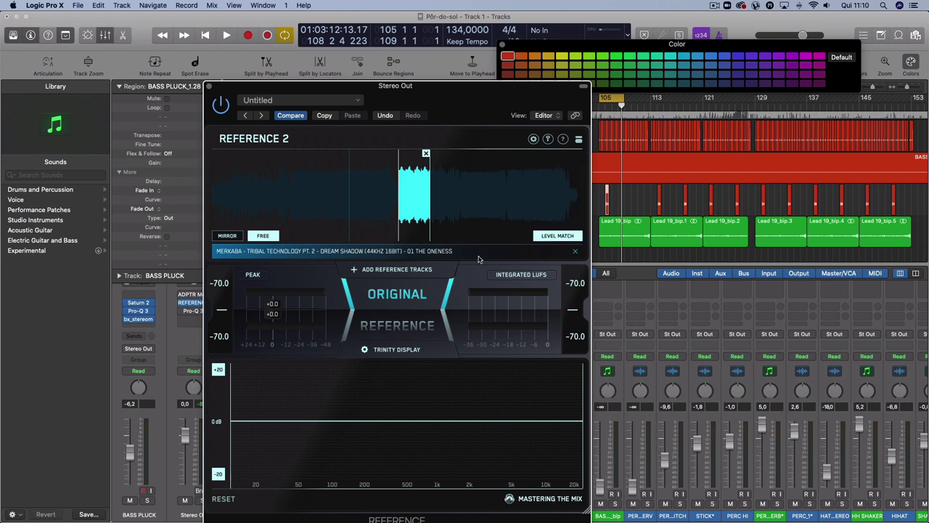
- Play the cycled section and alternate between Original and Reference to compare the mix with the reference track, then stop playback
key(space)
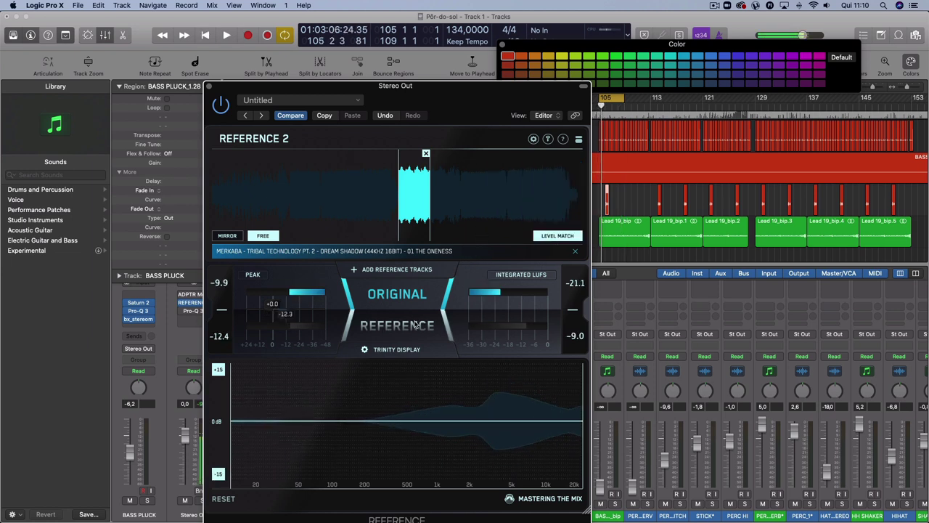
click(414, 325)
click(414, 326)
click(410, 327)
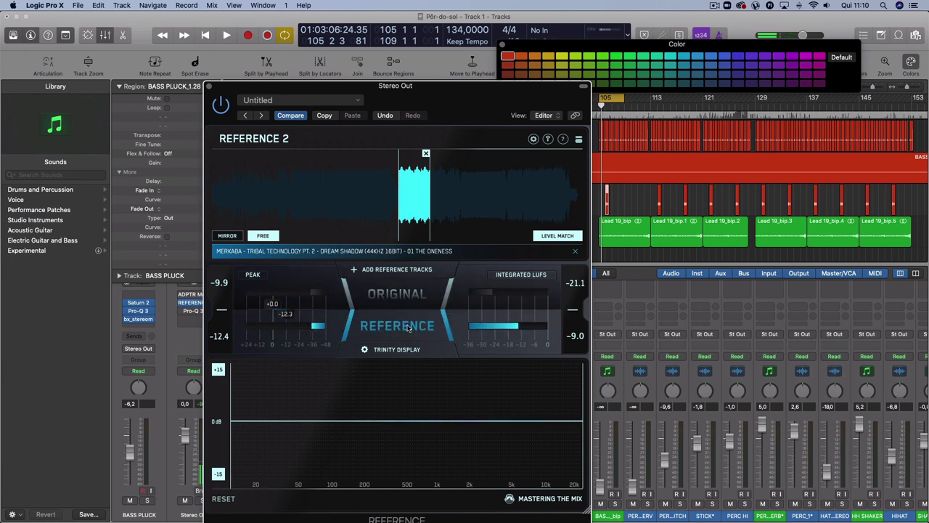
key(space)
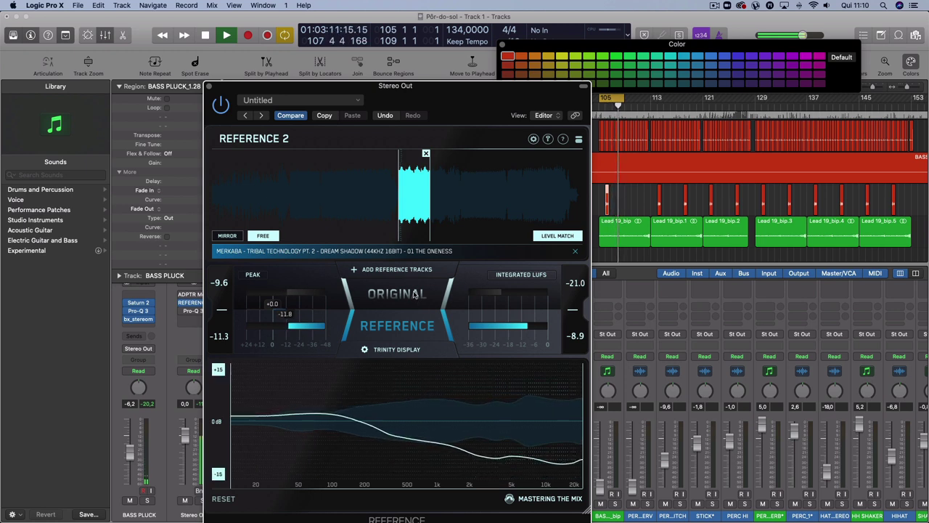
click(414, 294)
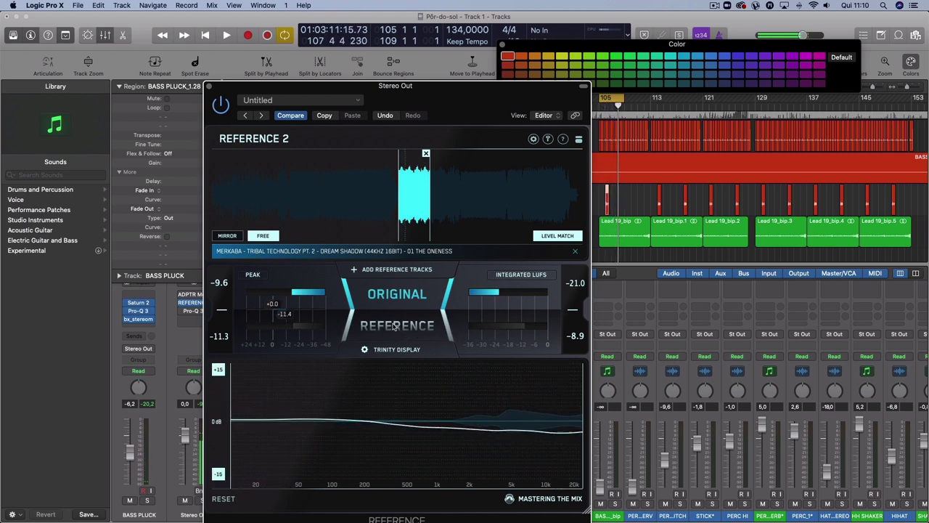
click(394, 327)
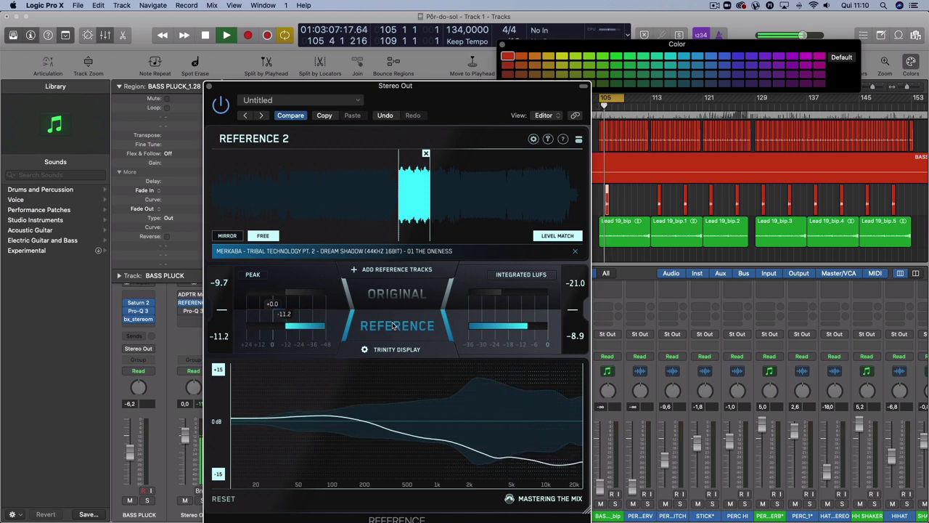
click(401, 291)
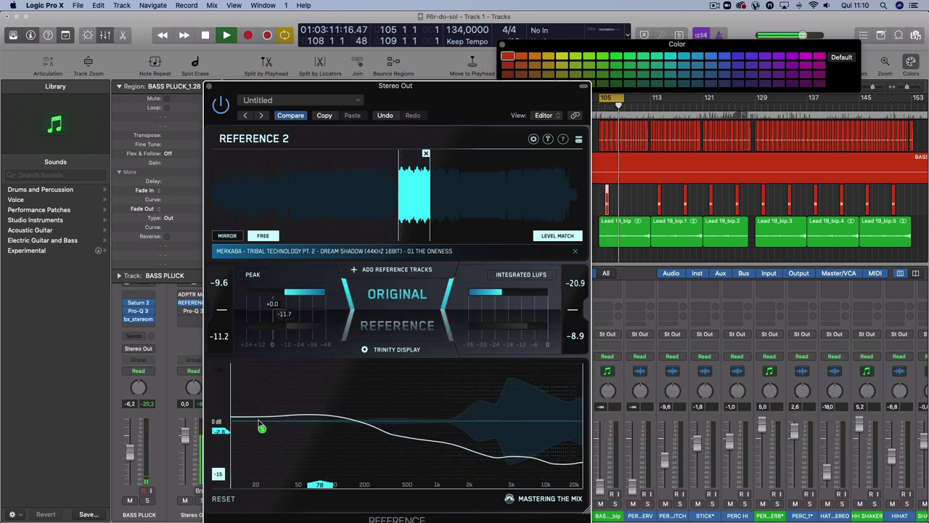
key(space)
- Move the REFERENCE 2 window clear of the mixer, play the loop and lower the BASS SUB fader to -38.0 dB
drag(379, 86, 775, 95)
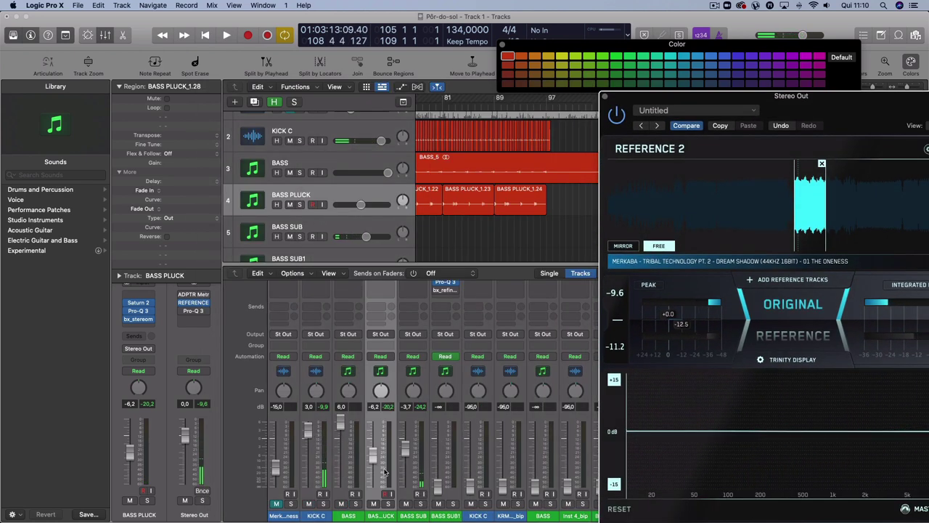
key(space)
drag(403, 446, 405, 481)
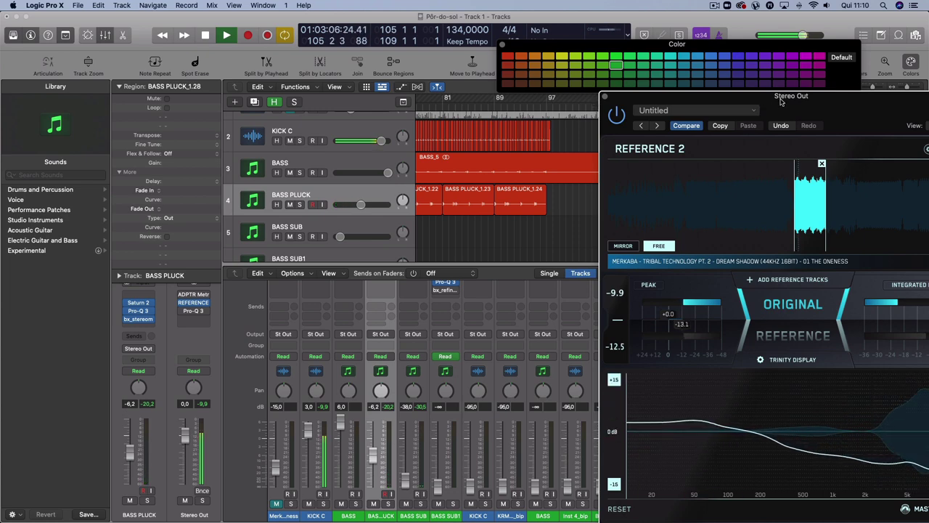
- Reposition the REFERENCE 2 window so it is fully visible and compare the Original and Reference signals again with BASS SUB lowered
drag(755, 95, 607, 32)
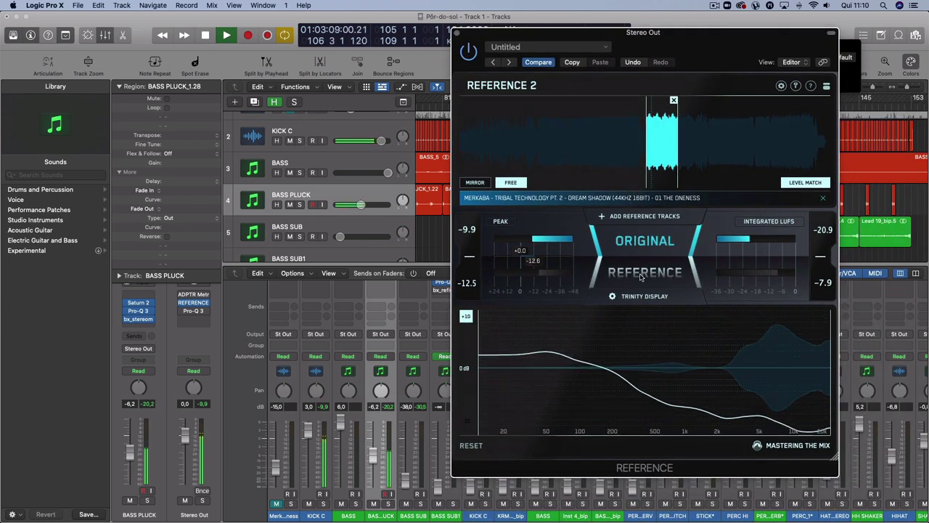
click(638, 244)
click(640, 244)
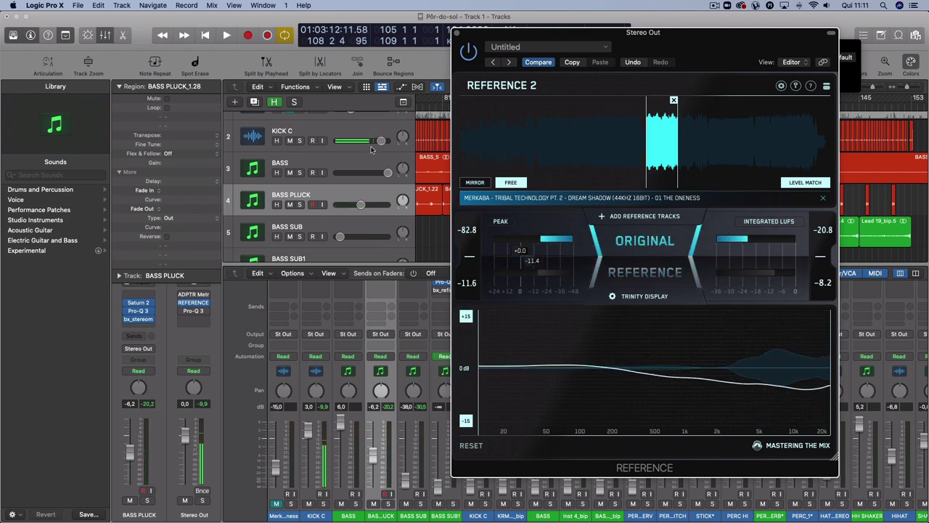
- Stop playback and look through the track list down to the percussion tracks and back to the first tracks
scroll(328, 218, up, 1)
scroll(328, 241, down, 10)
key(space)
scroll(328, 240, up, 12)
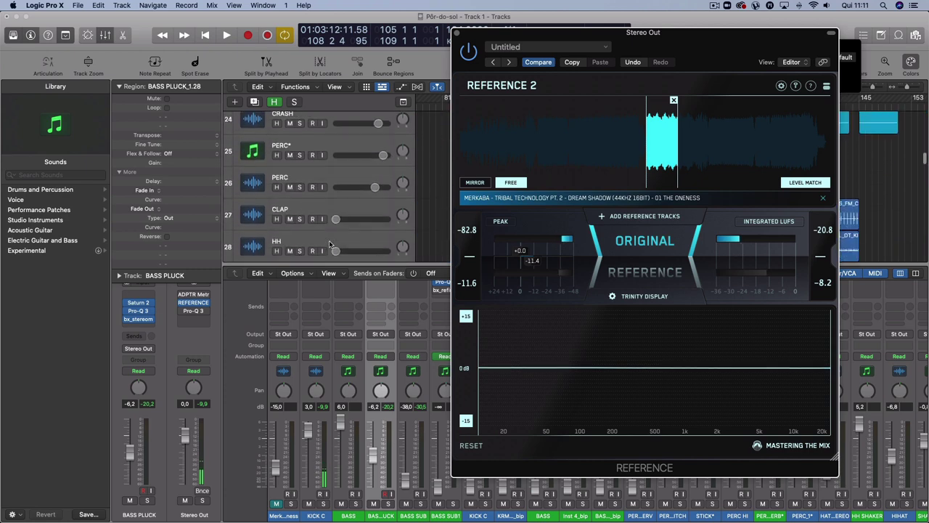
scroll(353, 221, down, 1)
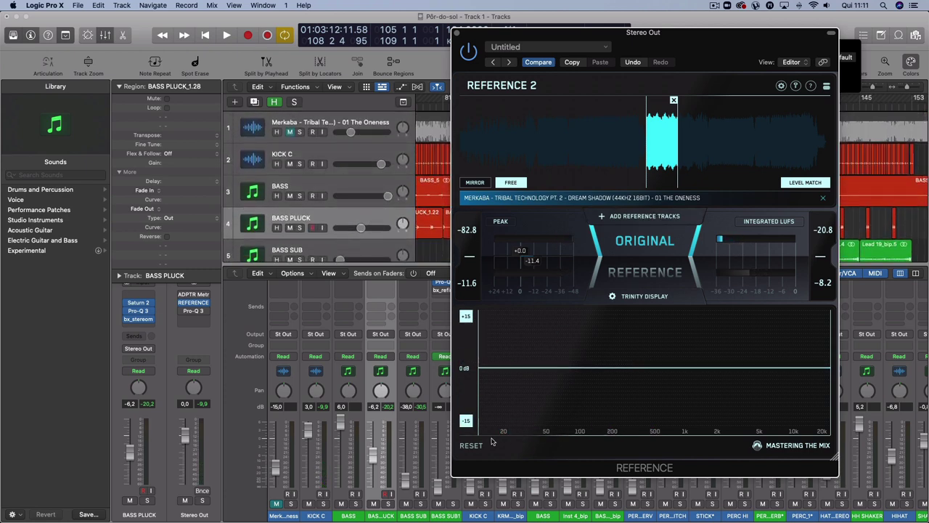
- Mute the frequencies below about 120 Hz in REFERENCE 2's spectrum display, play the loop and switch to Reference
click(583, 327)
mouse_move(543, 330)
mouse_down()
mouse_move(501, 325)
mouse_move(608, 322)
mouse_move(614, 336)
mouse_move(504, 358)
mouse_move(518, 353)
mouse_up()
key(space)
click(645, 274)
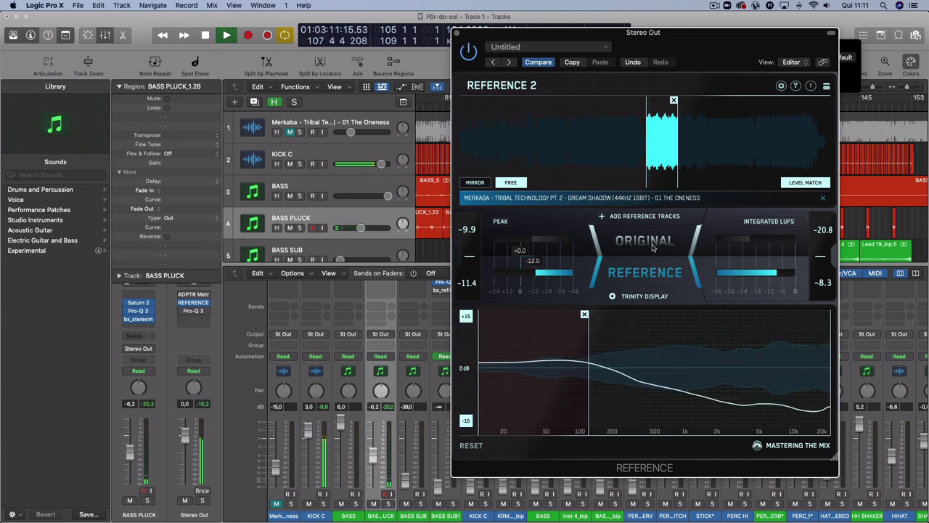
- Compare the Original and Reference signals in REFERENCE 2, and raise the BASS SUB fader to -3.3 dB
click(652, 247)
click(642, 271)
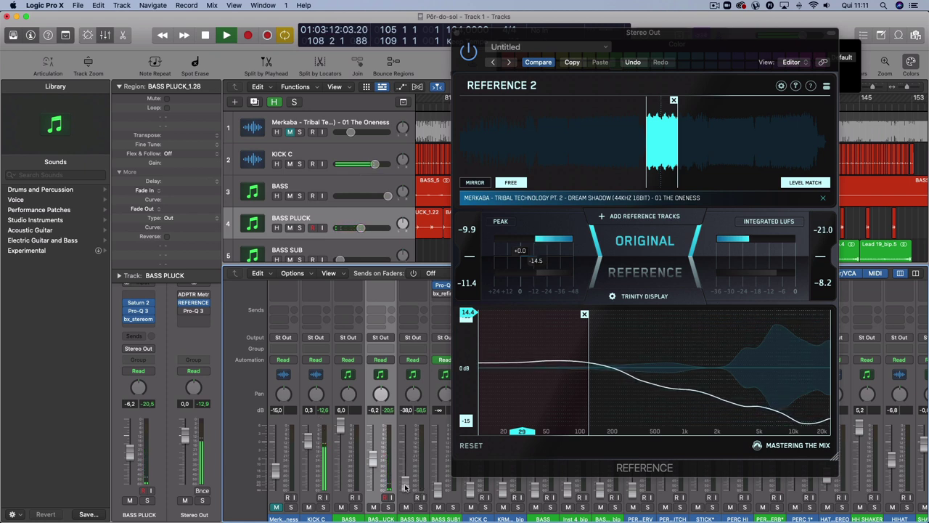
drag(405, 486, 406, 450)
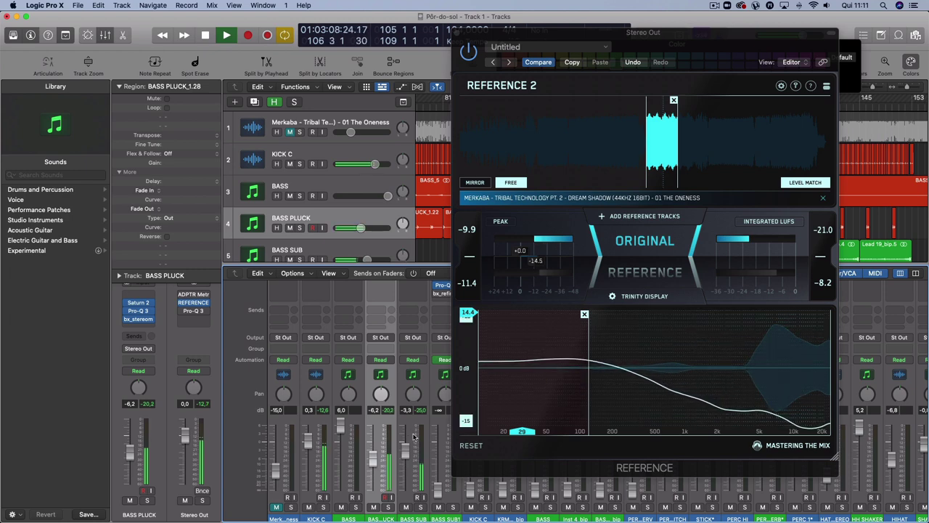
- Compare Reference and Original again with BASS SUB raised, ending on the Original signal
click(639, 274)
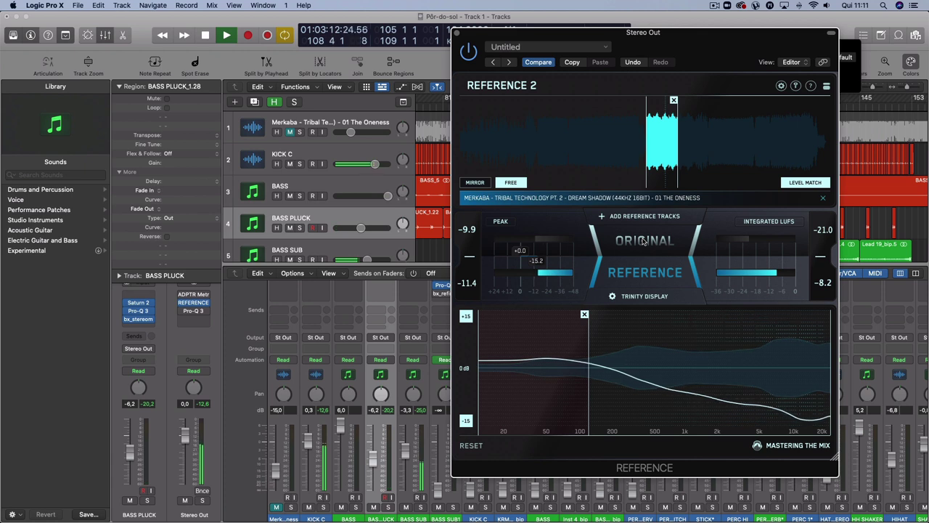
click(644, 241)
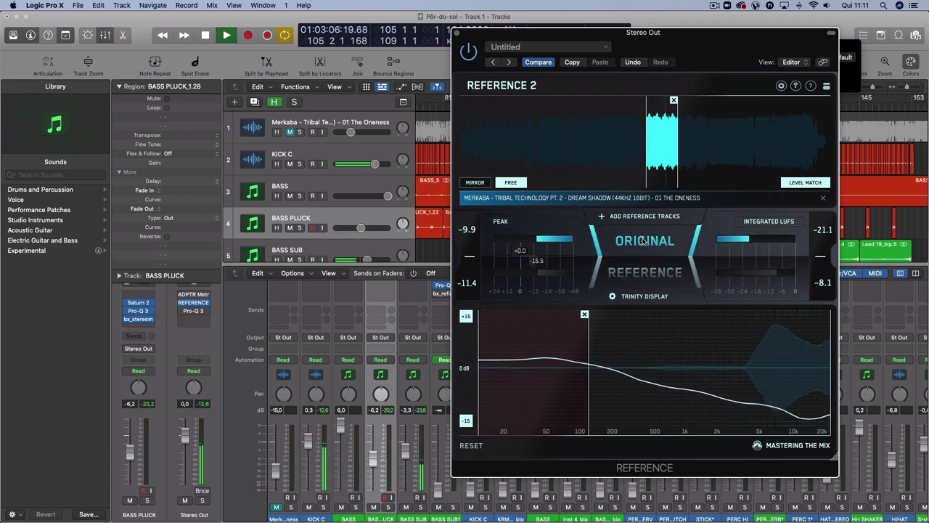
click(634, 275)
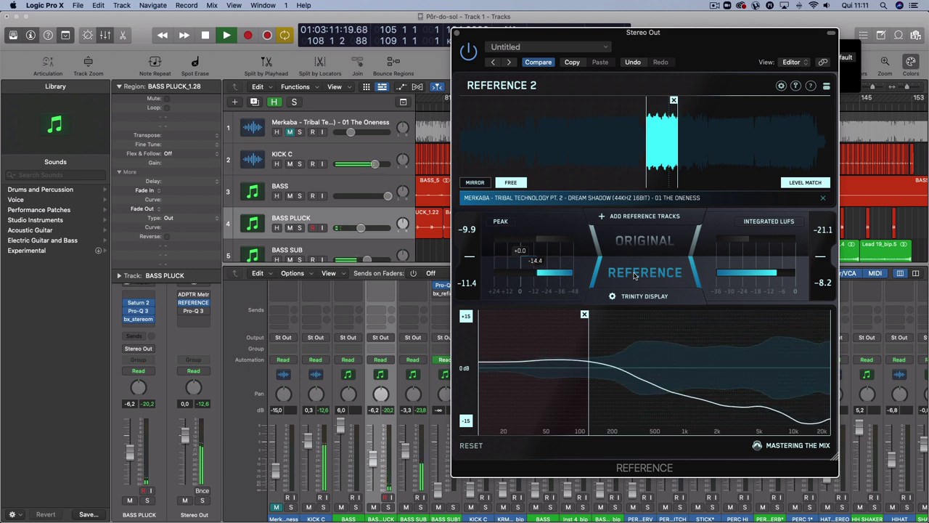
click(619, 241)
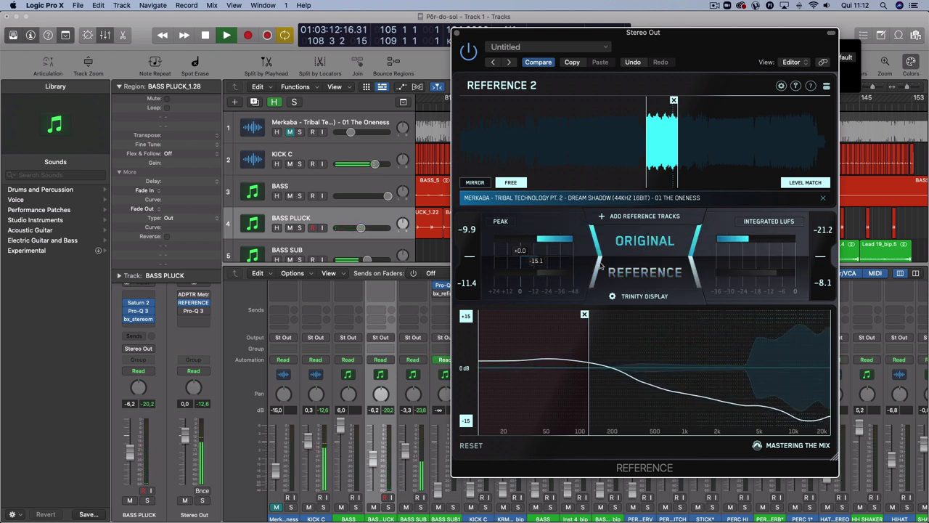
- Replay the loop briefly, stop playback and close the REFERENCE 2 window
key(space)
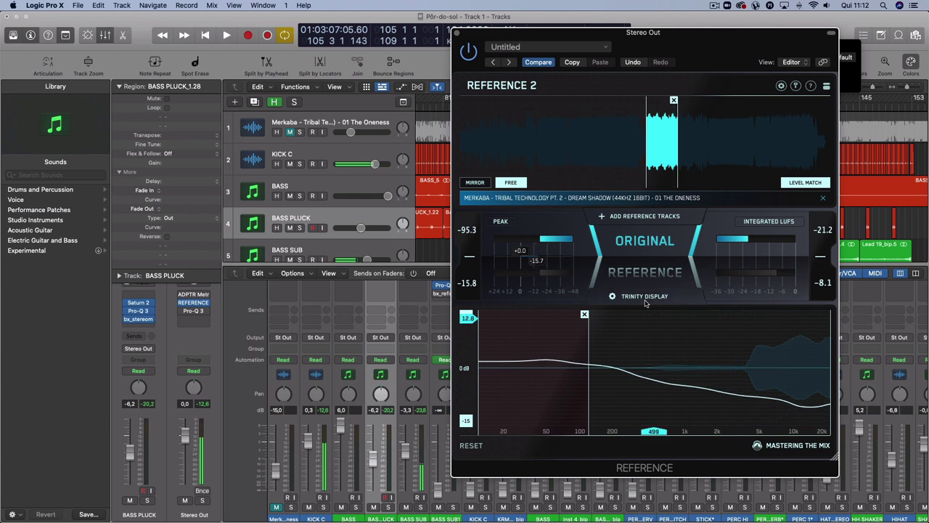
key(space)
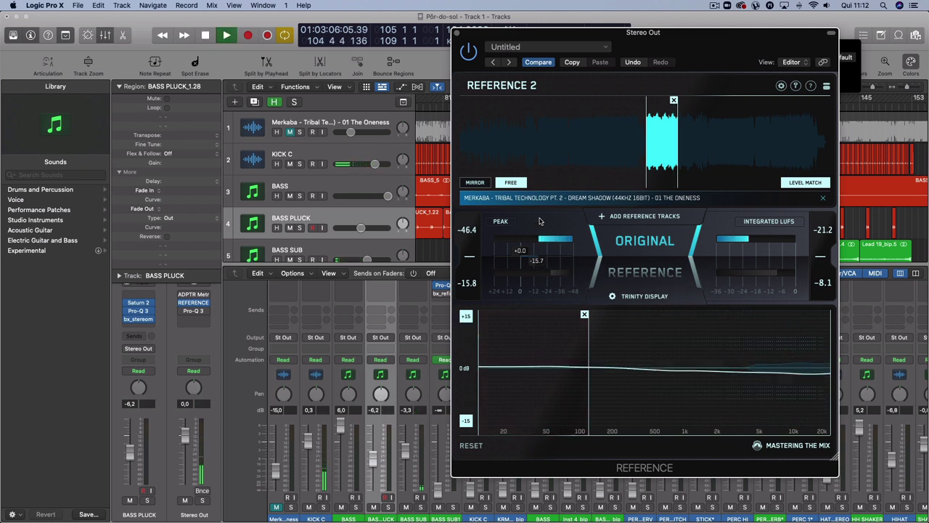
key(space)
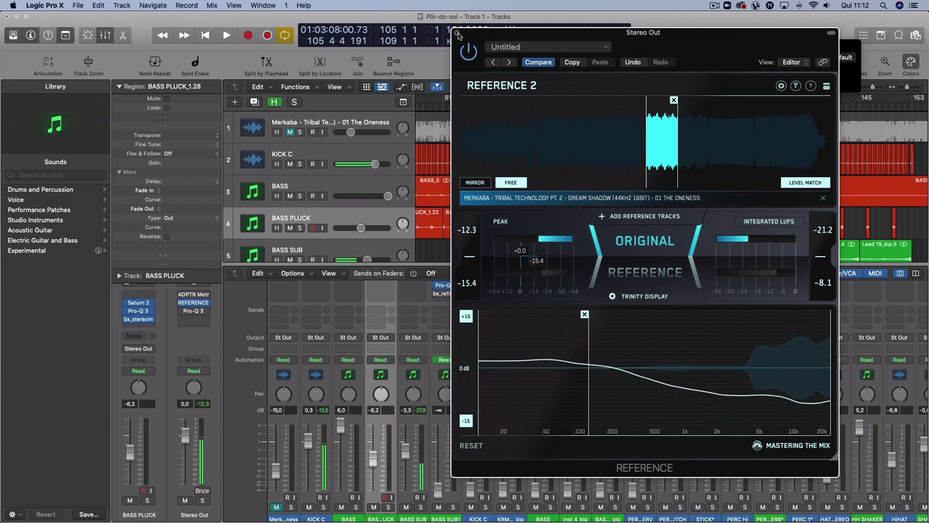
click(457, 34)
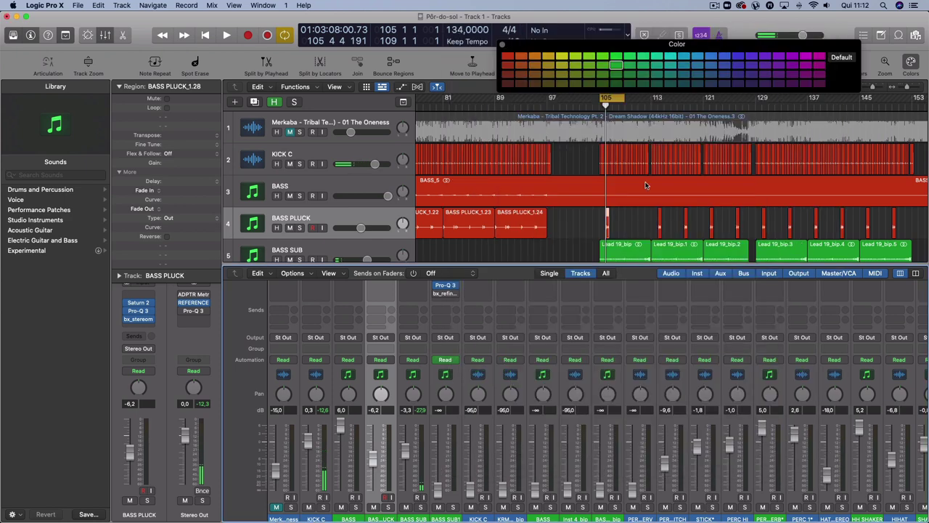
- Play the loop and hide the mixer so the tracks area takes the full height
key(space)
scroll(610, 218, down, 2)
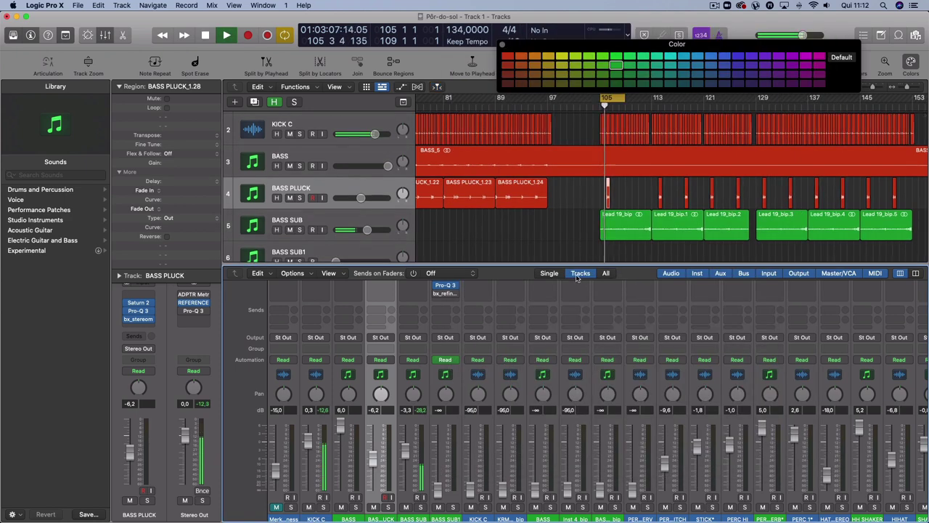
key(x)
scroll(472, 239, up, 1)
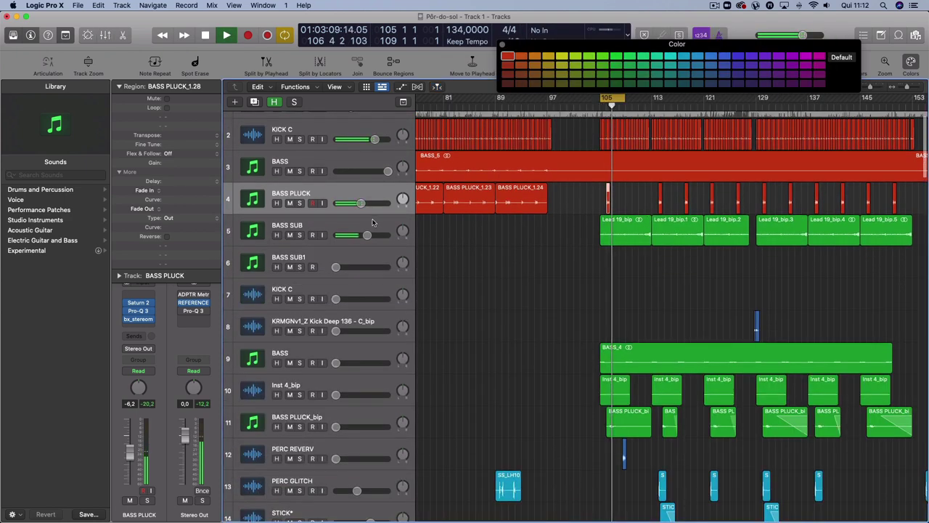
- Stop playback and colour the regions on the BASS PLUCK and BASS SUB tracks red
click(374, 223)
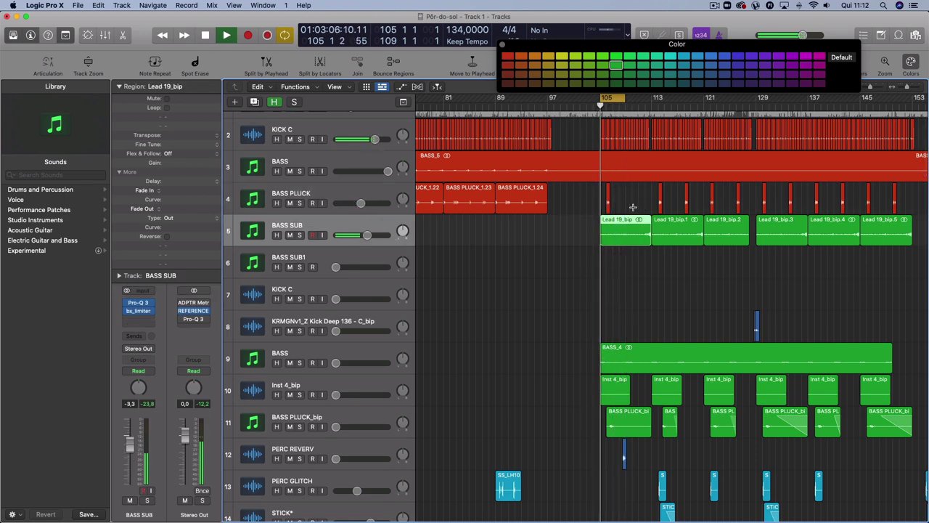
scroll(726, 200, down, 1)
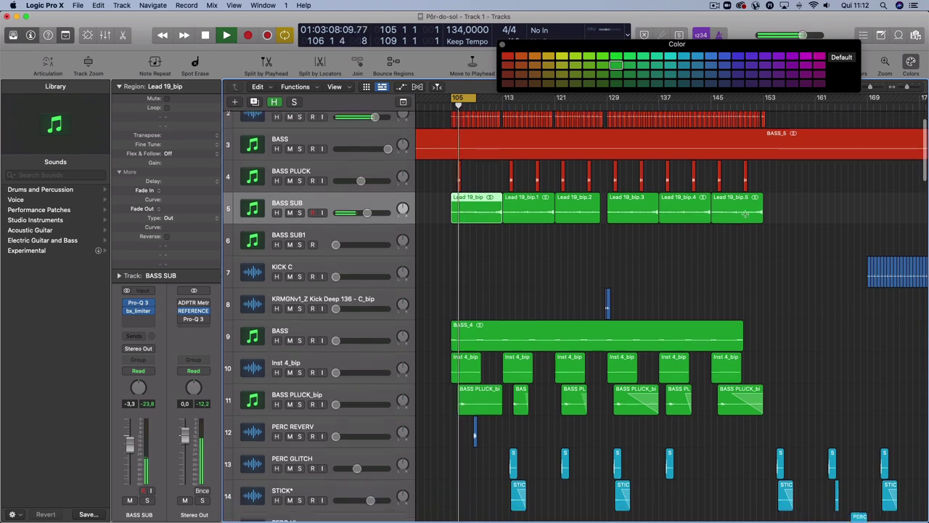
scroll(774, 201, down, 5)
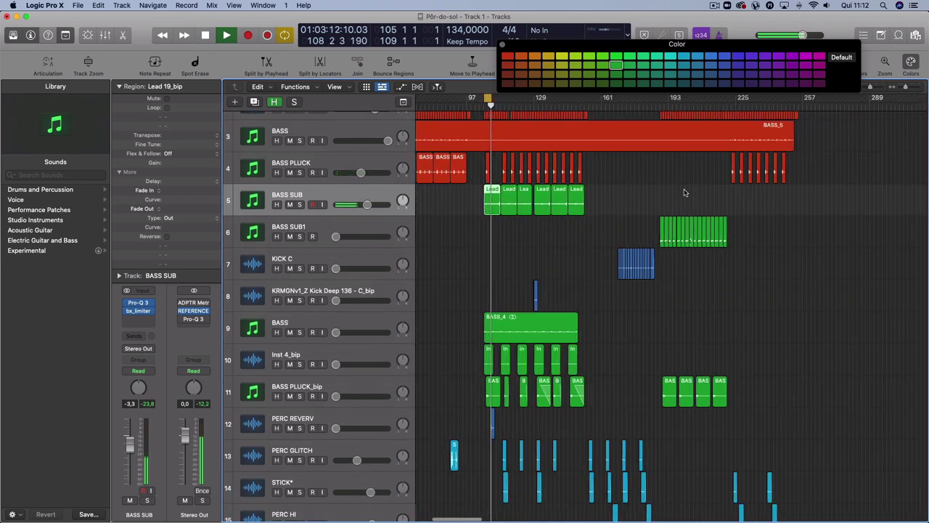
key(space)
key(super+a)
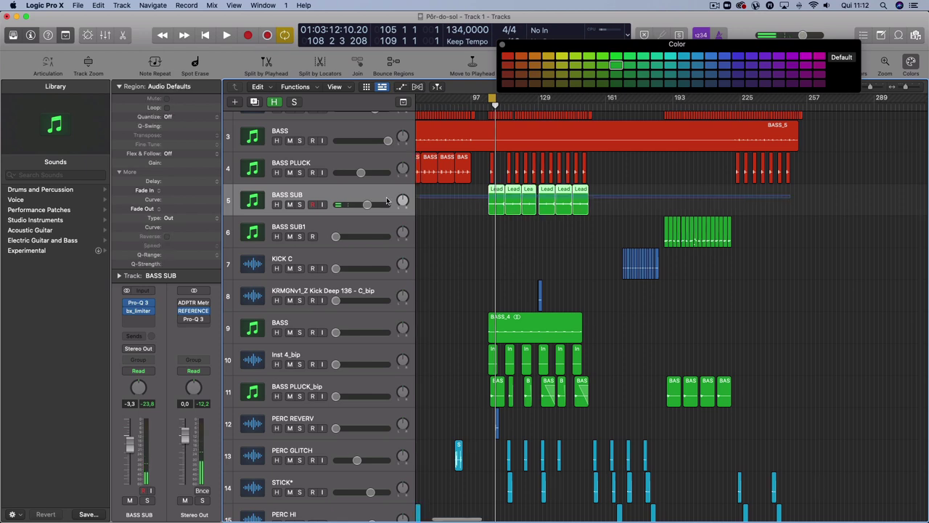
scroll(786, 197, left, 5)
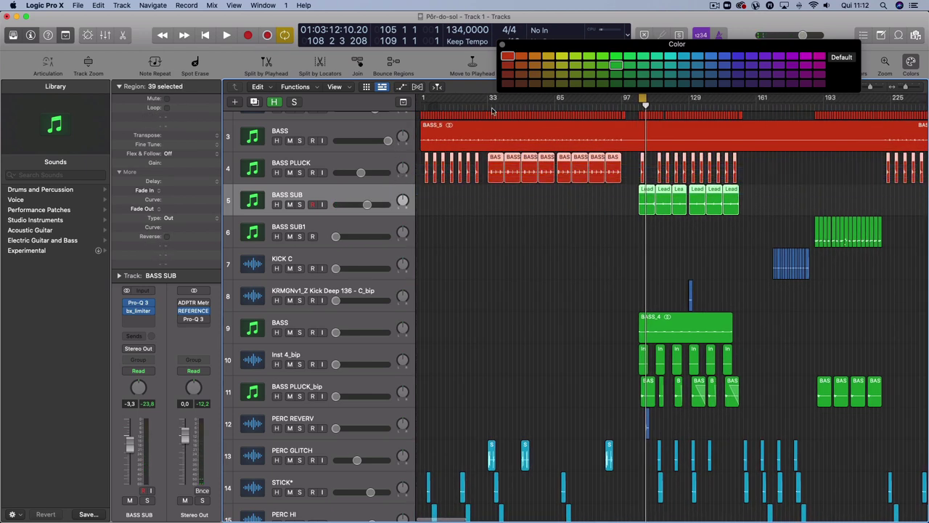
click(509, 56)
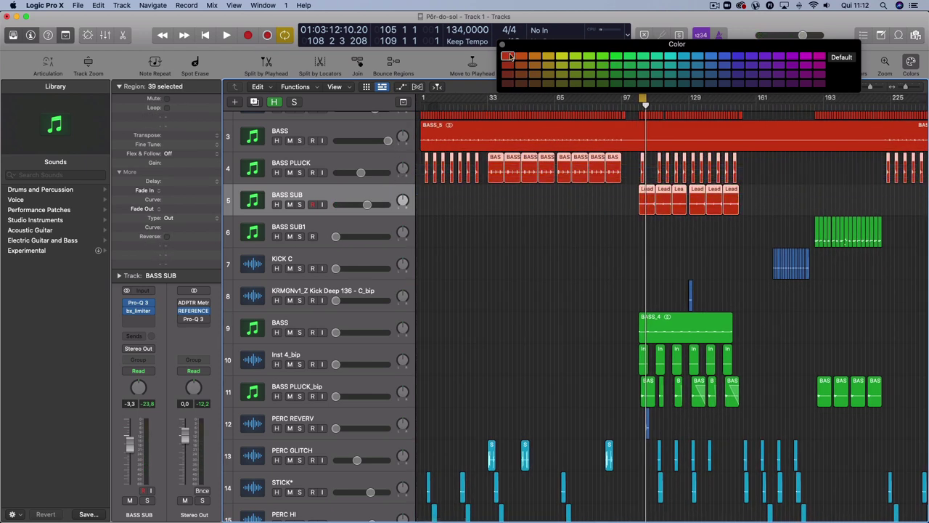
- Look over the whole arrangement down to the last track, and examine the section around bar 105
key(z)
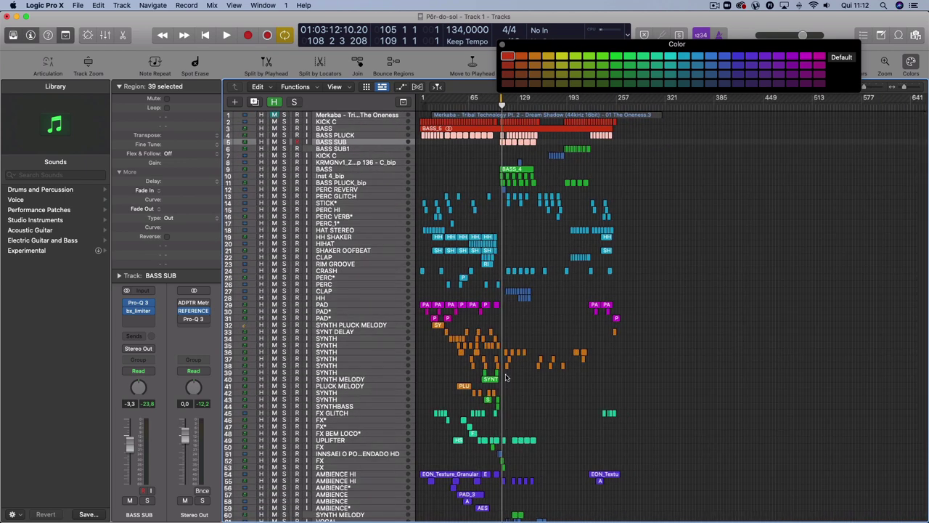
scroll(506, 378, down, 8)
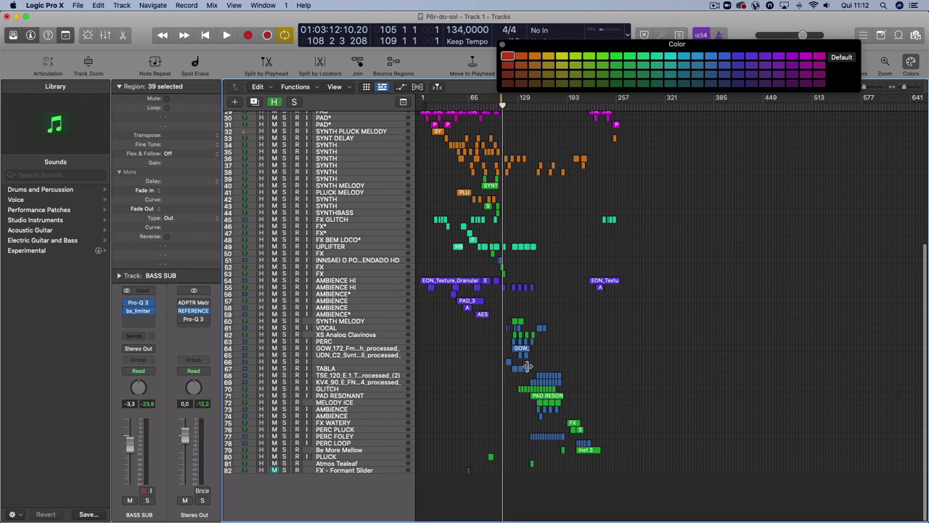
key(super+Right)
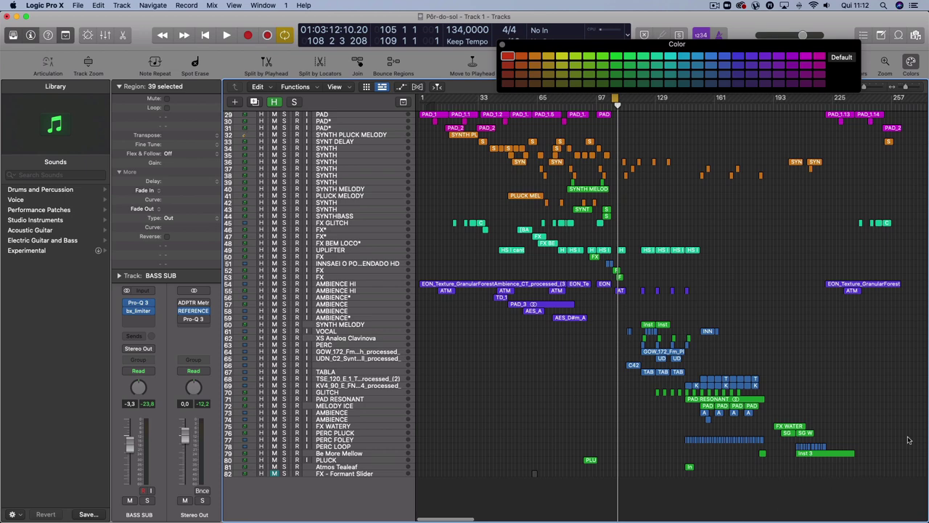
scroll(908, 440, up, 8)
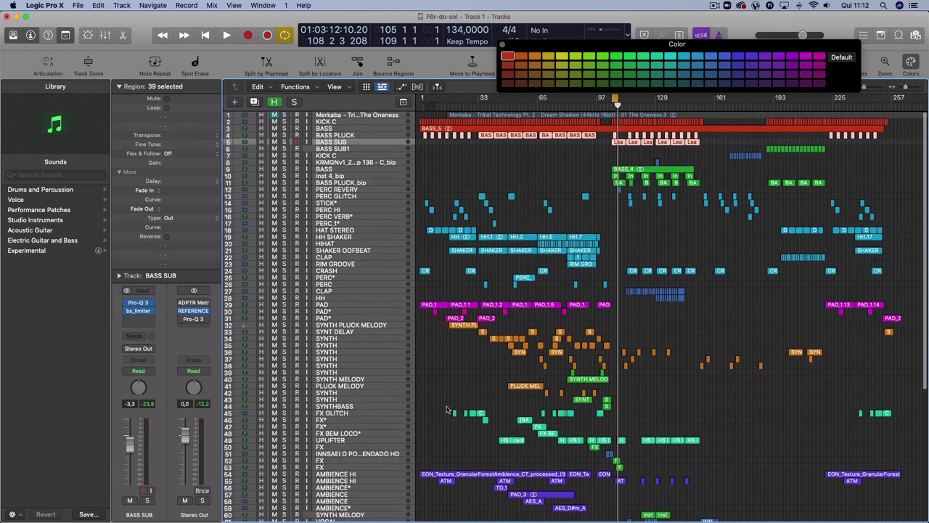
scroll(616, 95, right, 5)
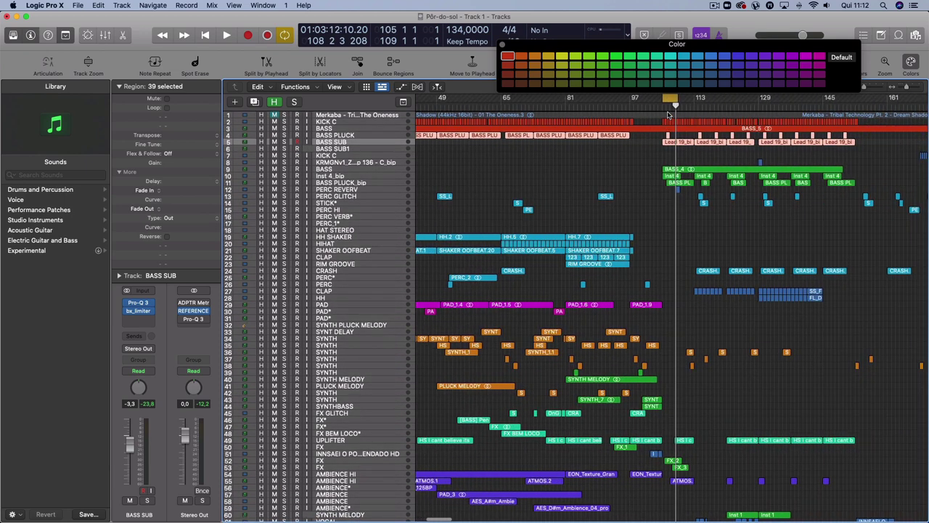
scroll(669, 114, up, 3)
scroll(643, 122, right, 3)
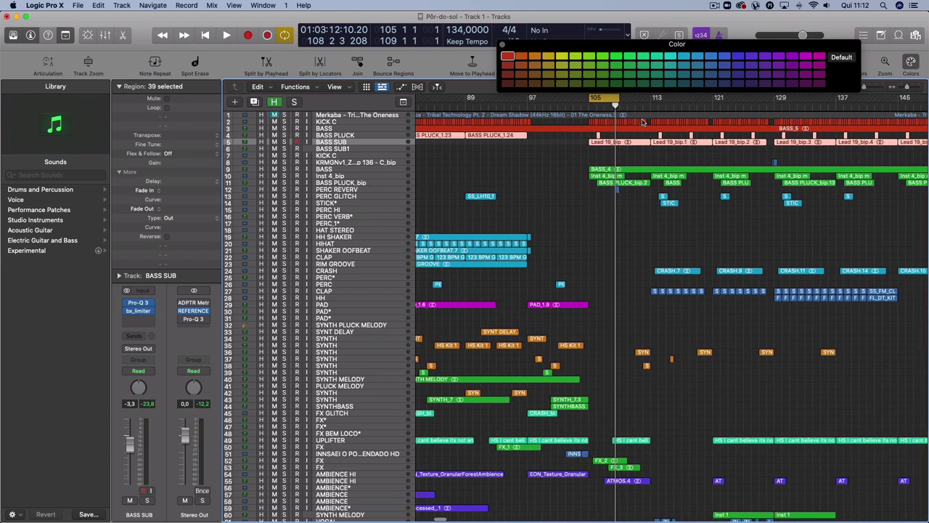
- Select the BASS track holding BASS_4, show the mixer, play the loop and raise that track's fader to -3.0 dB
click(357, 172)
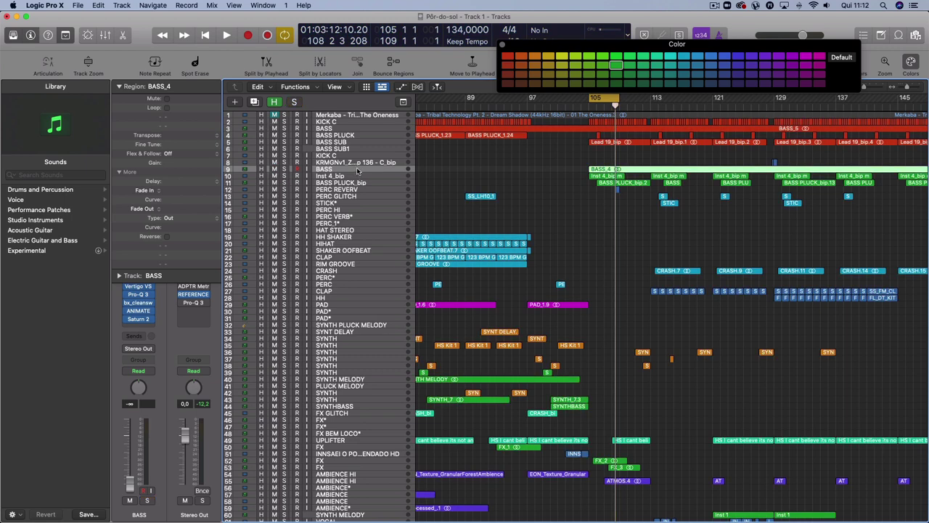
key(x)
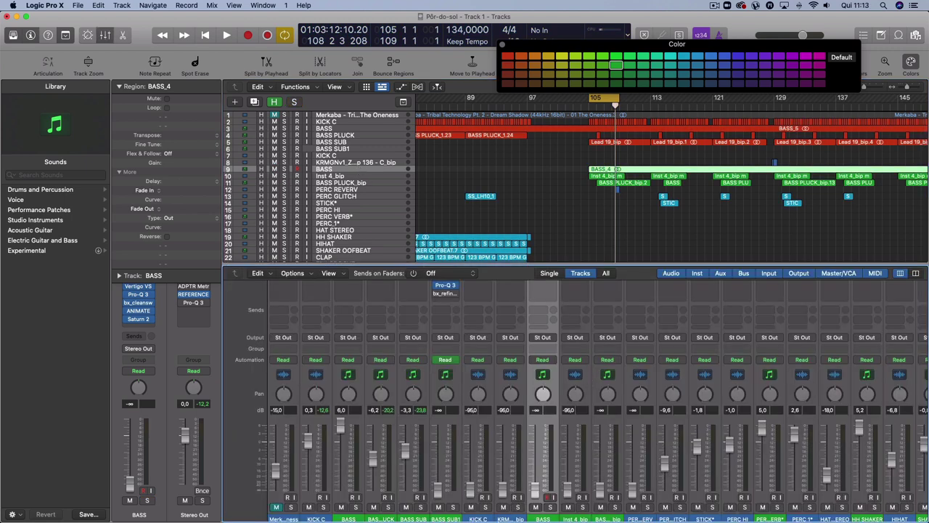
key(space)
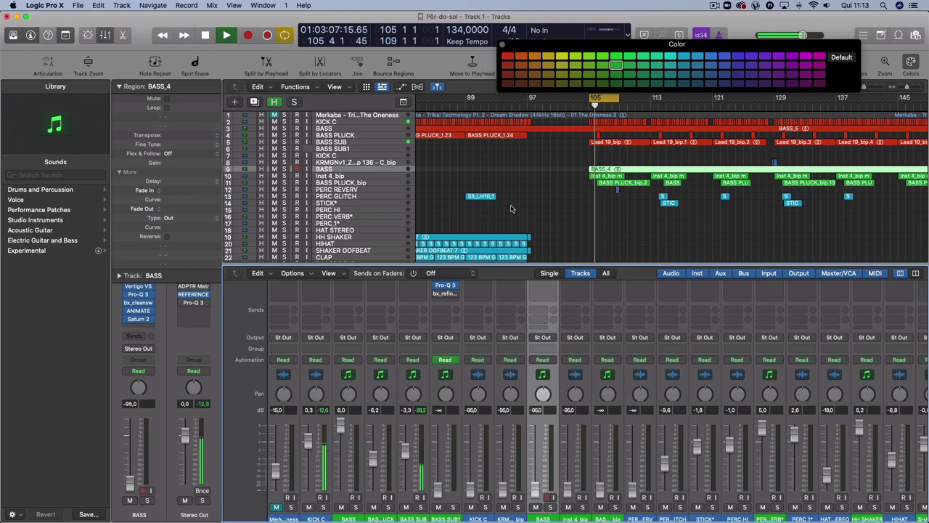
key(z)
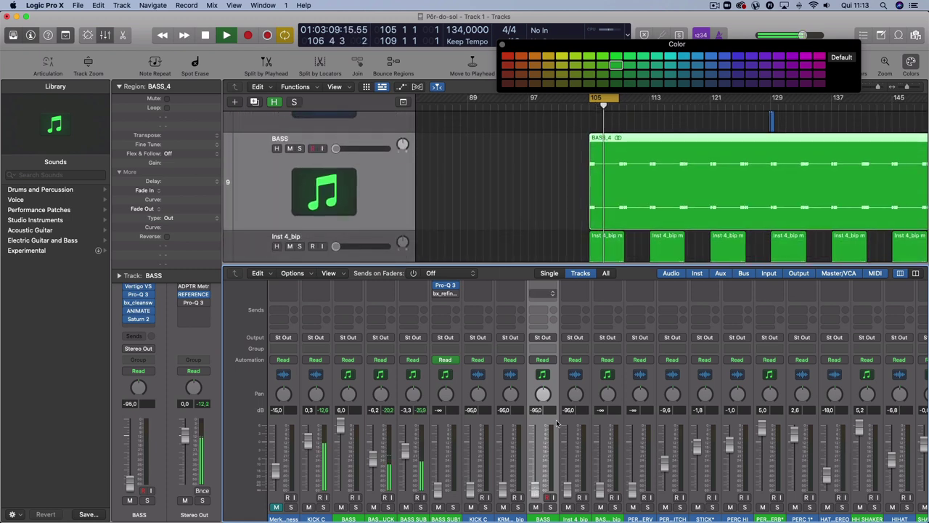
drag(537, 485, 536, 428)
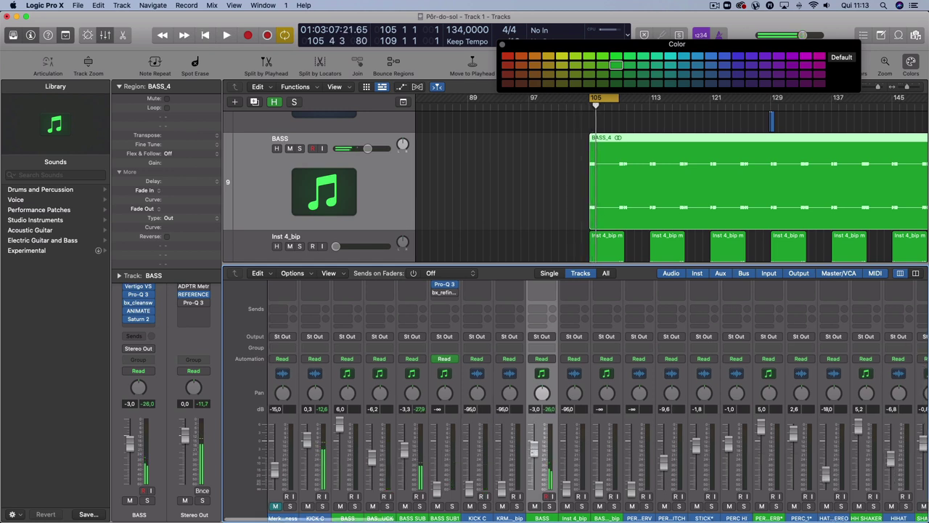
- Replay the loop while raising the BASS_4 track's fader to 0.2 dB and on to 1.8 dB
key(space)
mouse_move(534, 448)
mouse_down()
mouse_move(535, 457)
mouse_move(535, 435)
mouse_up()
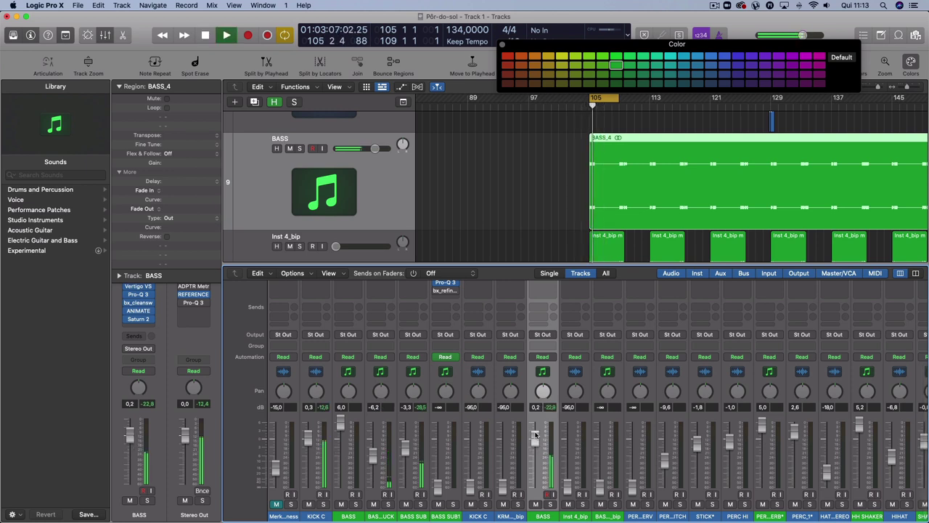
drag(535, 434, 536, 429)
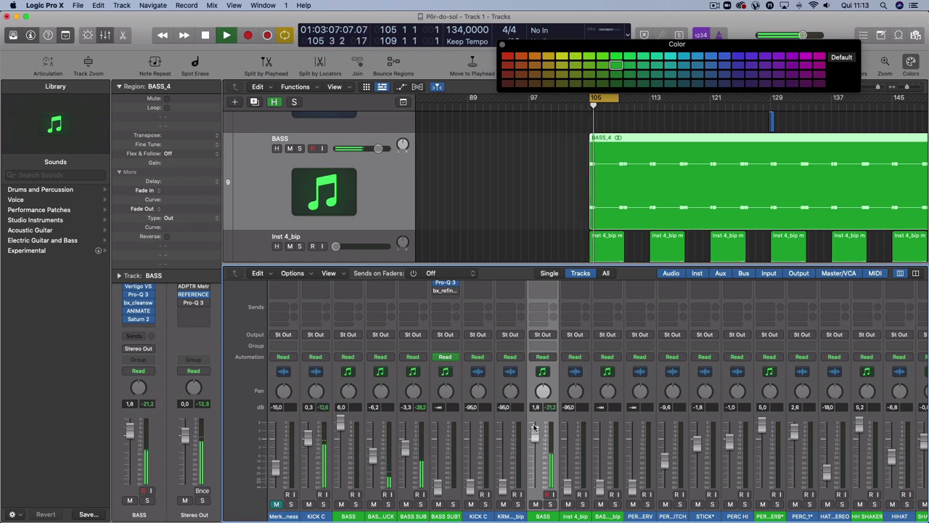
key(space)
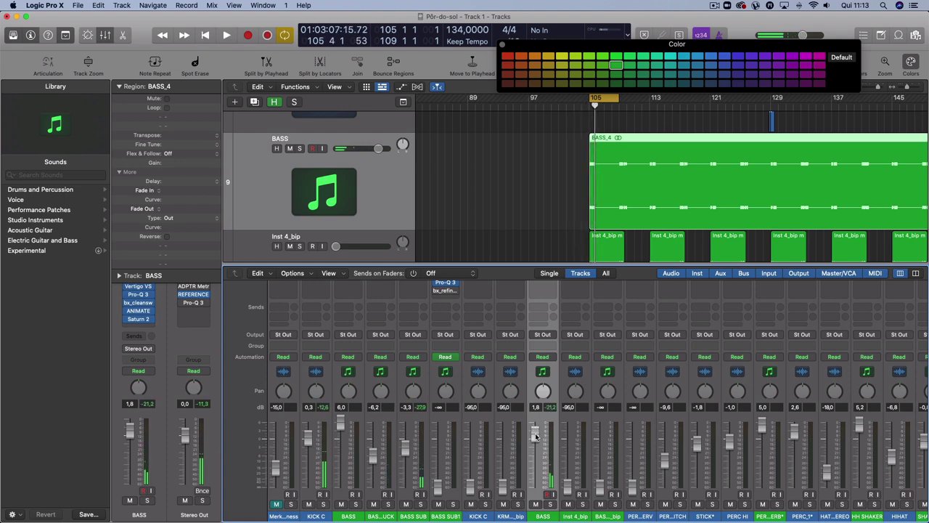
- Lower the BASS_4 track's fader to -3.1 dB and on down to -∞
mouse_move(535, 435)
mouse_down()
mouse_move(535, 481)
mouse_move(536, 444)
mouse_up()
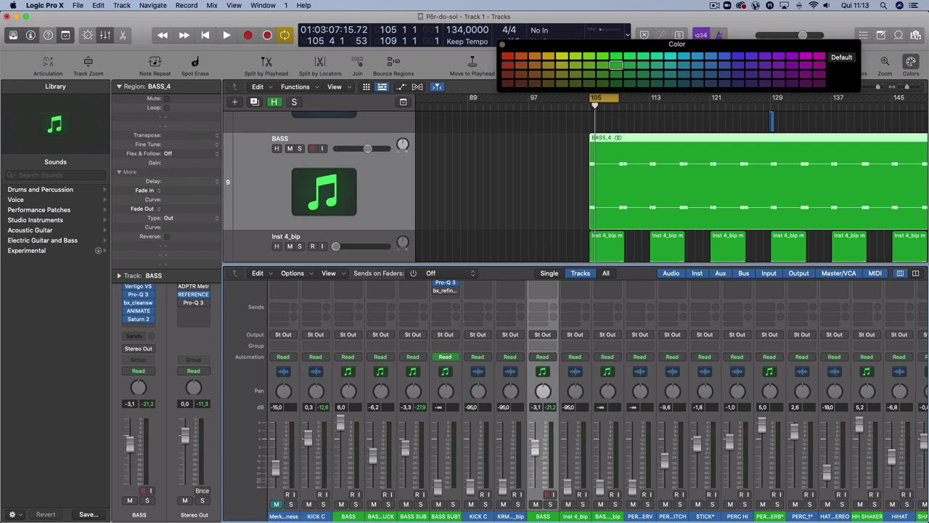
scroll(535, 436, up, 1)
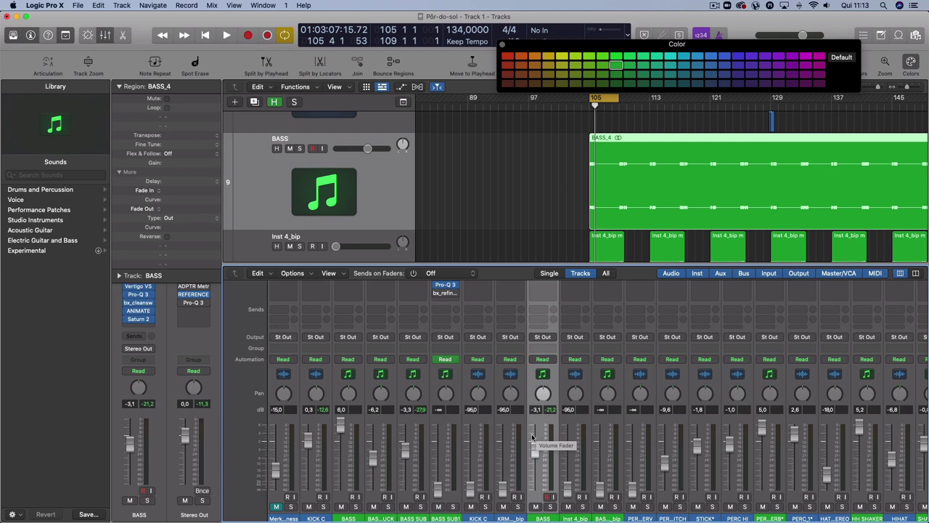
drag(535, 450, 535, 485)
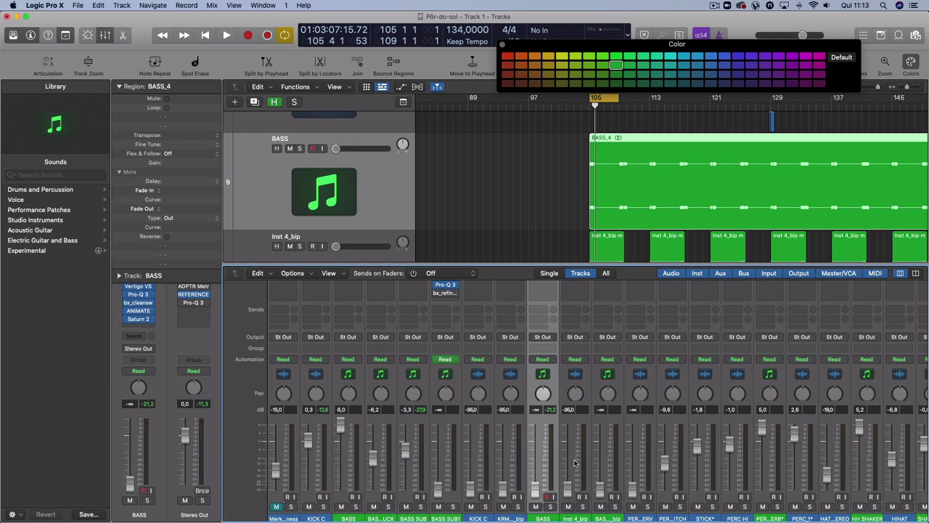
- Play the loop and raise the BASS_4 track's fader from silence to -0.2 dB
key(space)
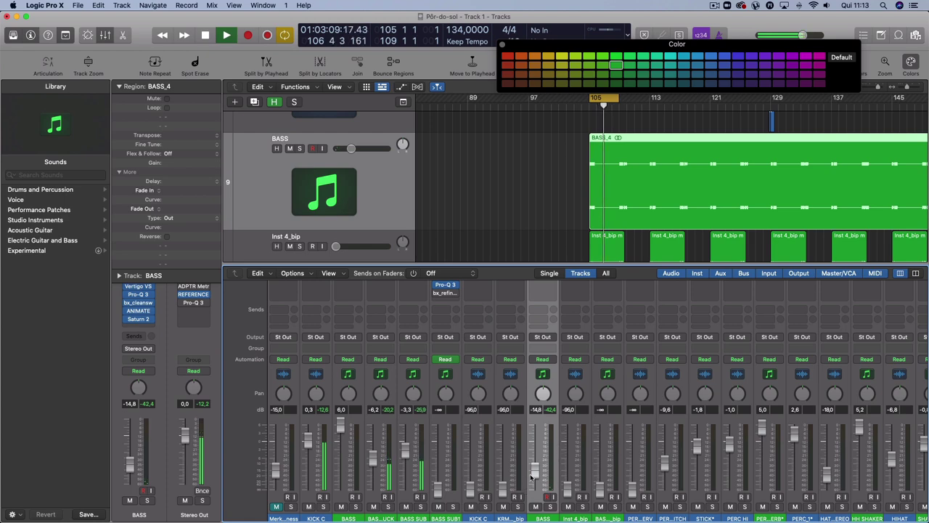
drag(531, 476, 529, 453)
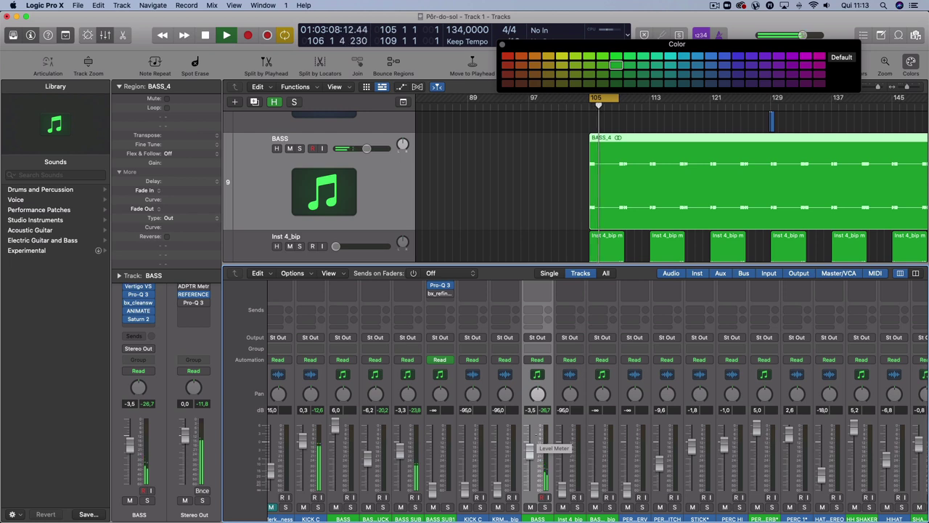
scroll(538, 439, up, 3)
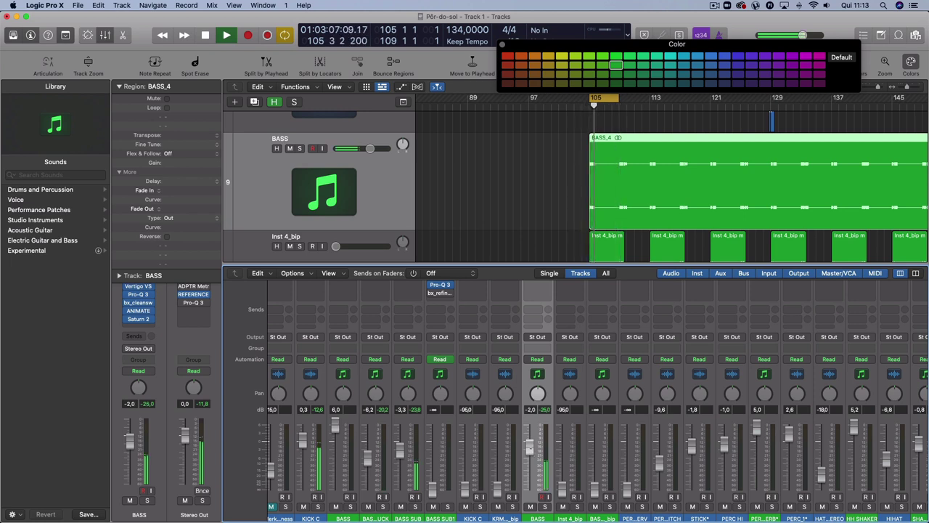
scroll(538, 440, up, 2)
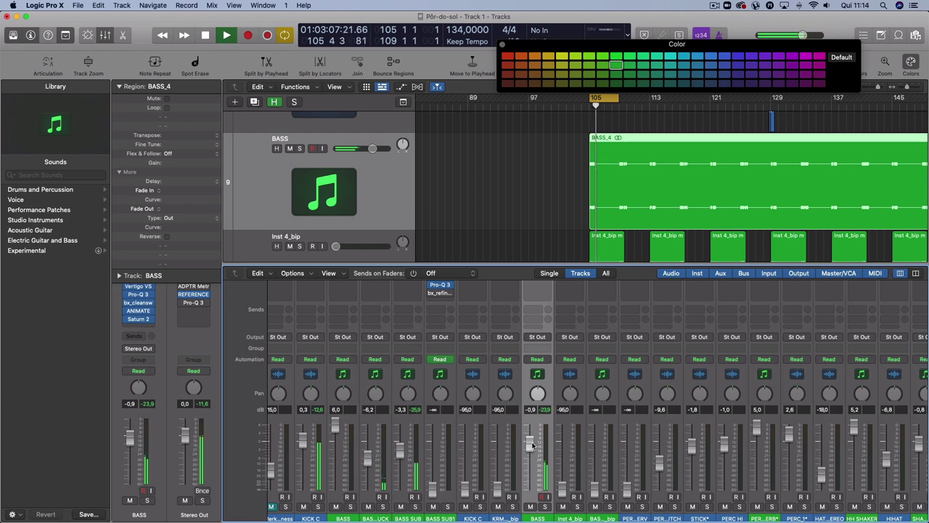
drag(532, 444, 532, 441)
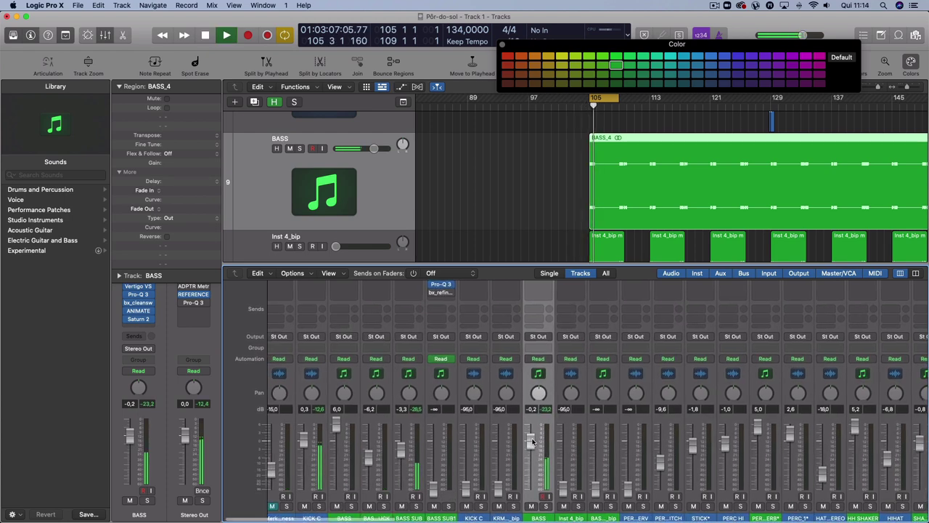
scroll(532, 441, left, 1)
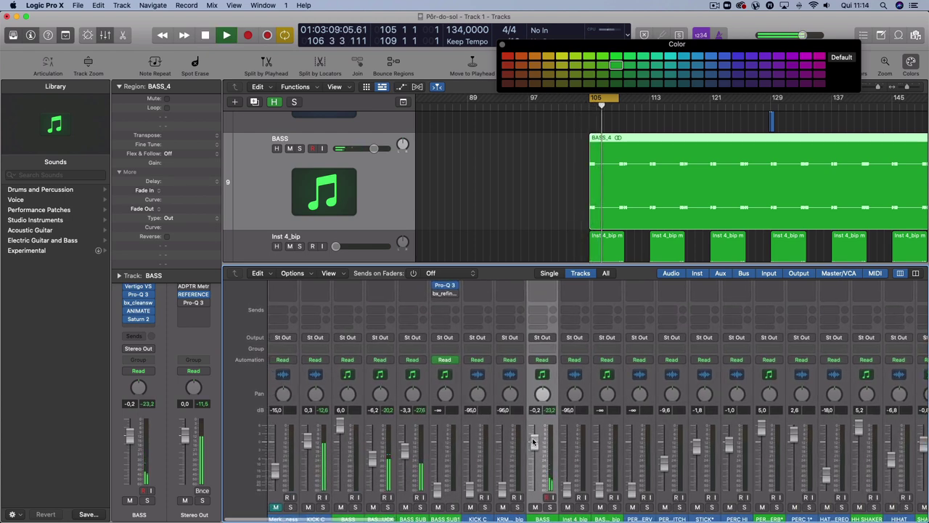
scroll(536, 435, down, 1)
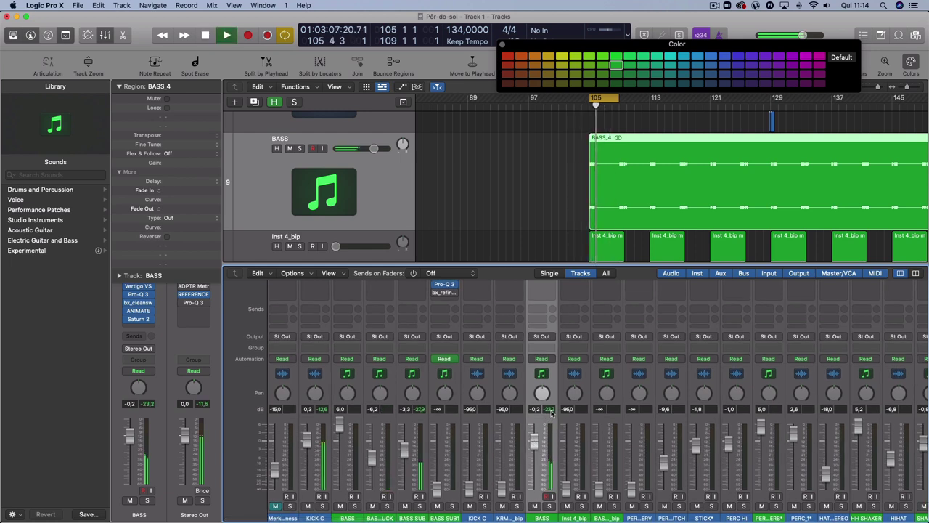
- Raise the BASS_4 track's fader to 1.2 dB, and ease it back to 0.4 dB while repeatedly replaying the loop
key(space)
drag(535, 455, 536, 363)
key(space)
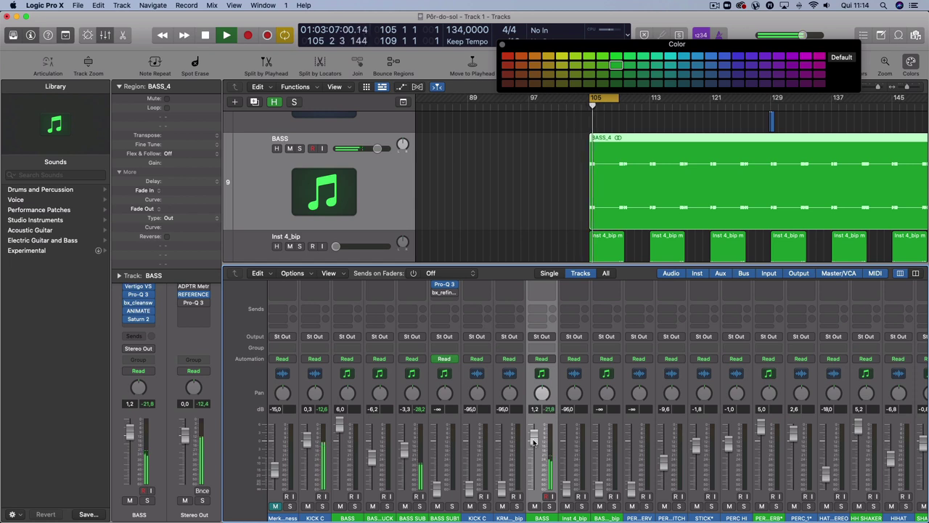
key(space)
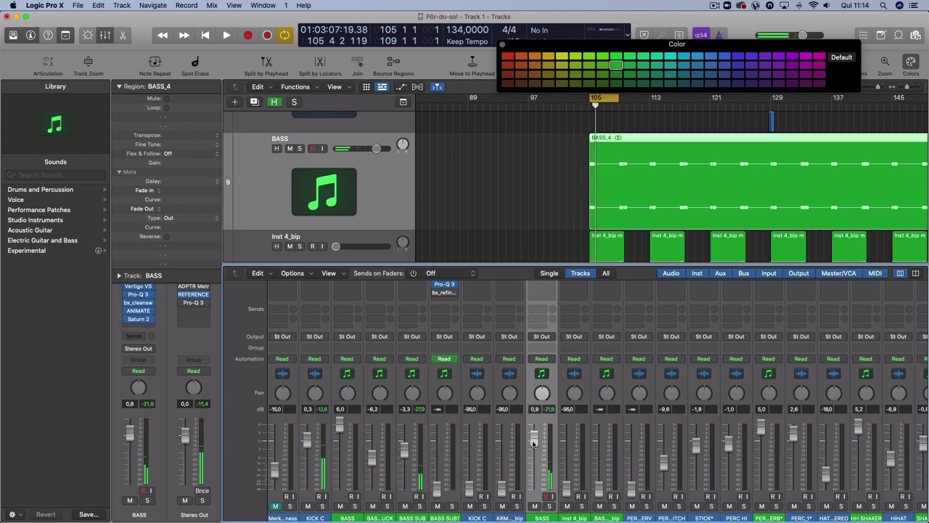
key(space)
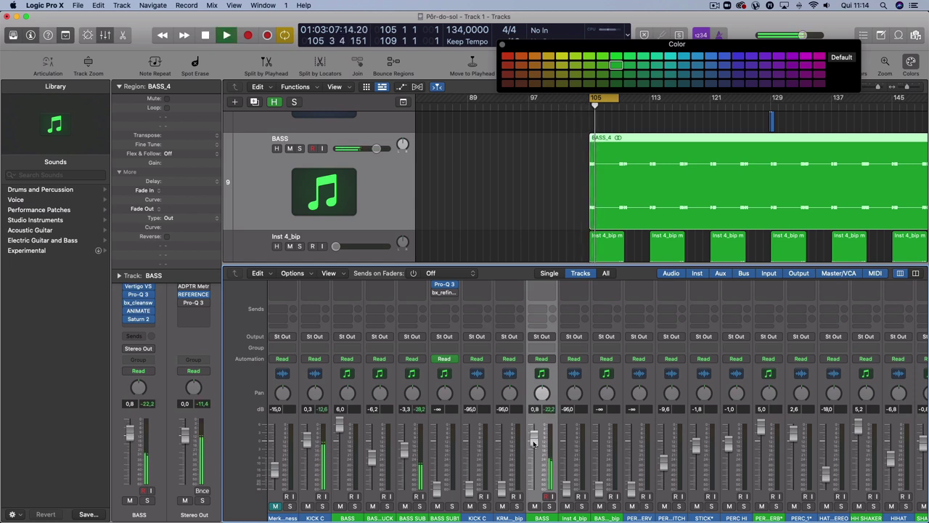
key(space)
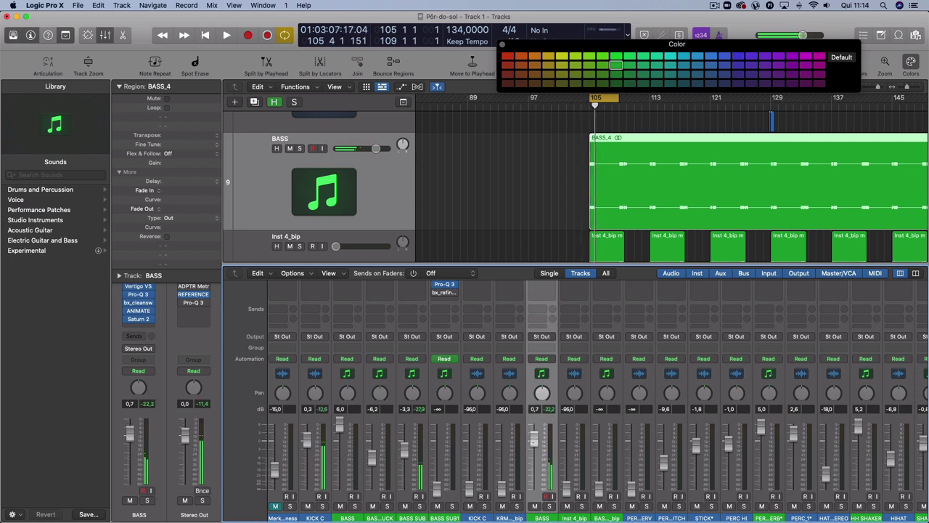
key(space)
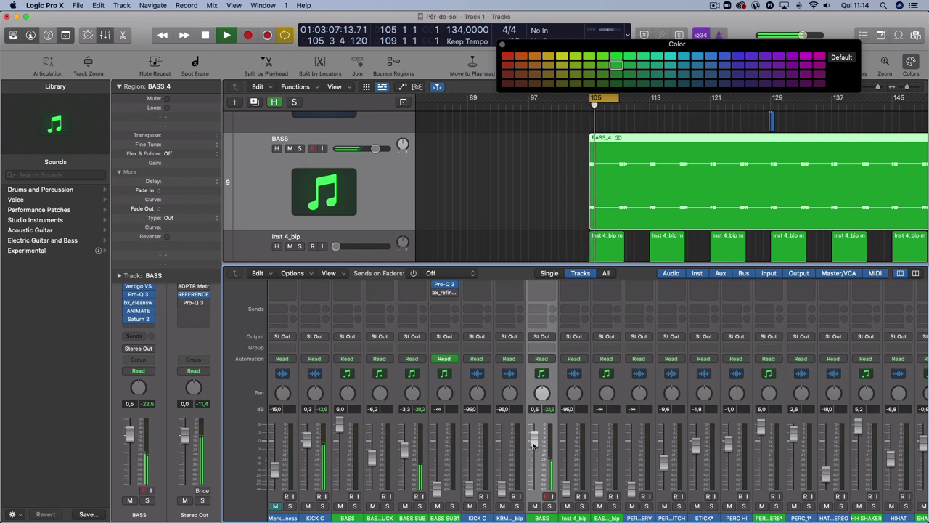
key(space)
key(space)
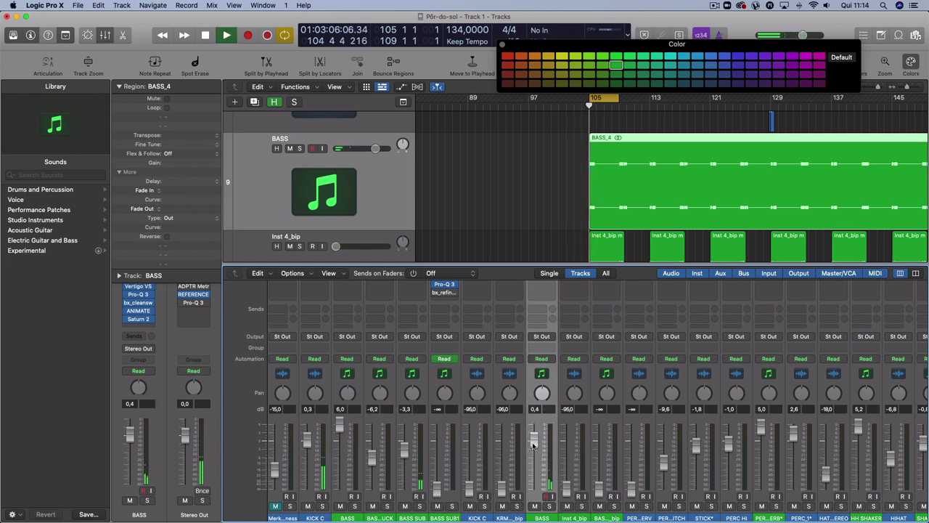
- Audition the loop again and set the BASS_4 track's fader to 0.6 dB
key(space)
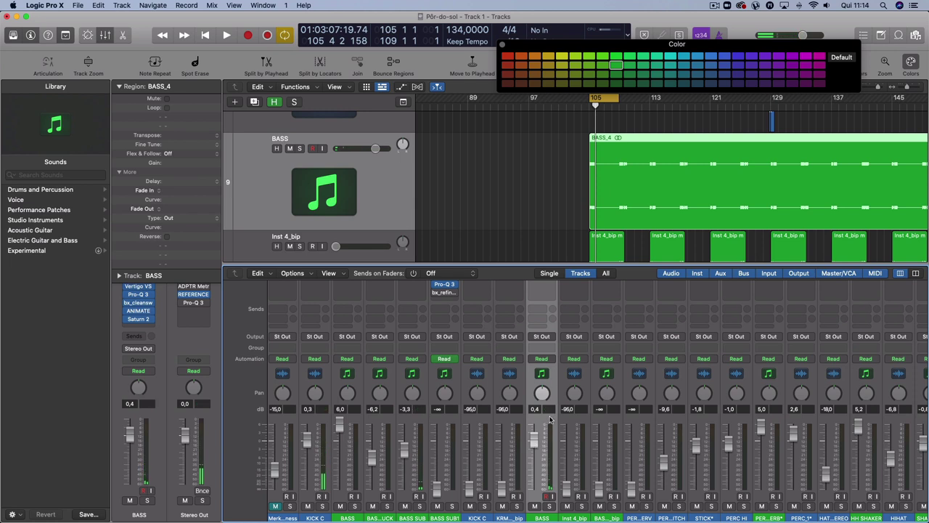
key(space)
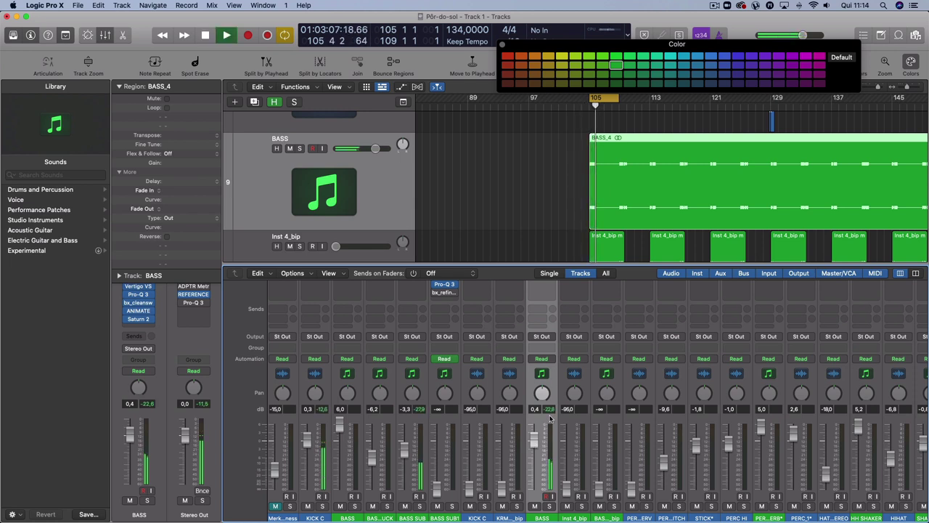
key(space)
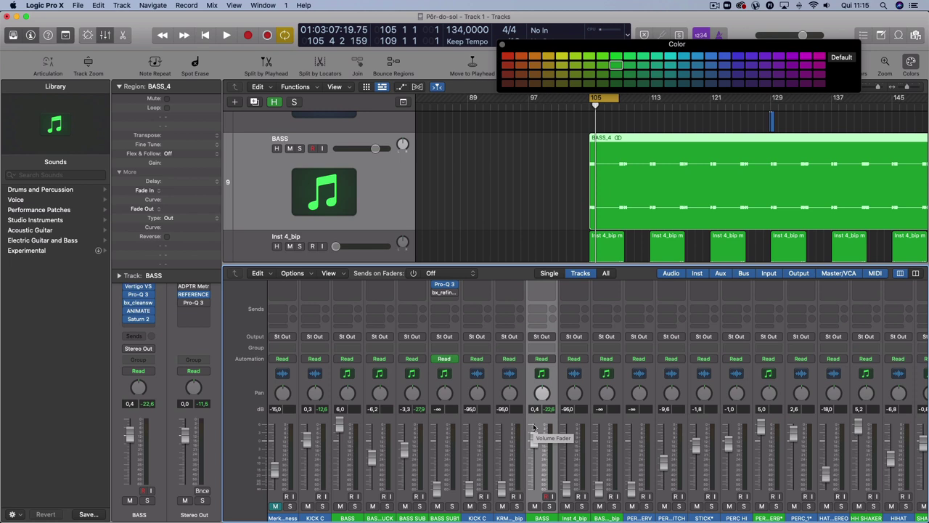
key(space)
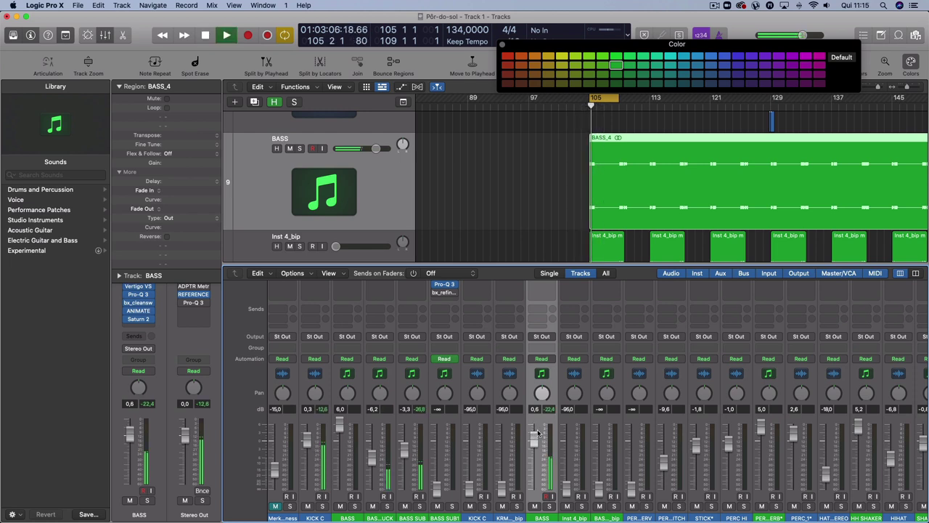
key(space)
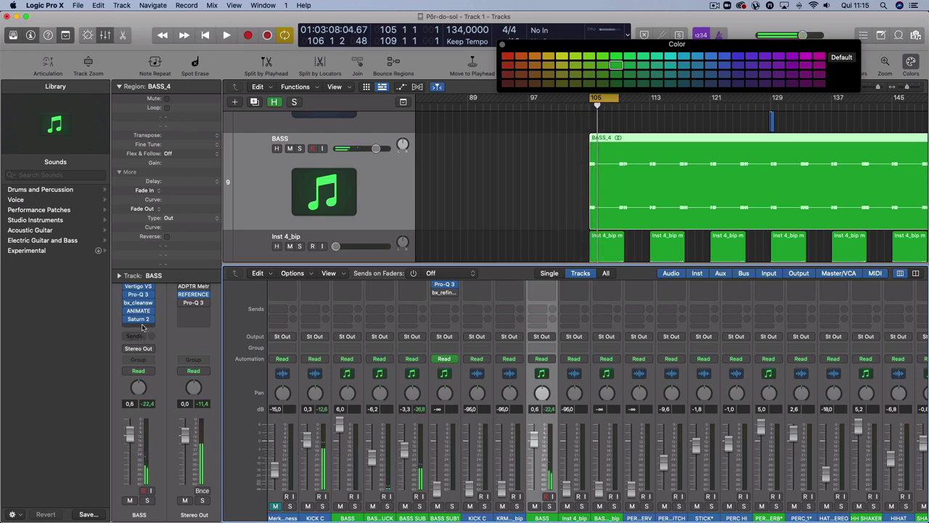
- Insert a Pro-Q 3 equalizer after Saturn 2 on the BASS track, and play the loop to view its spectrum
click(142, 327)
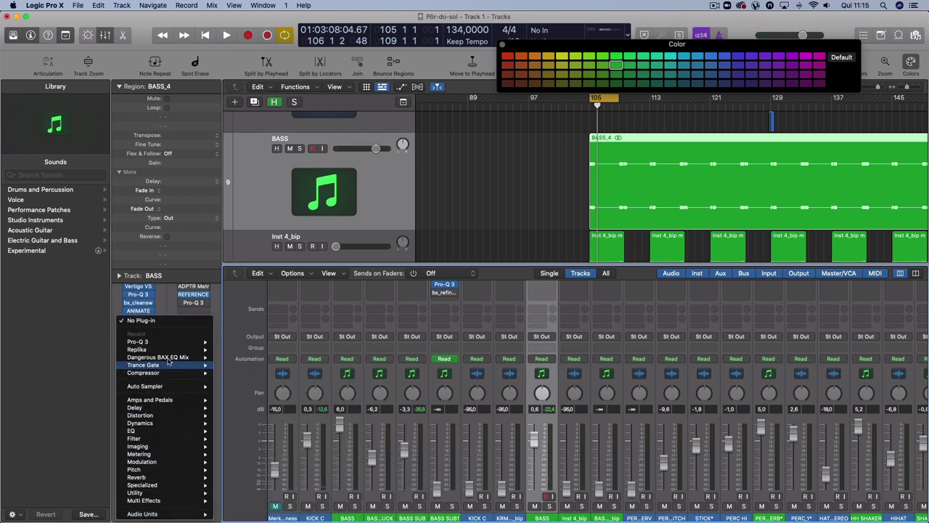
mouse_move(169, 344)
click(231, 343)
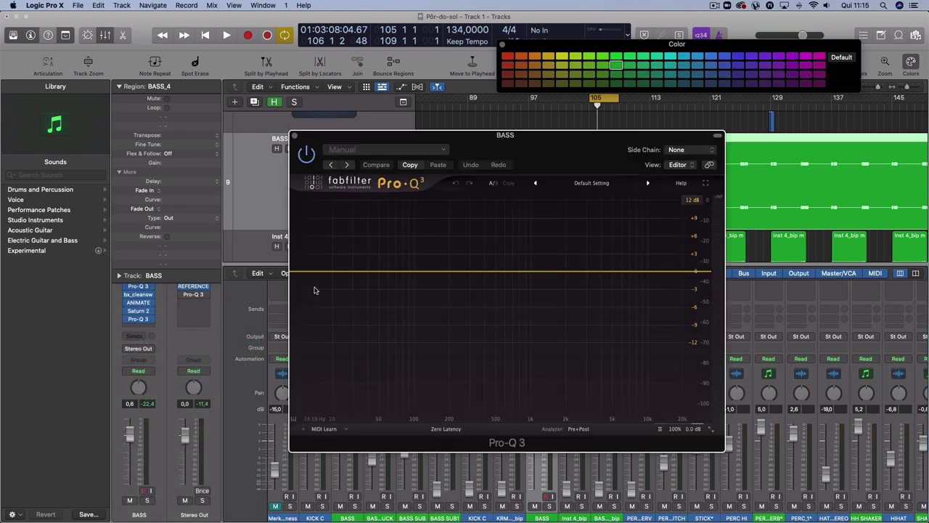
key(space)
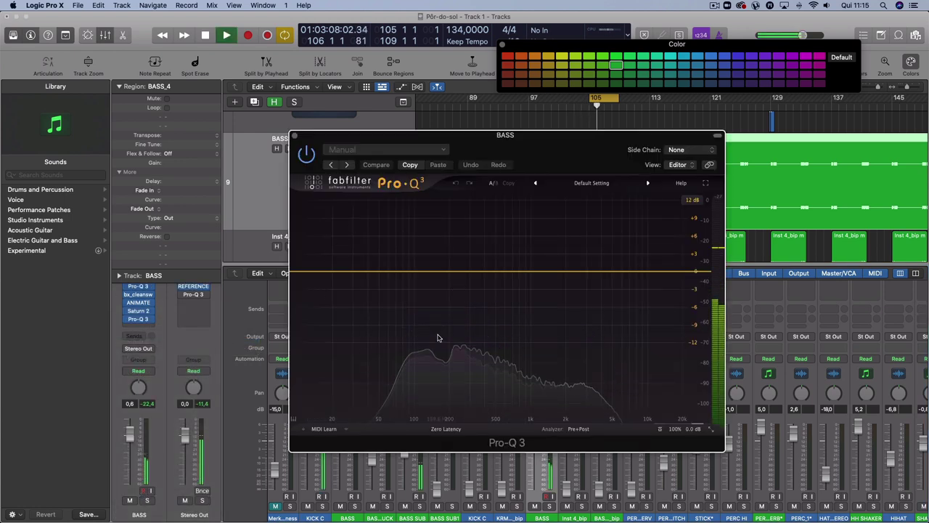
key(space)
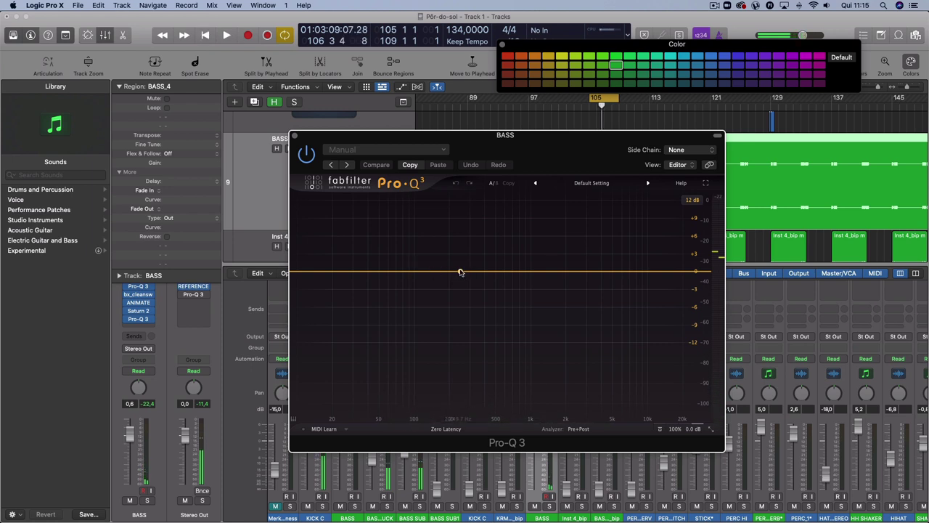
key(space)
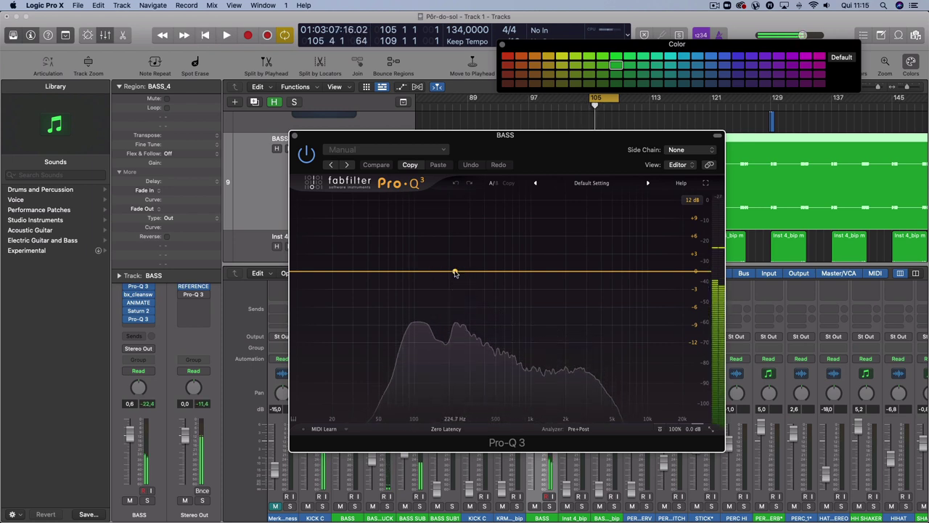
- Add Pro-Q 3 bell bands at 245 Hz (-0.08 dB), 1059.5 Hz (-1.79 dB) and a slight boost near 3 kHz, and close the equalizer
mouse_move(455, 273)
mouse_down()
mouse_move(455, 304)
mouse_move(459, 272)
mouse_up()
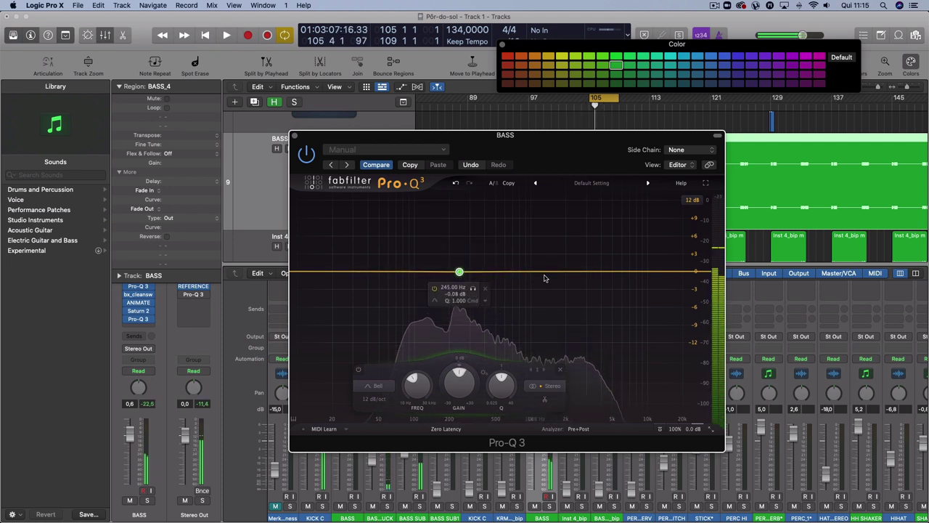
drag(585, 272, 587, 257)
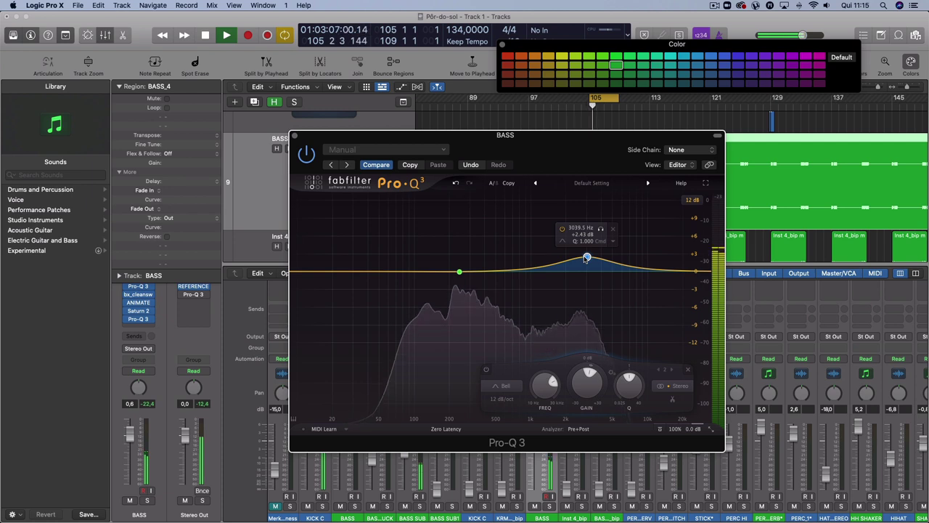
drag(528, 271, 533, 280)
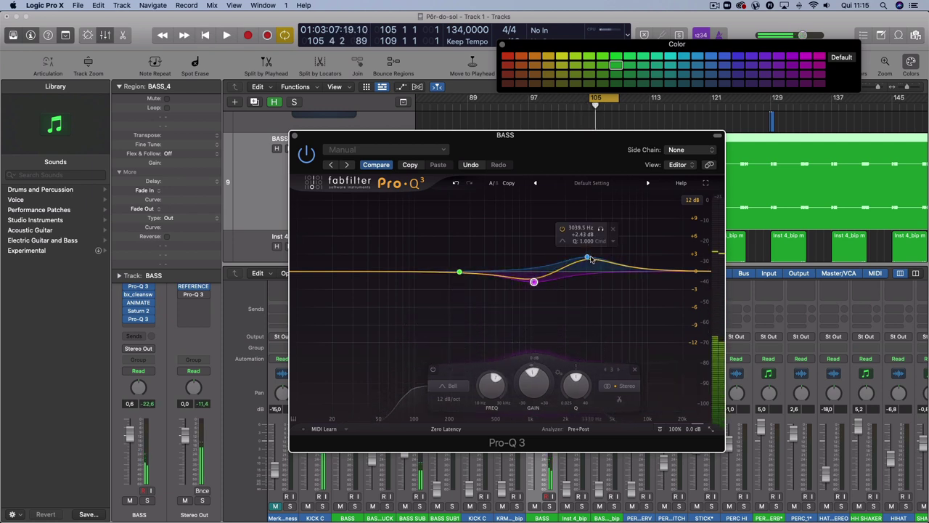
drag(587, 257, 589, 259)
key(space)
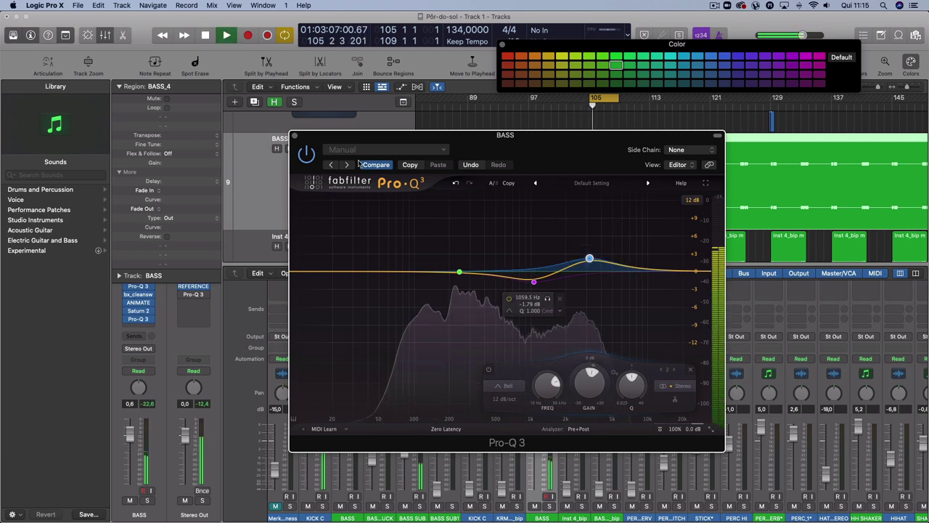
key(space)
key(super+w)
- Move the BASS track holding BASS_4 directly below BASS SUB, and colour its region and the Lead regions on BASS SUB red
scroll(485, 169, down, 3)
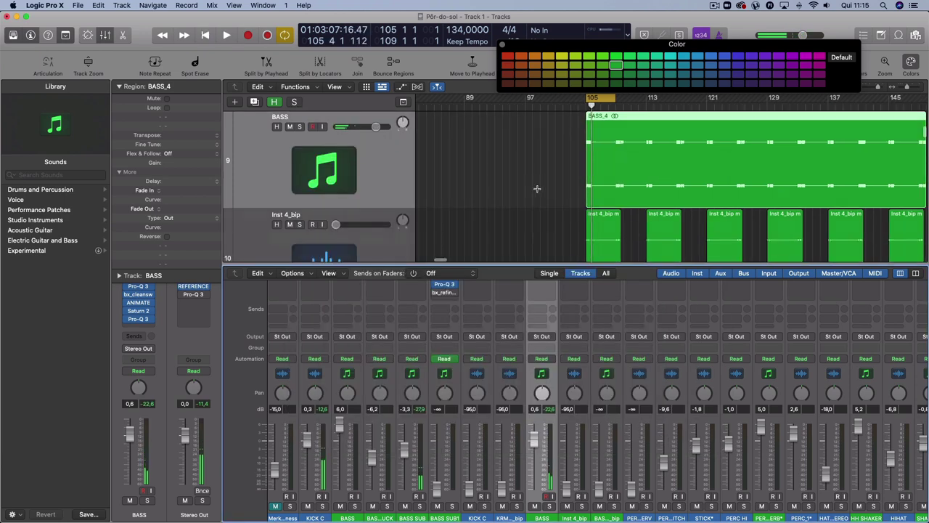
click(345, 204)
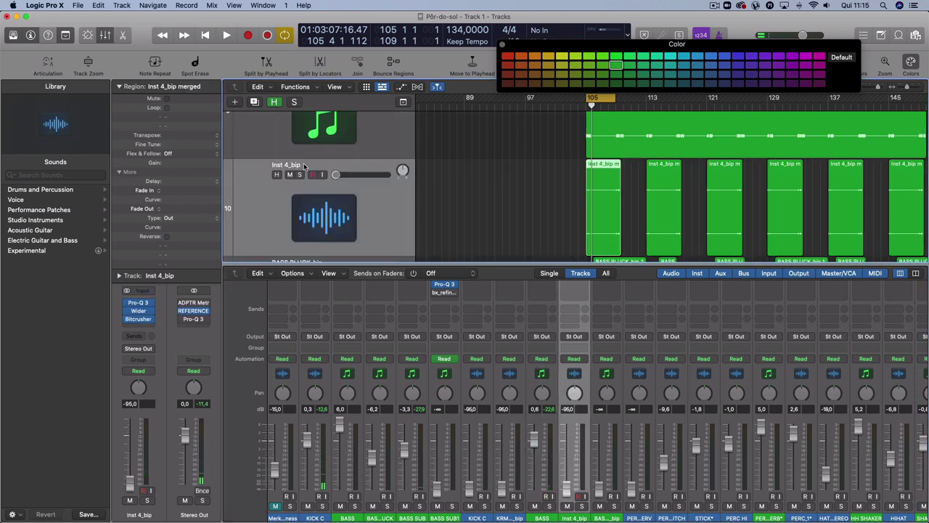
ctrl+alt+click(576, 157)
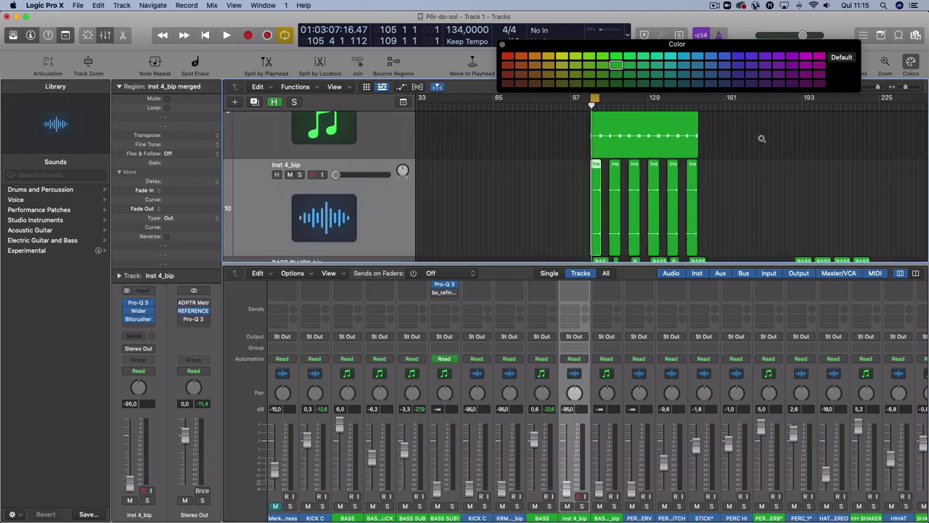
scroll(724, 208, up, 5)
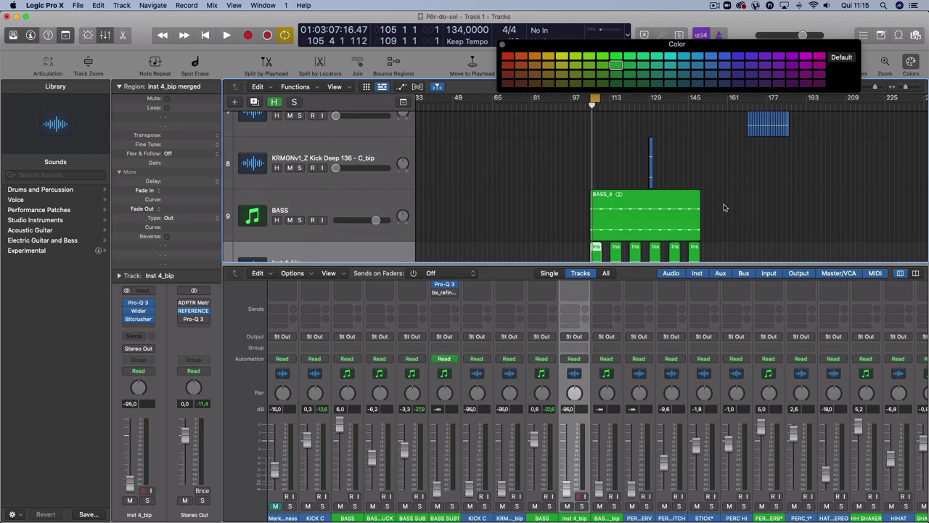
key(super+Up)
mouse_move(340, 196)
mouse_down()
mouse_move(348, 117)
mouse_move(344, 230)
mouse_move(347, 196)
mouse_up()
drag(776, 197, 499, 155)
click(509, 56)
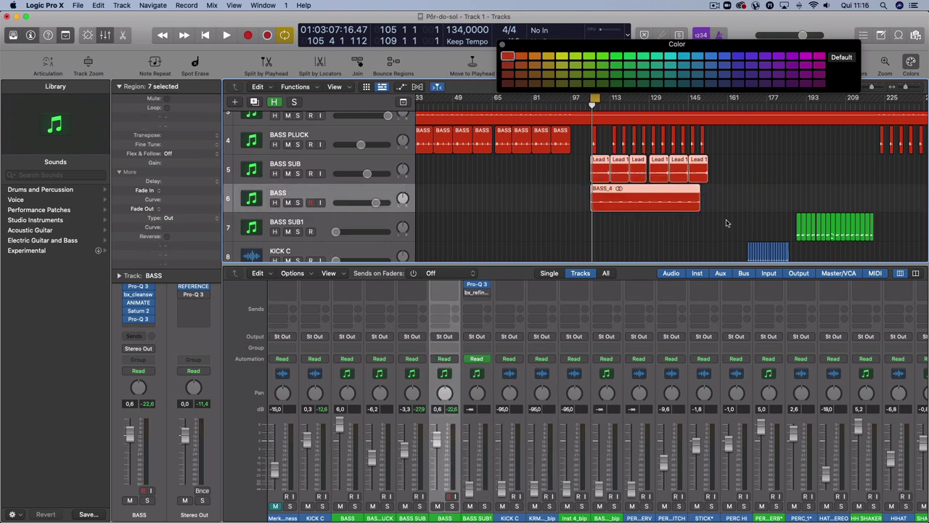
- Select the Inst 4_bip track and play the loop around its first region at bar 105
scroll(726, 222, down, 5)
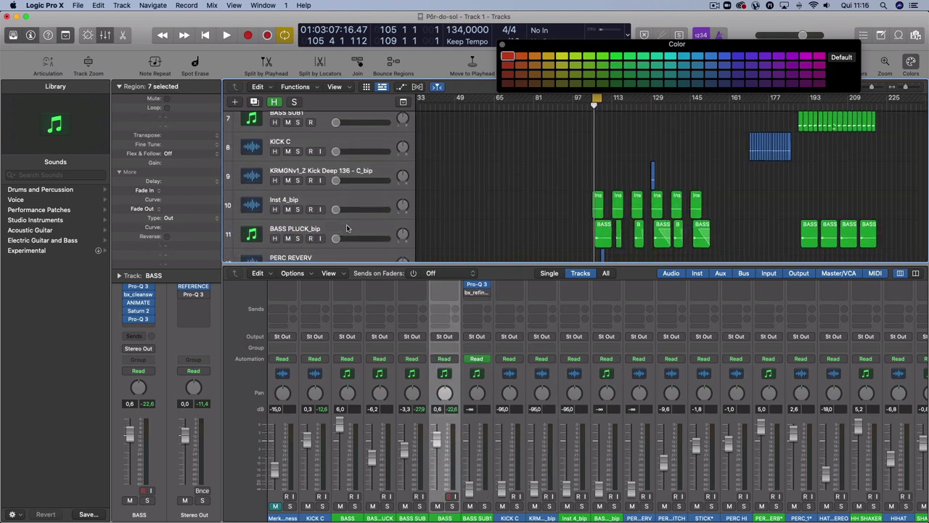
click(346, 226)
click(329, 199)
key(super+Right)
key(super+Right)
key(super+Right)
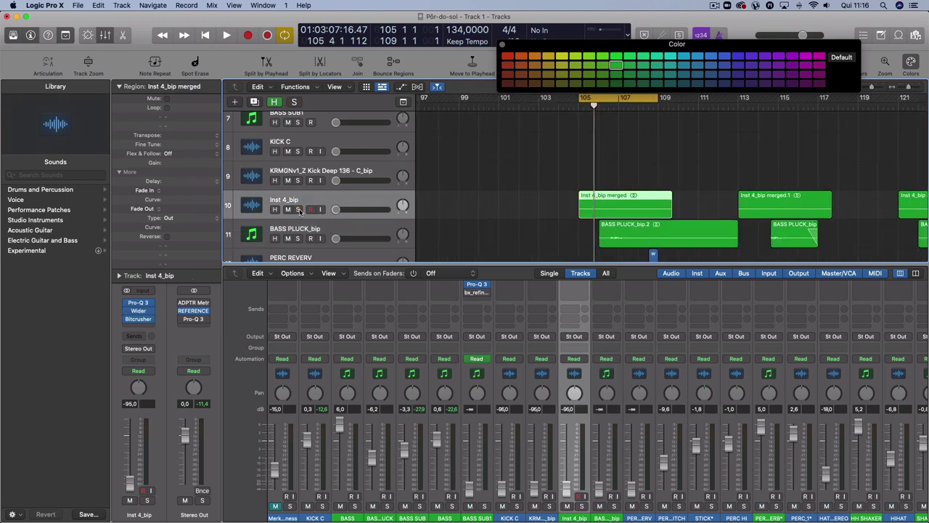
key(space)
key(super+Down)
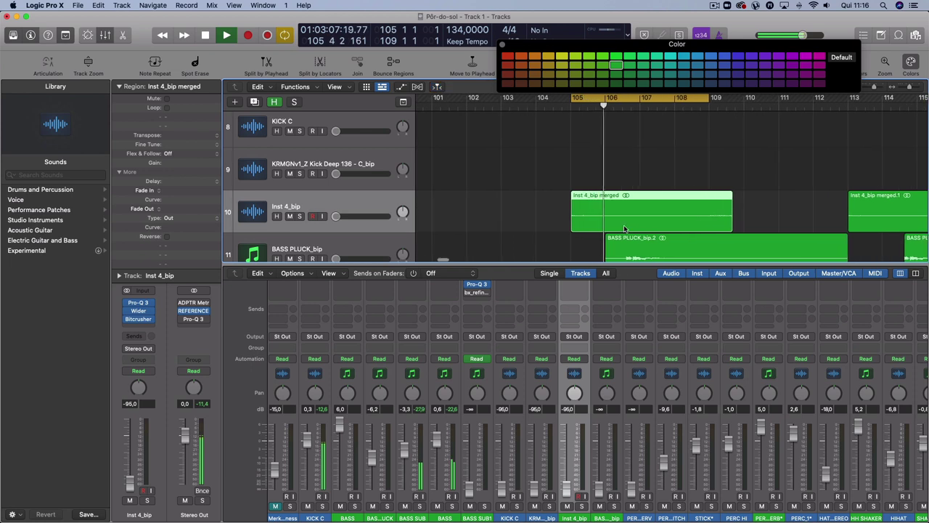
key(super+Down)
key(super+Right)
key(space)
- Raise the Inst 4_bip fader to 6.0 dB, reduce it to 2.0 dB, and audition the loop
drag(572, 485, 572, 392)
key(space)
key(space)
key(space)
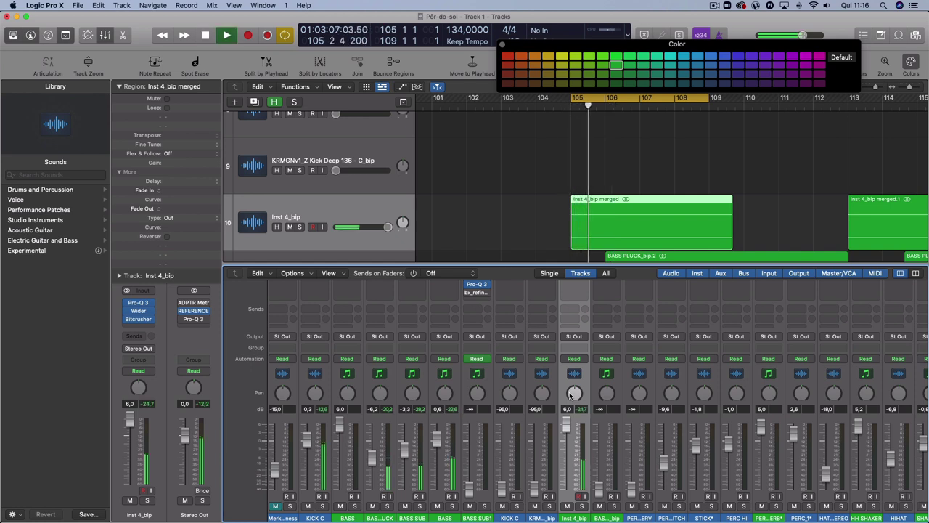
drag(566, 424, 566, 434)
key(space)
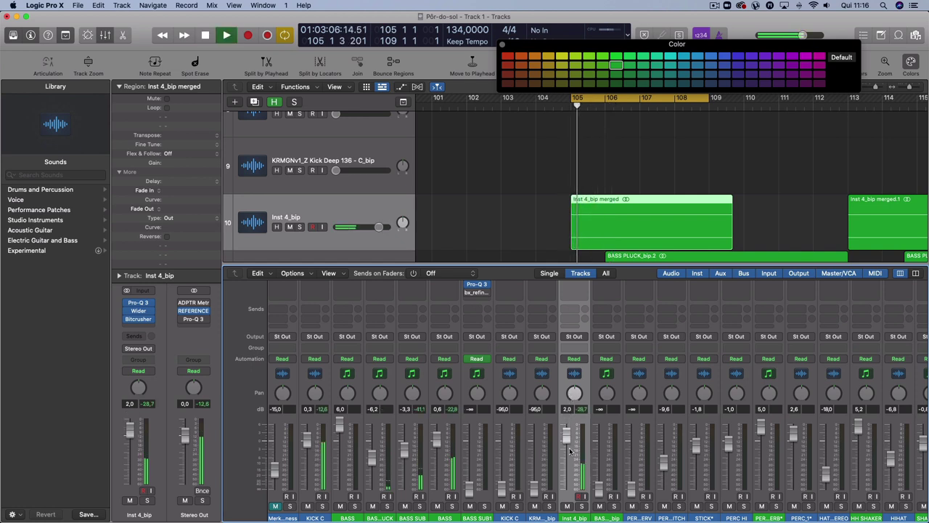
- Inspect the Inst 4_bip merged region's waveform and listen to the track soloed
key(space)
key(z)
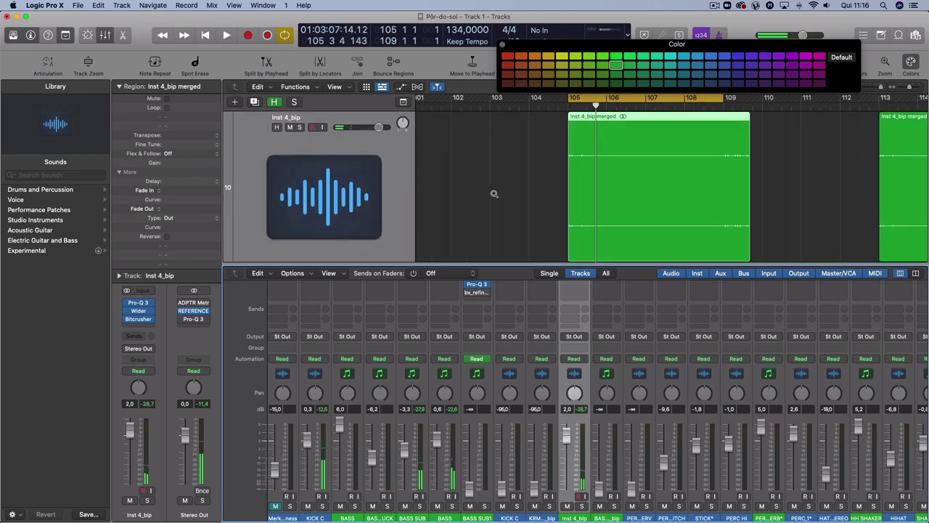
click(300, 128)
key(space)
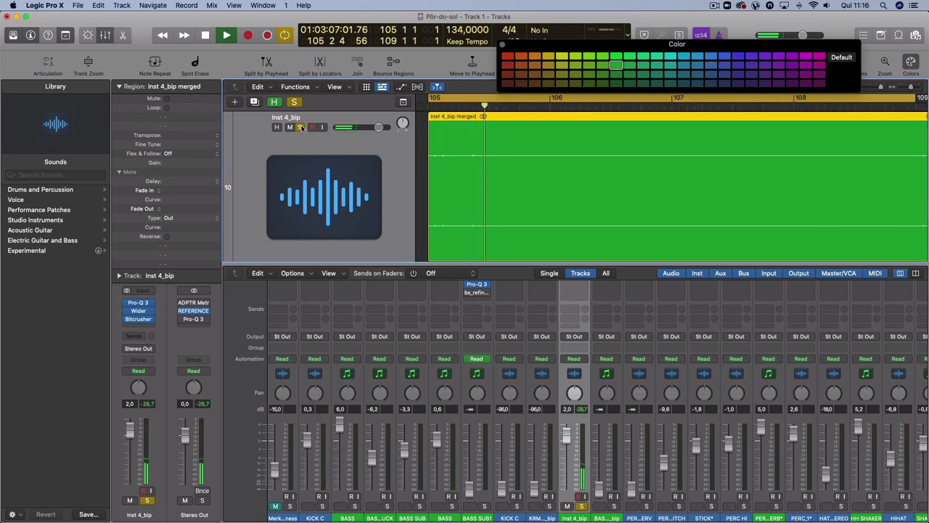
key(space)
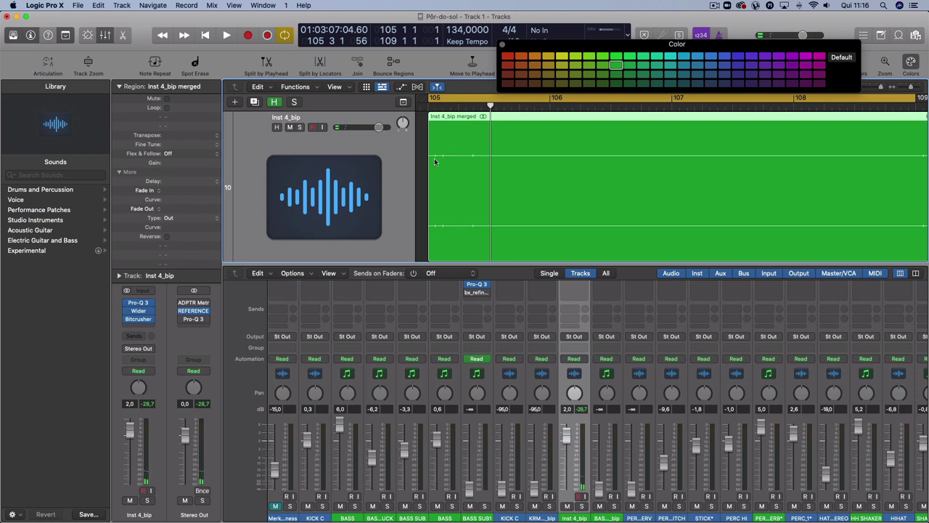
key(shift+space)
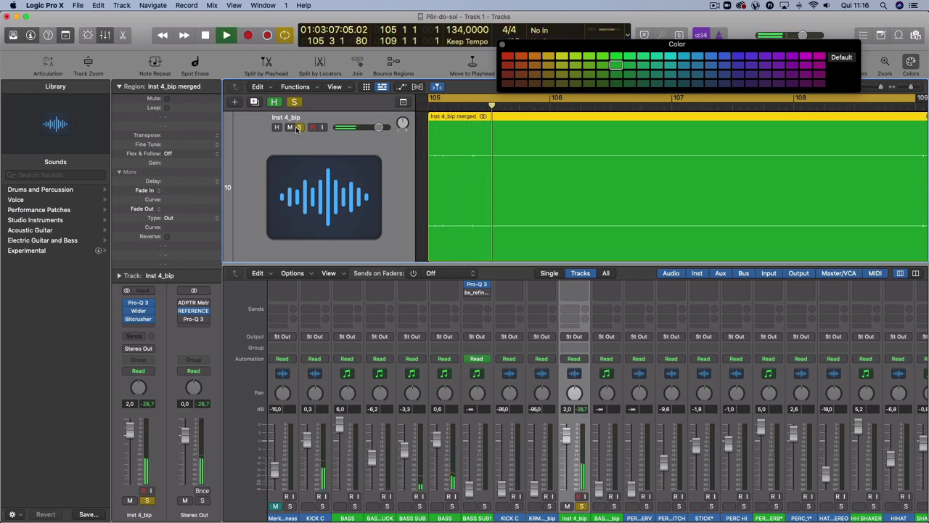
- Move the Inst 4_bip track directly below the BASS track holding BASS_4, and play the loop
key(z)
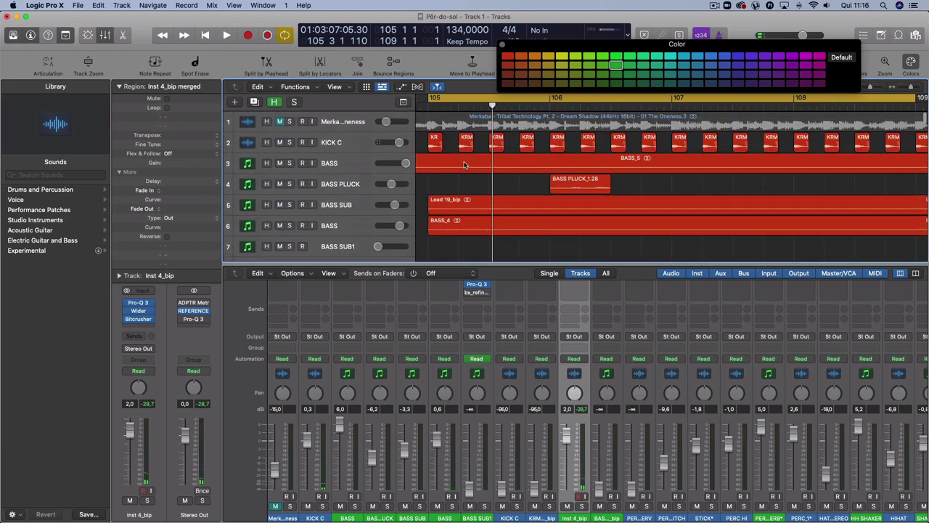
drag(349, 257, 405, 184)
key(space)
key(space)
key(space)
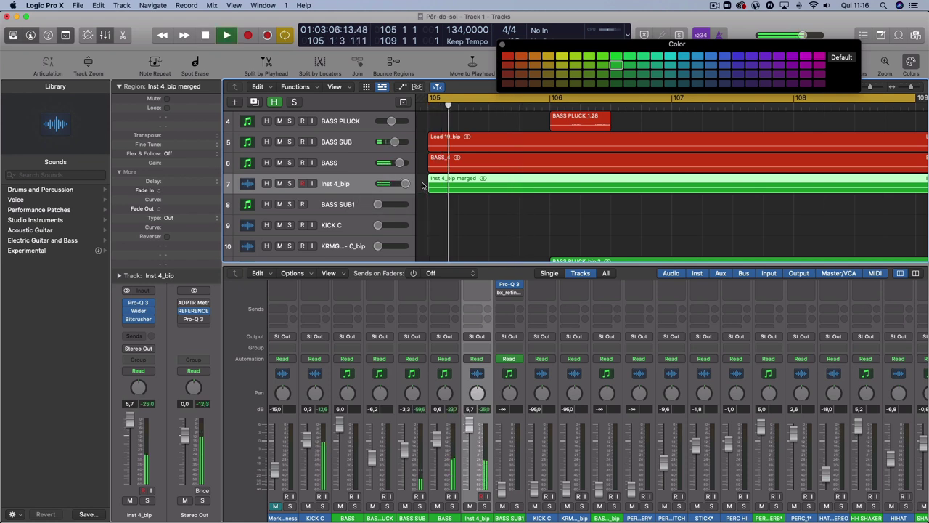
- Try the Inst 4_bip fader at 5.3 dB, set it to 2.9 dB, and audition the loop repeatedly
drag(470, 425, 475, 398)
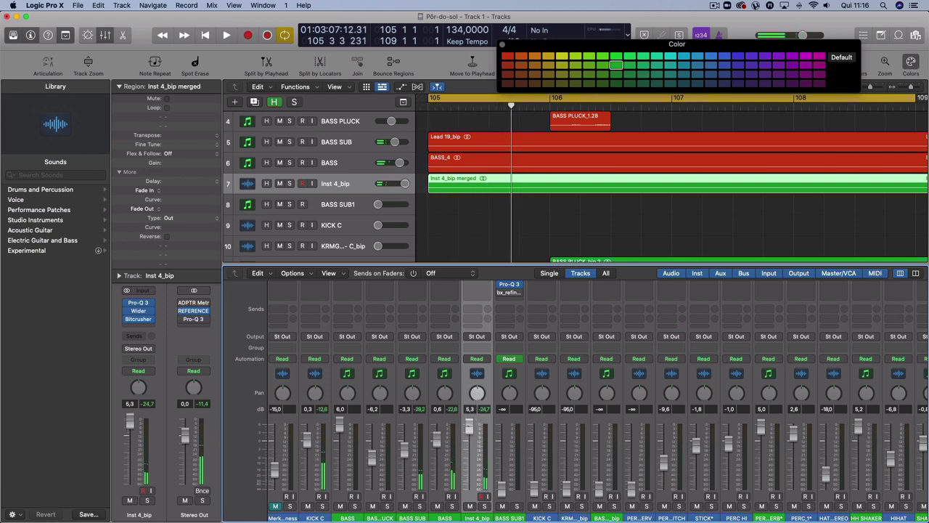
drag(471, 430, 468, 436)
key(space)
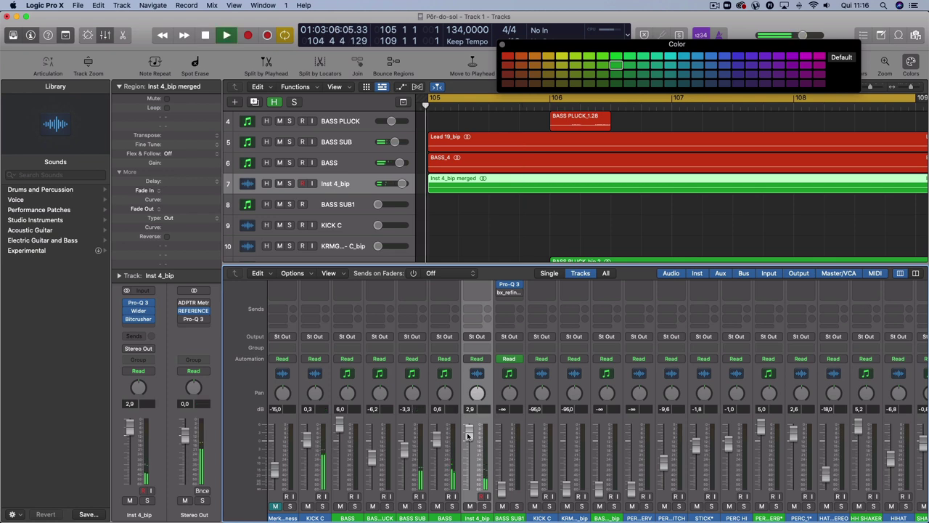
key(space)
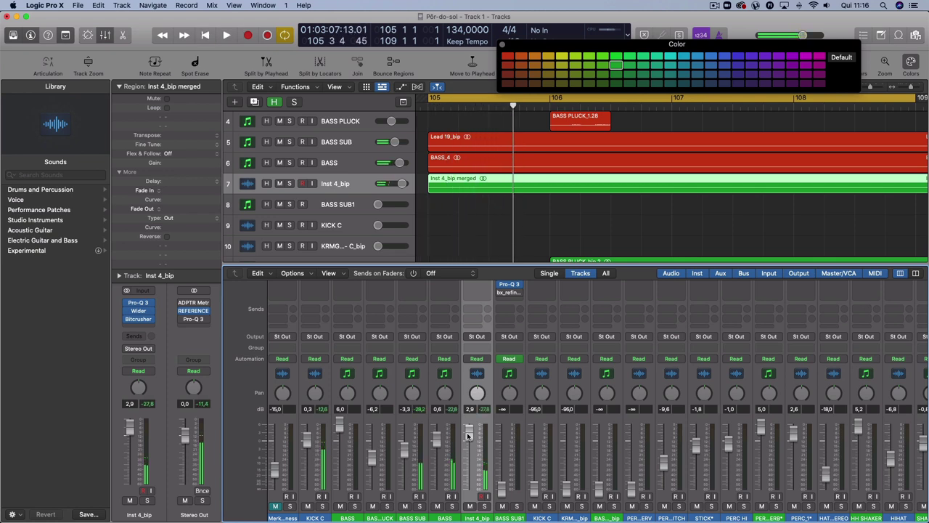
key(Return)
key(space)
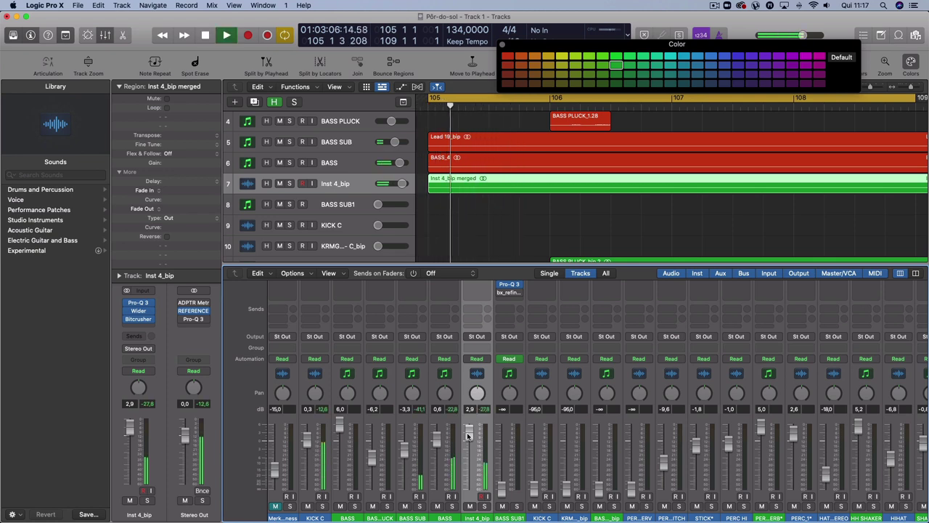
key(space)
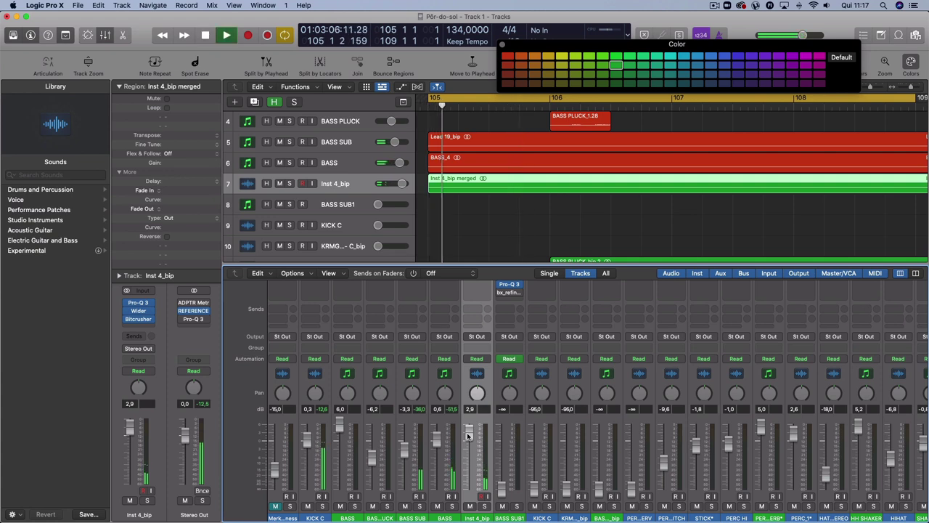
key(space)
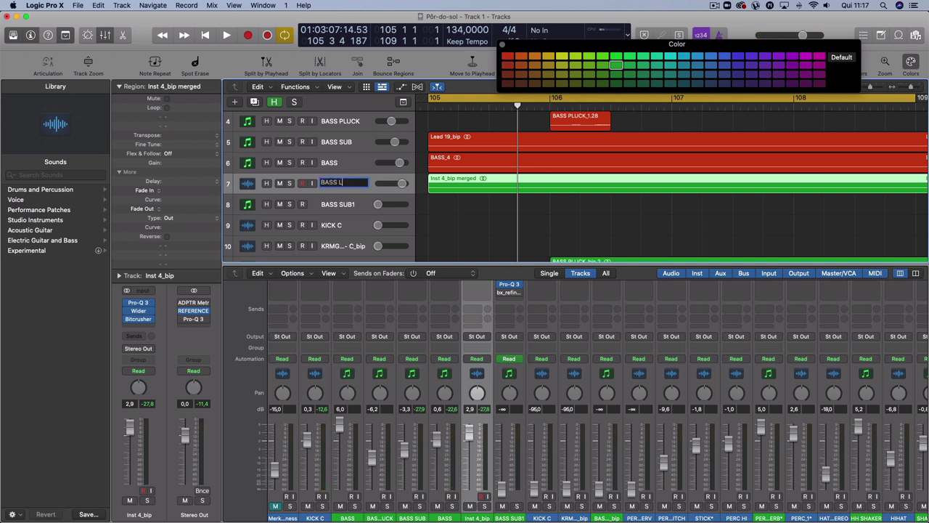
- Rename the Inst 4_bip track as BASS LAYER and play the loop again
text(R)
key(Return)
key(space)
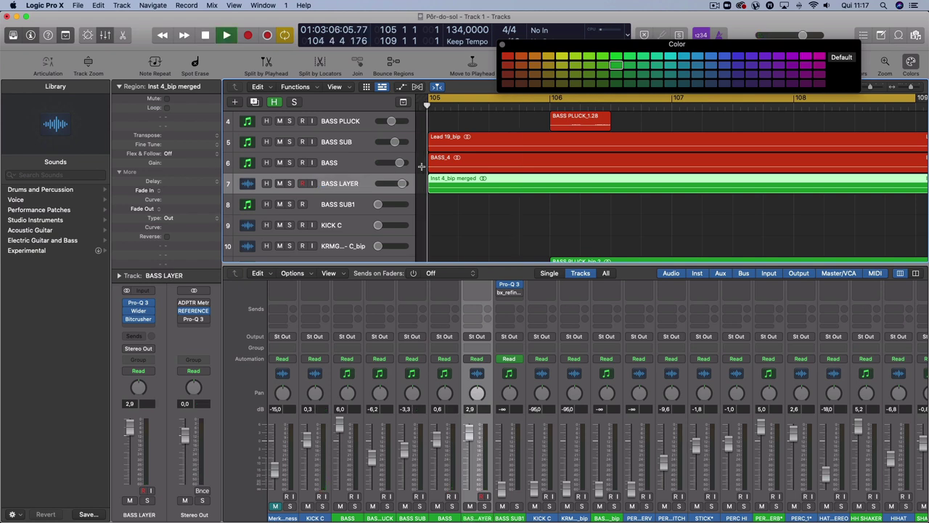
key(space)
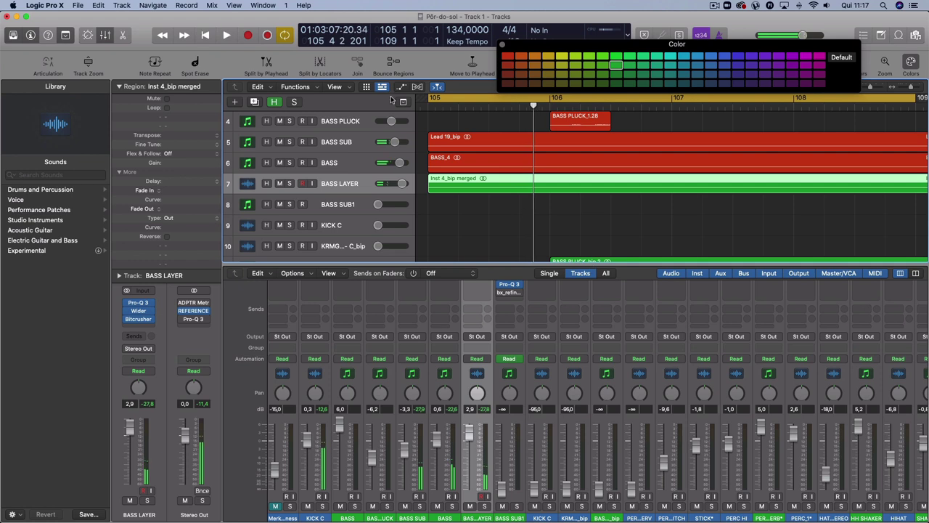
- Colour all Inst 4_bip regions on the BASS LAYER track red, matching the other bass regions
scroll(758, 172, down, 5)
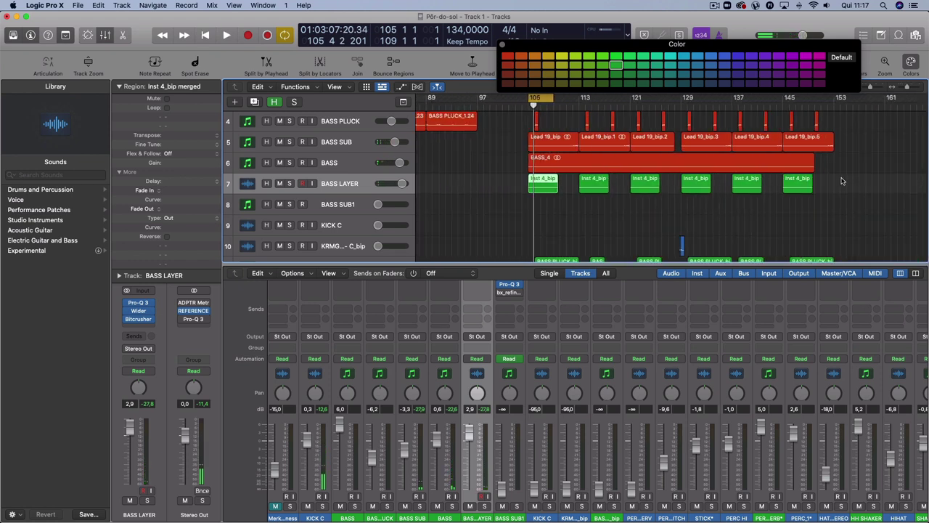
drag(842, 181, 522, 163)
click(508, 56)
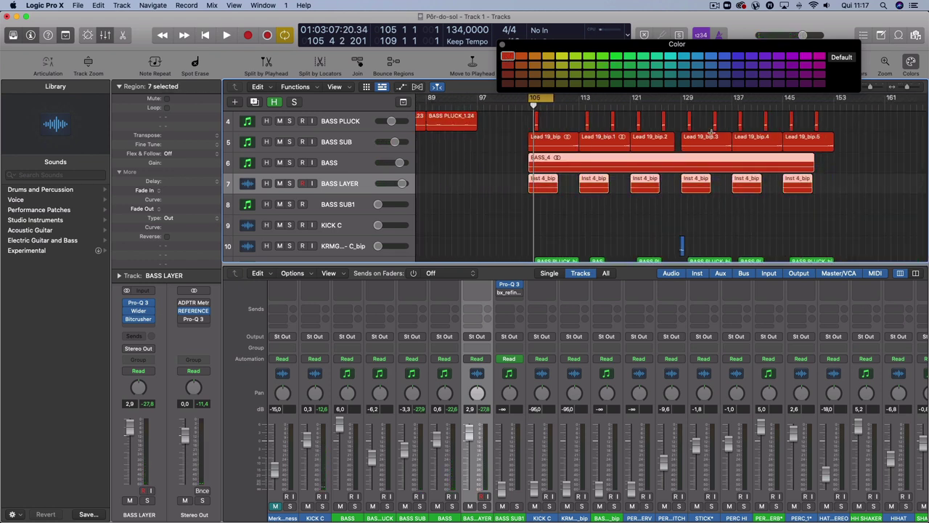
- Select the BASS PLUCK_bip track and set its fader to -1.6 dB while auditioning the loop
key(space)
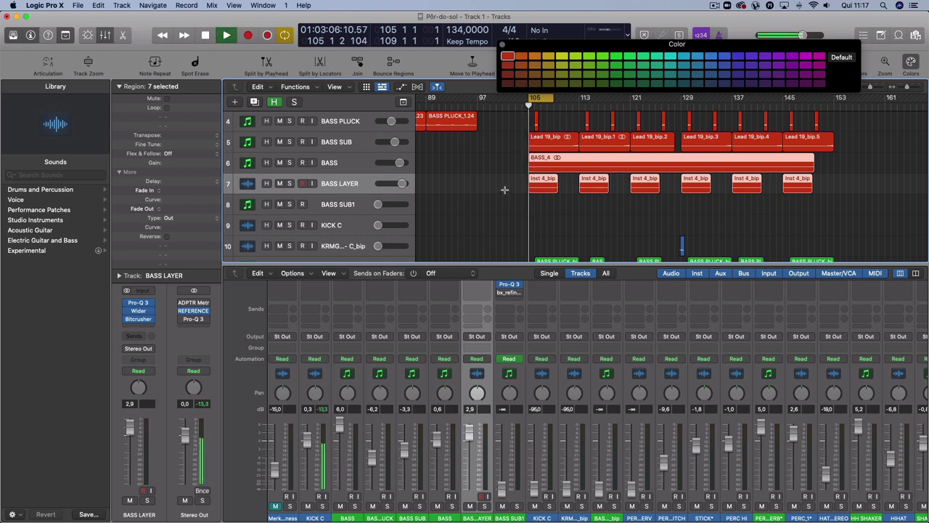
scroll(435, 181, down, 5)
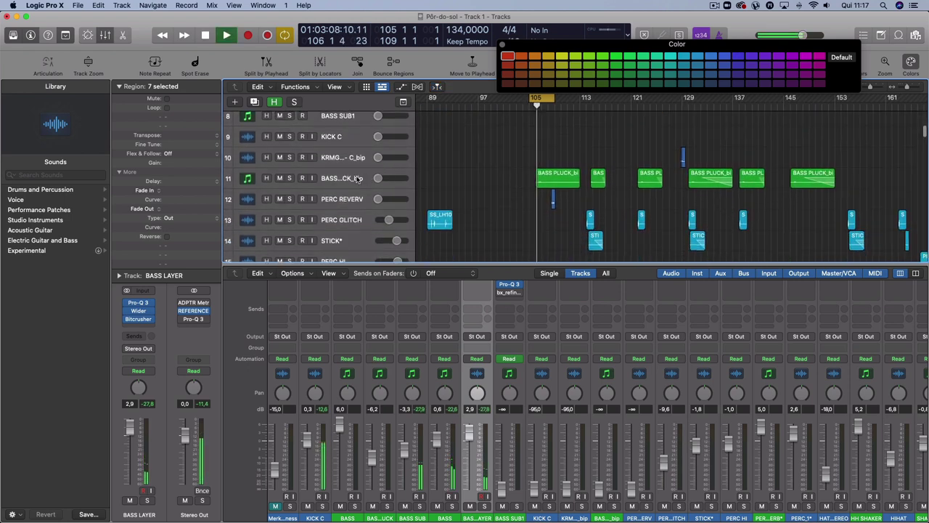
key(space)
click(363, 178)
key(super+Right)
key(super+Right)
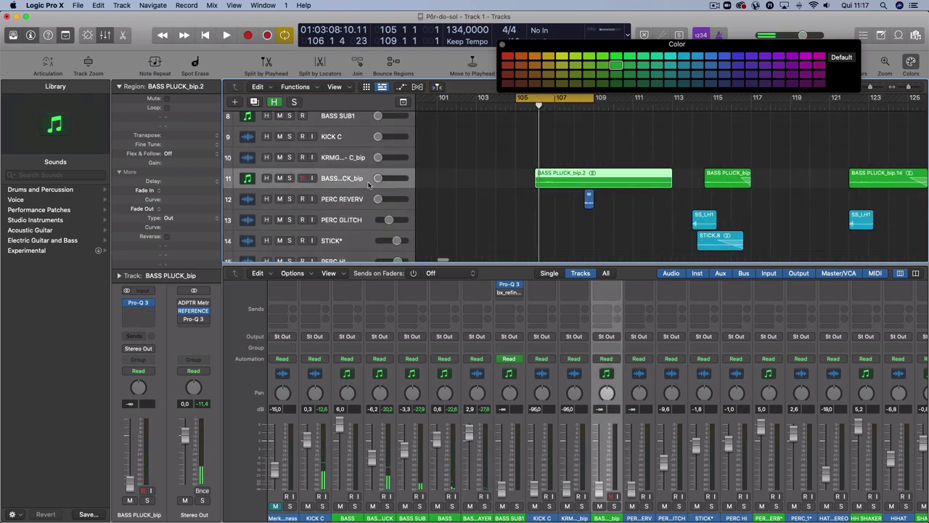
key(space)
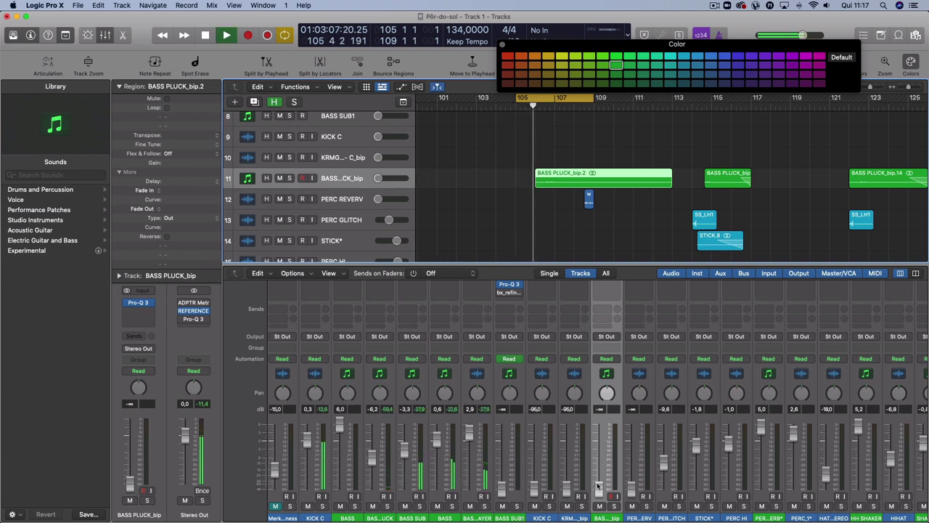
drag(599, 485, 601, 449)
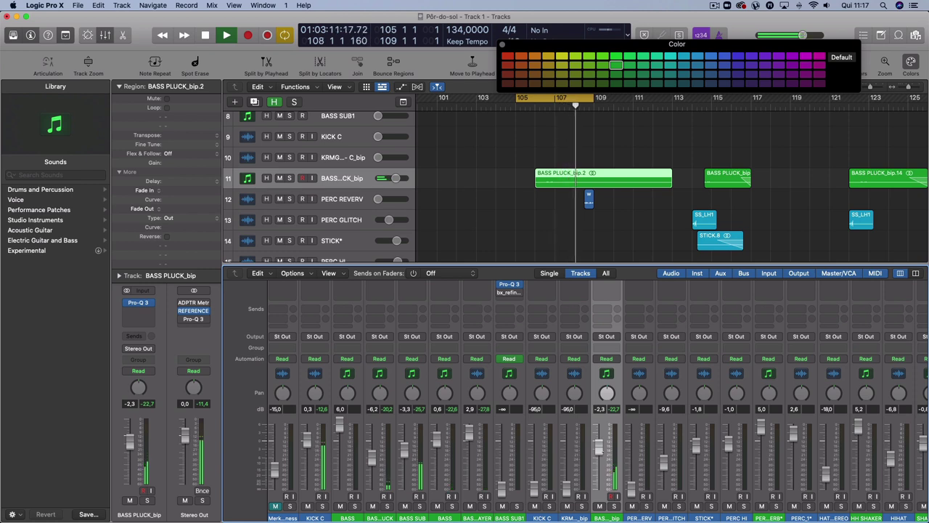
key(space)
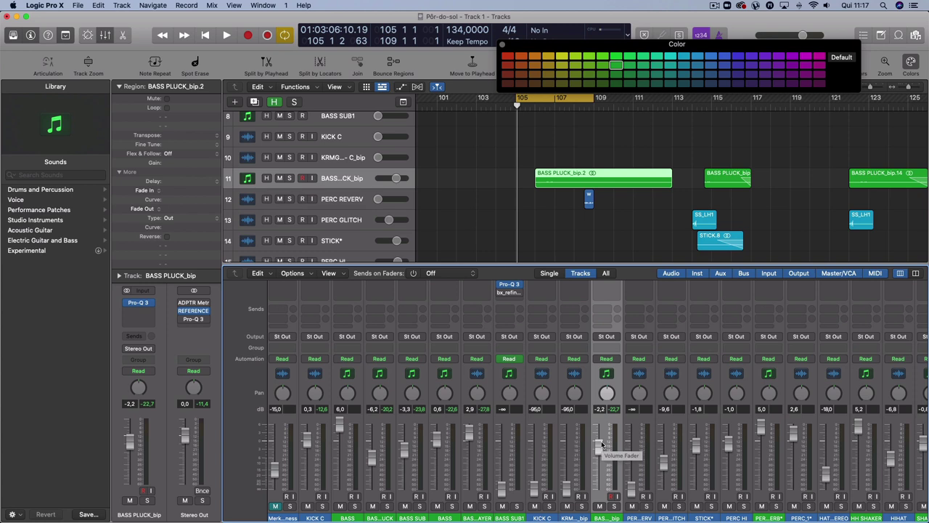
key(space)
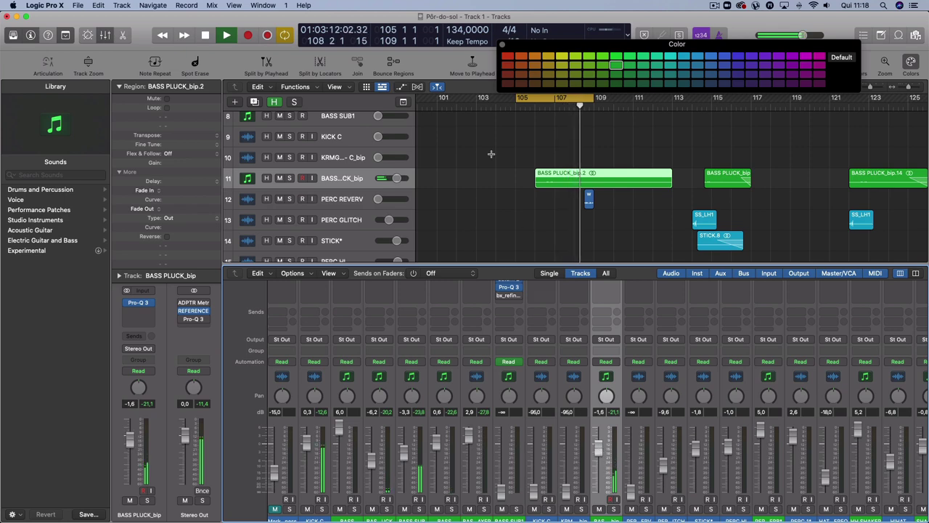
- Zoom out to the arrangement and set the cycle range from bar 33 to bar 49
ctrl+alt+click(620, 191)
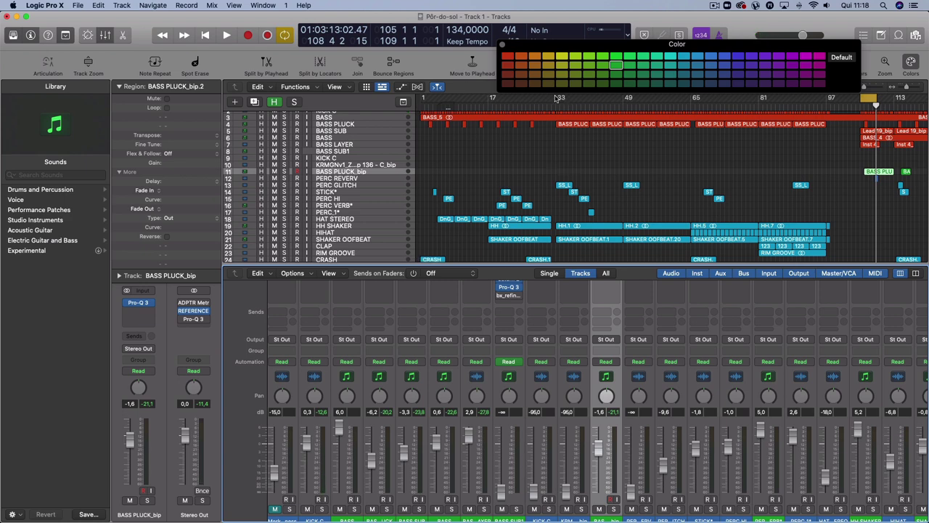
drag(556, 98, 614, 115)
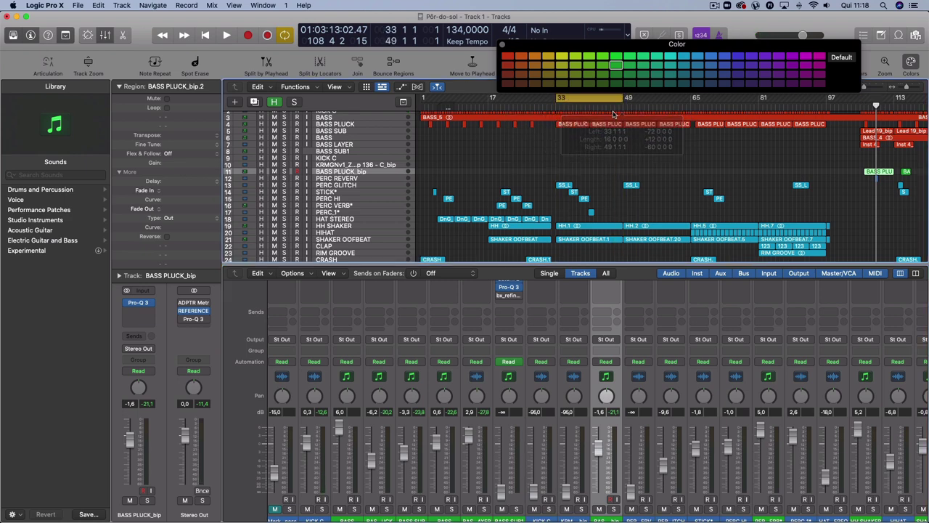
- Look through the arrangement's track list and regions, from the bass and percussion tracks down to the effects
scroll(633, 130, down, 10)
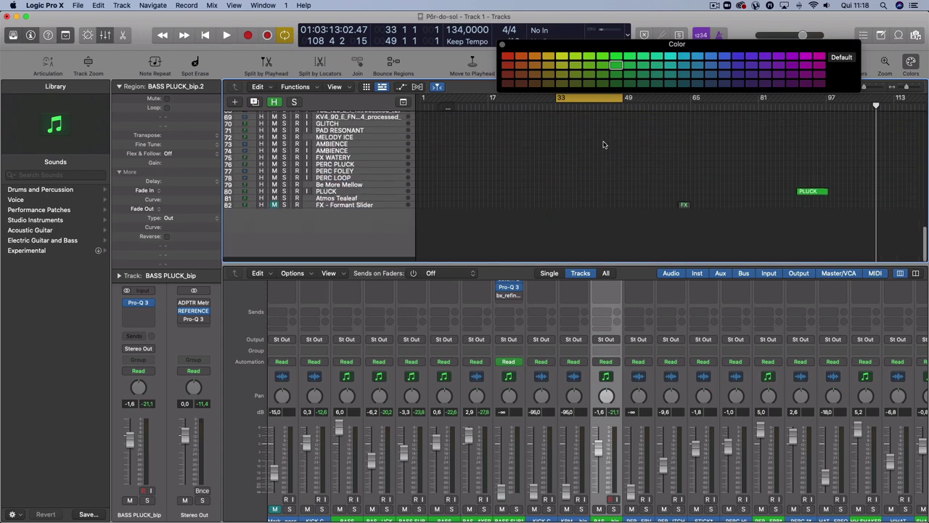
scroll(607, 144, up, 12)
scroll(607, 144, down, 10)
scroll(606, 141, up, 11)
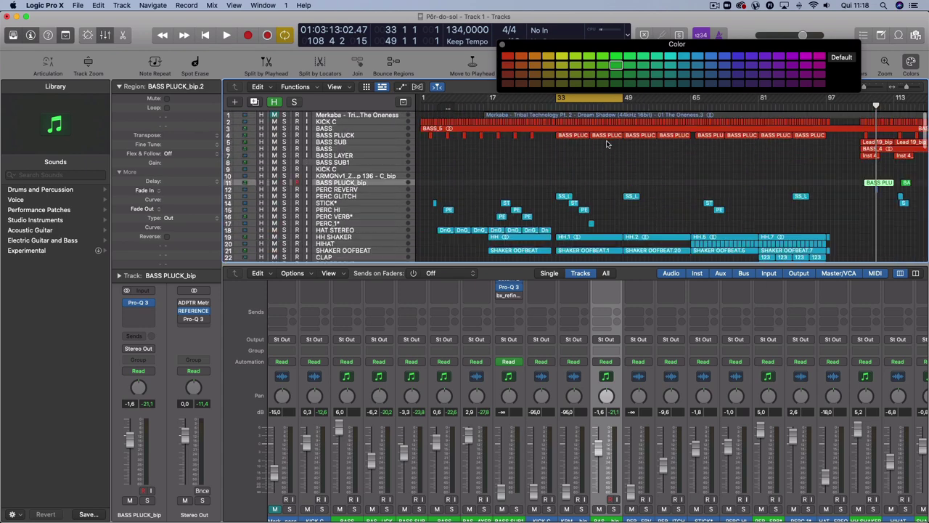
scroll(610, 131, down, 1)
scroll(617, 140, down, 5)
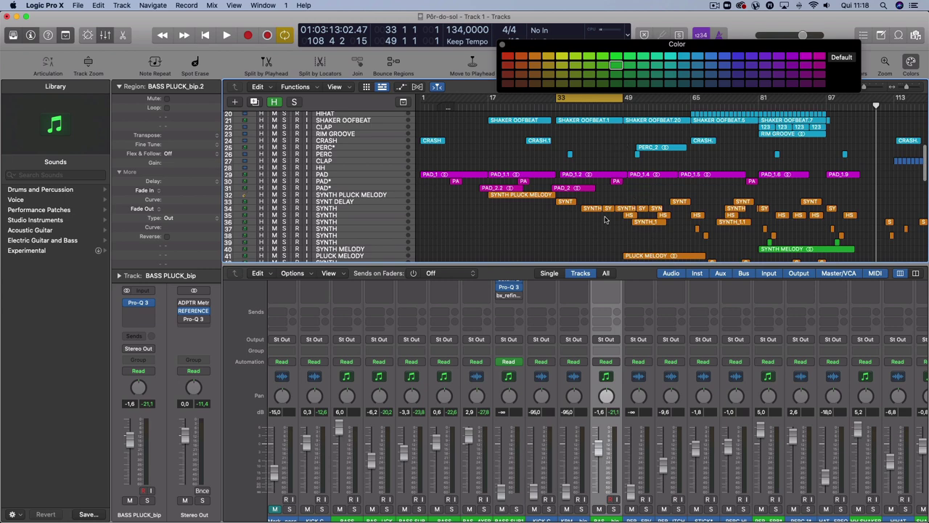
scroll(607, 142, up, 5)
scroll(601, 167, down, 2)
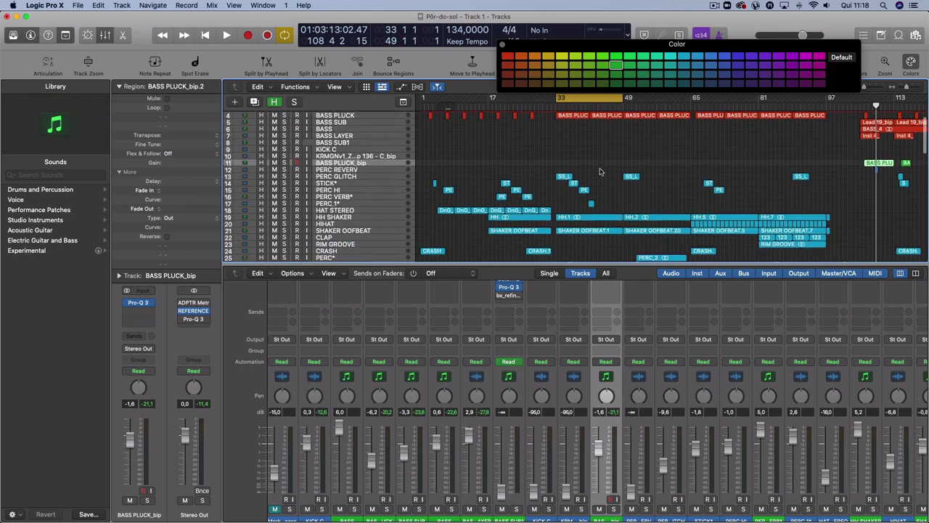
scroll(601, 169, down, 3)
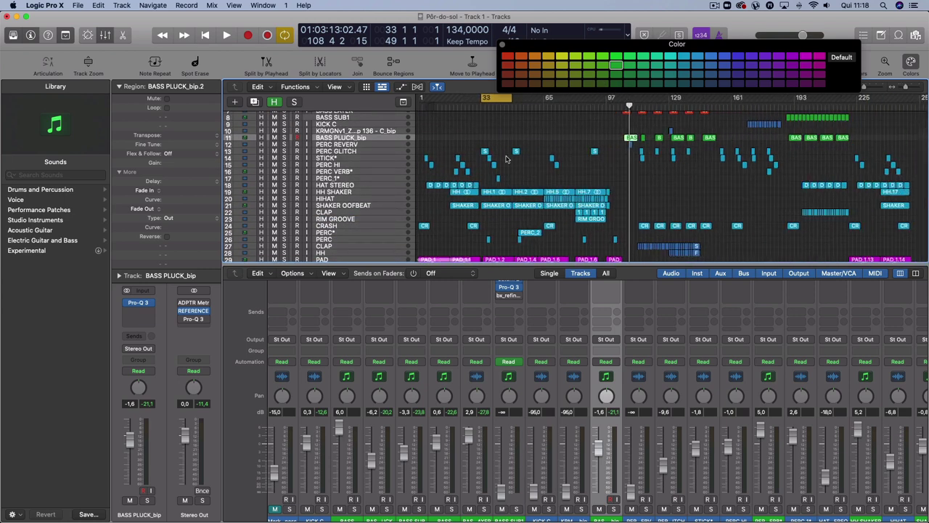
- Look through the lower part of the arrangement, from the percussion and pads down to the ambience, vocal and melody tracks
scroll(494, 217, down, 3)
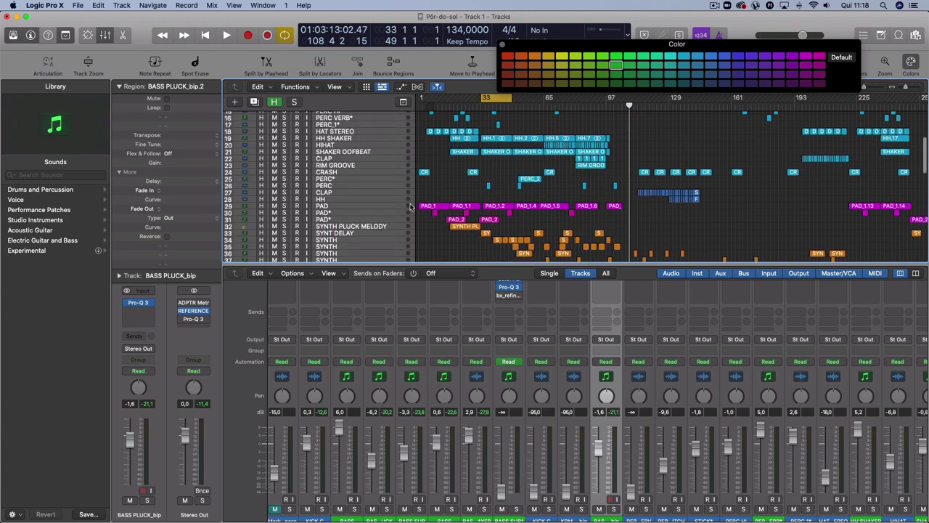
scroll(511, 191, down, 2)
scroll(574, 170, down, 5)
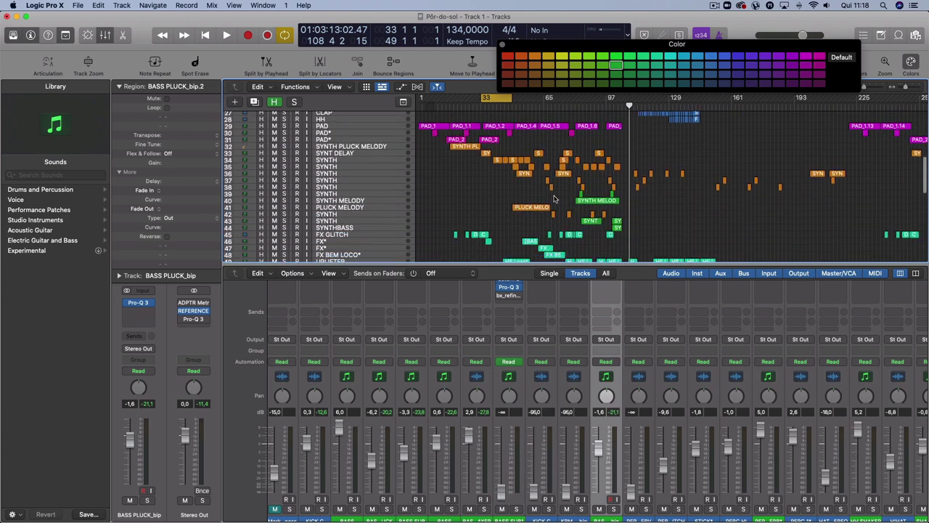
scroll(603, 189, down, 9)
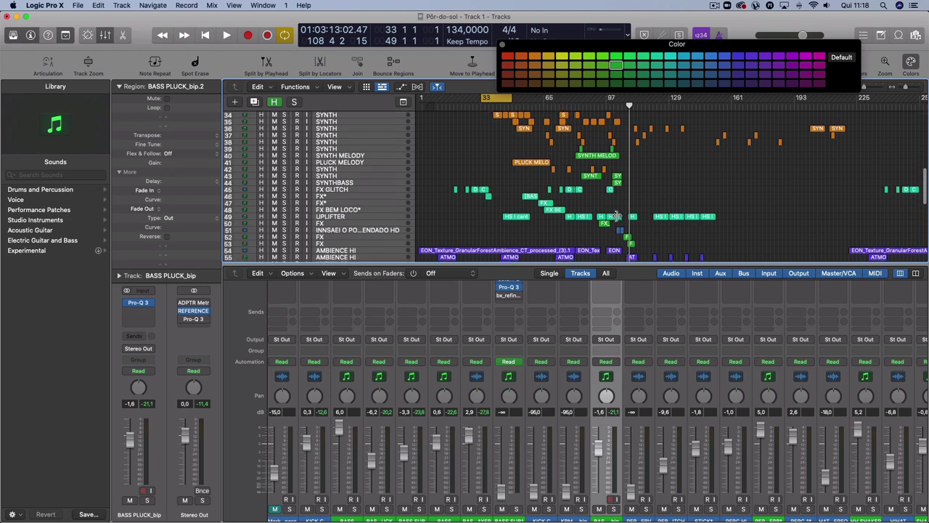
scroll(618, 213, up, 7)
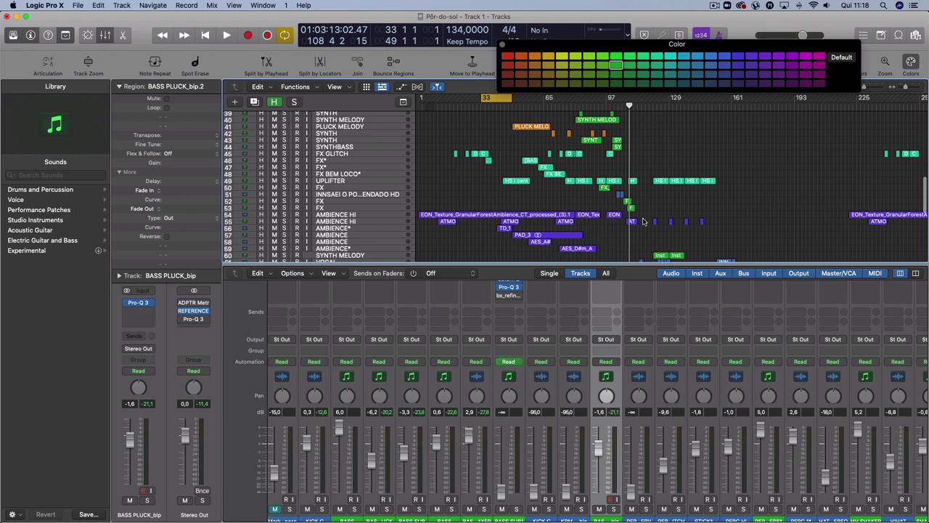
scroll(683, 258, down, 5)
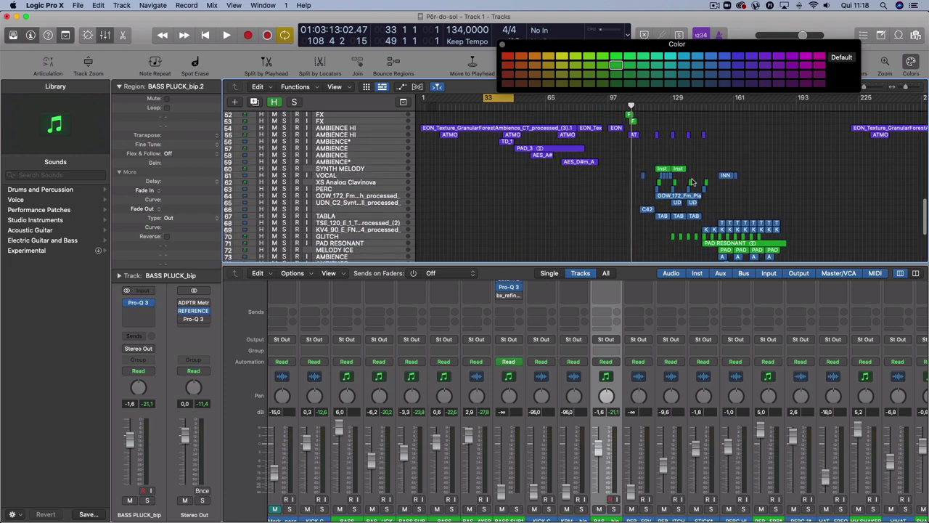
scroll(490, 187, up, 18)
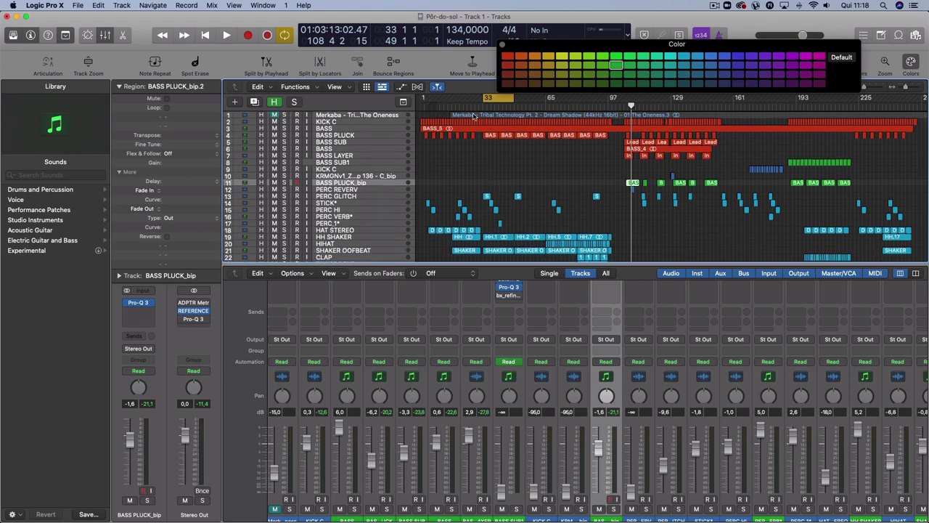
- Move the cycle range to bars 65–81 and play the loop while checking which tracks sound in it
drag(509, 96, 563, 95)
key(space)
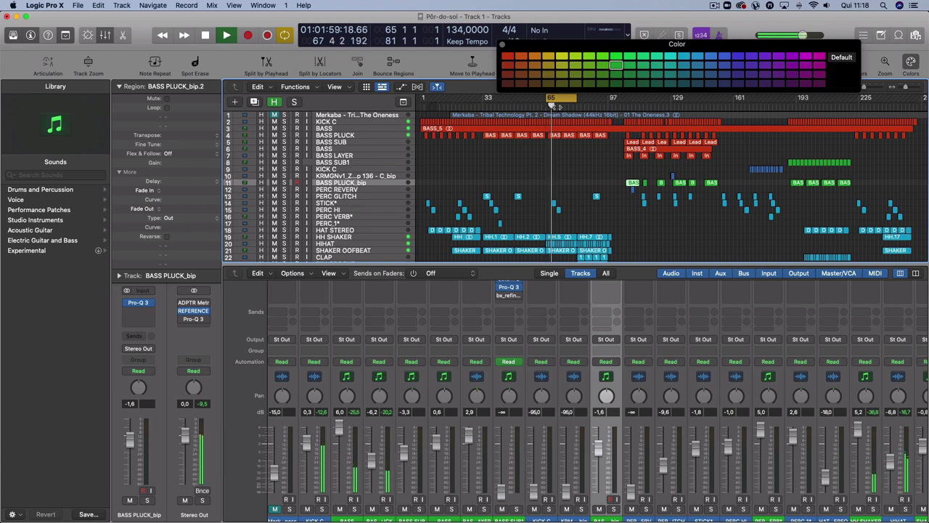
scroll(639, 182, down, 10)
scroll(646, 187, up, 10)
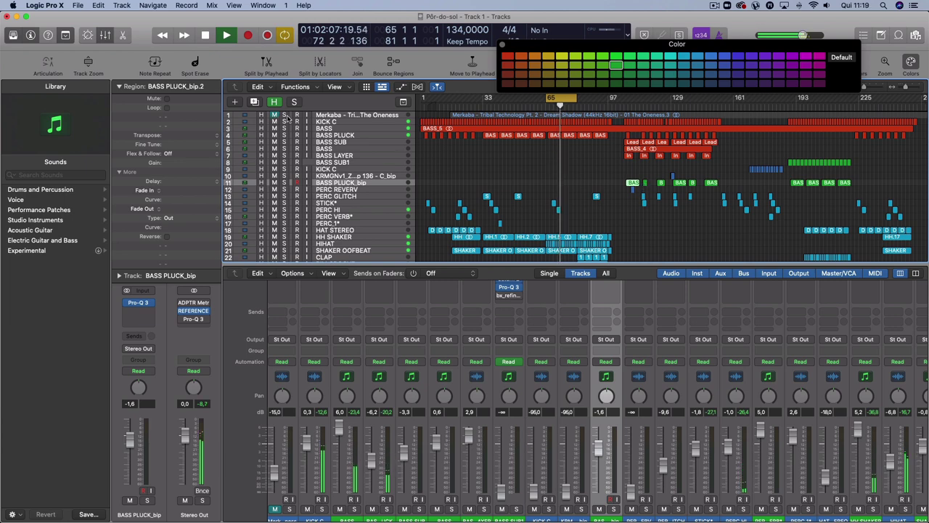
- In the Stereo Out's REFERENCE plug-in, switch to the reference and set its loop to a shorter, earlier section of the Merkaba track
click(193, 311)
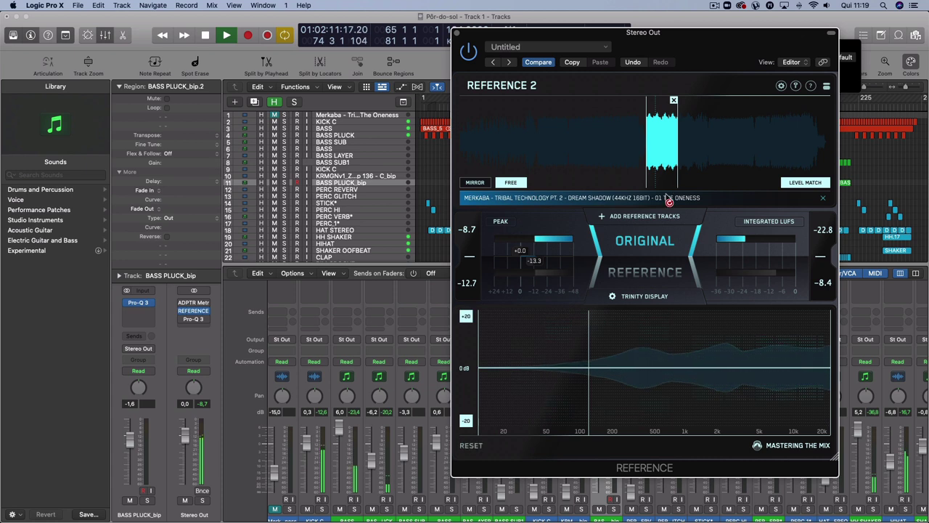
click(640, 272)
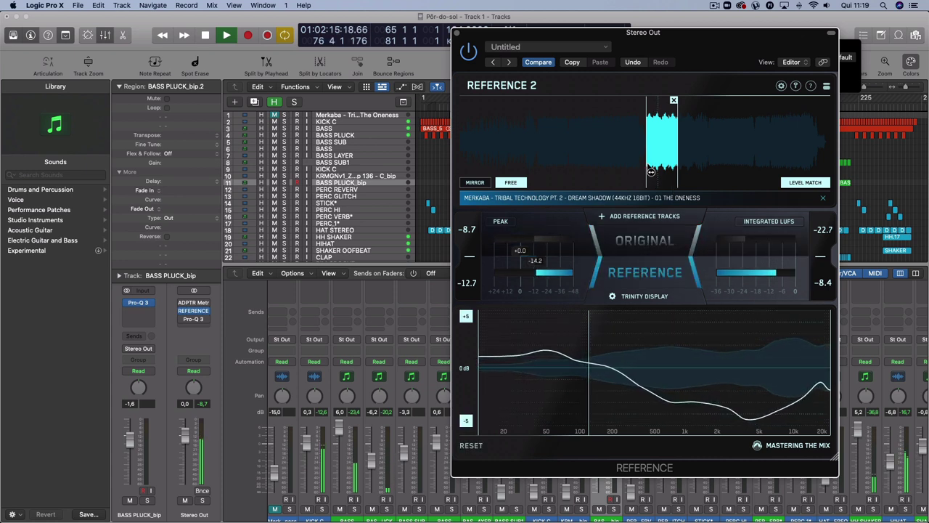
key(space)
drag(651, 171, 594, 172)
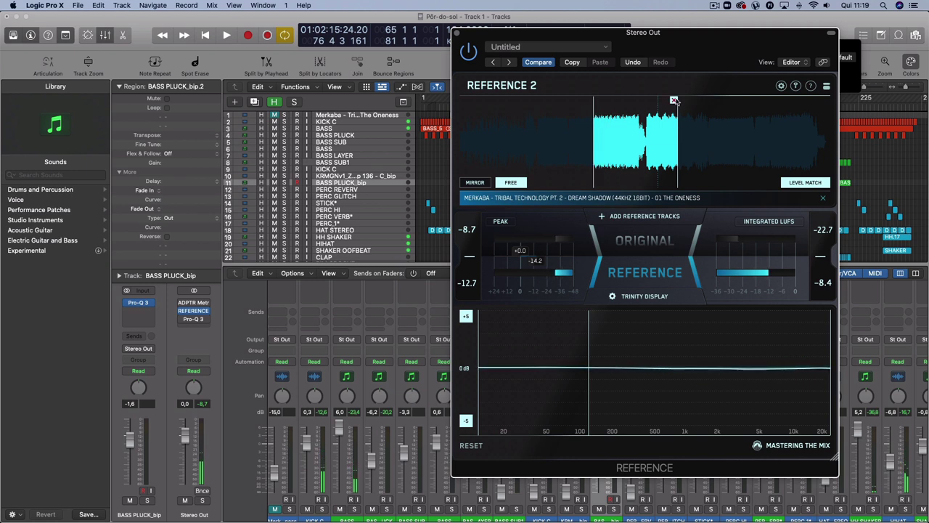
drag(674, 100, 632, 138)
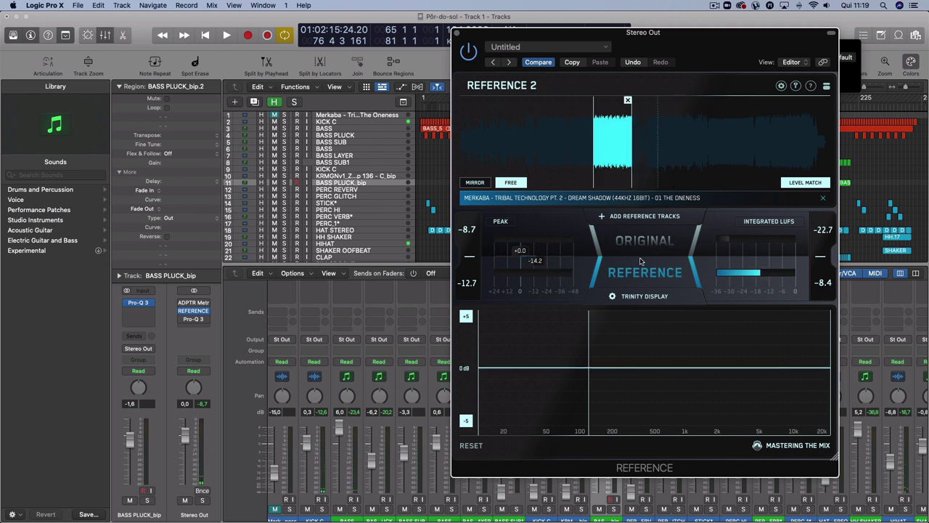
key(space)
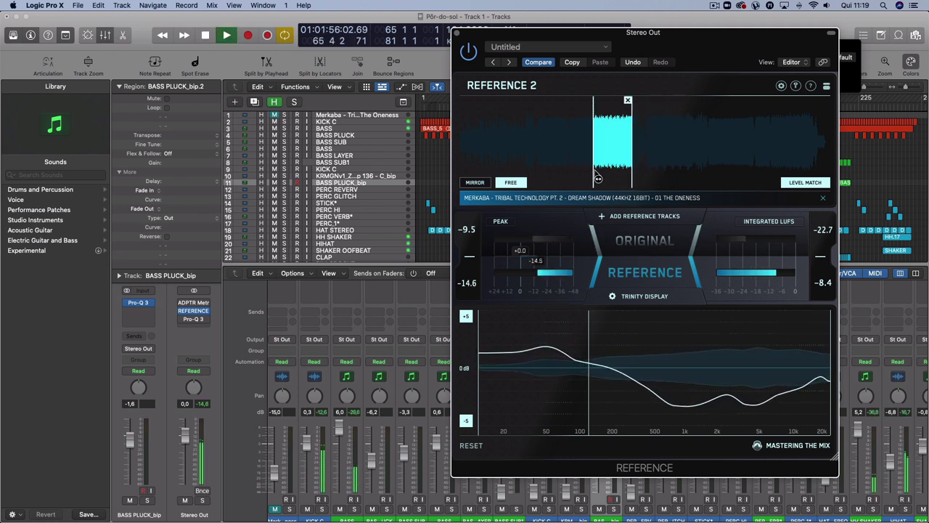
drag(598, 178, 607, 178)
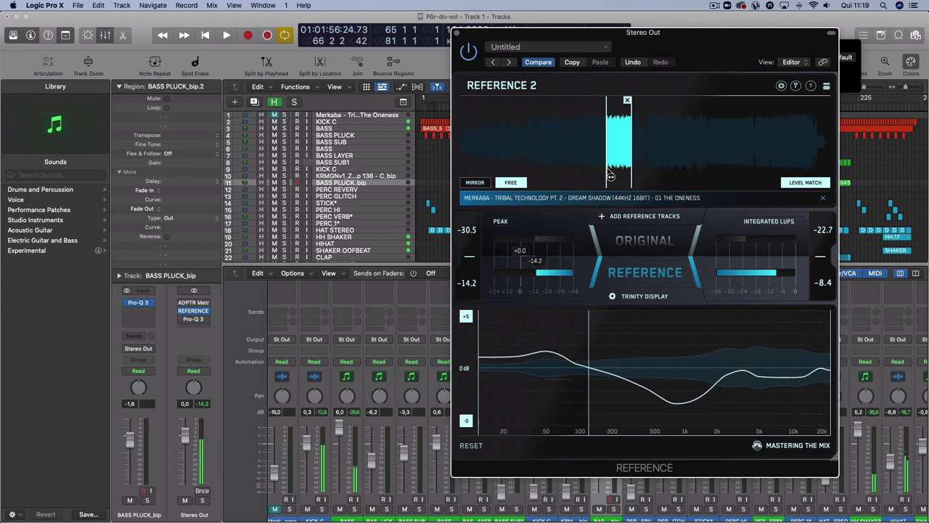
- Compare the original mix with the Merkaba reference by alternating between them during playback, then stop and close the REFERENCE plug-in
click(652, 248)
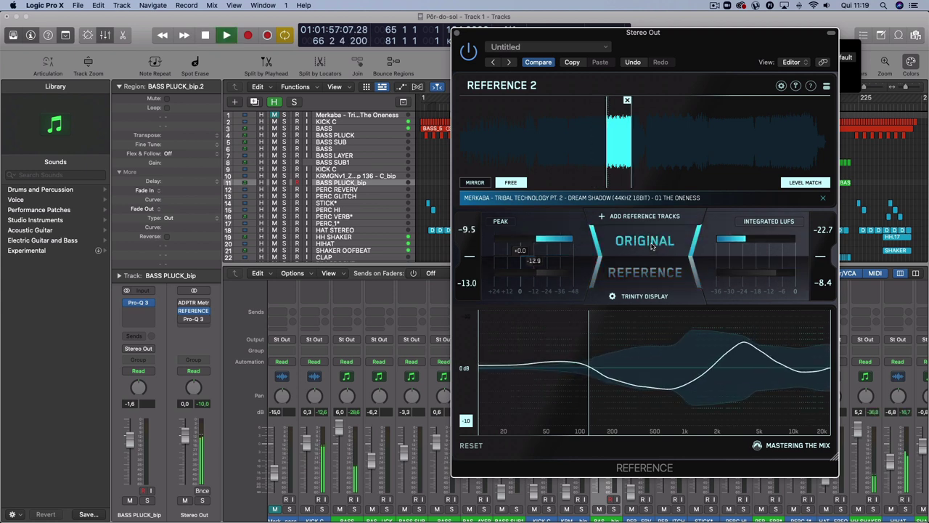
click(651, 283)
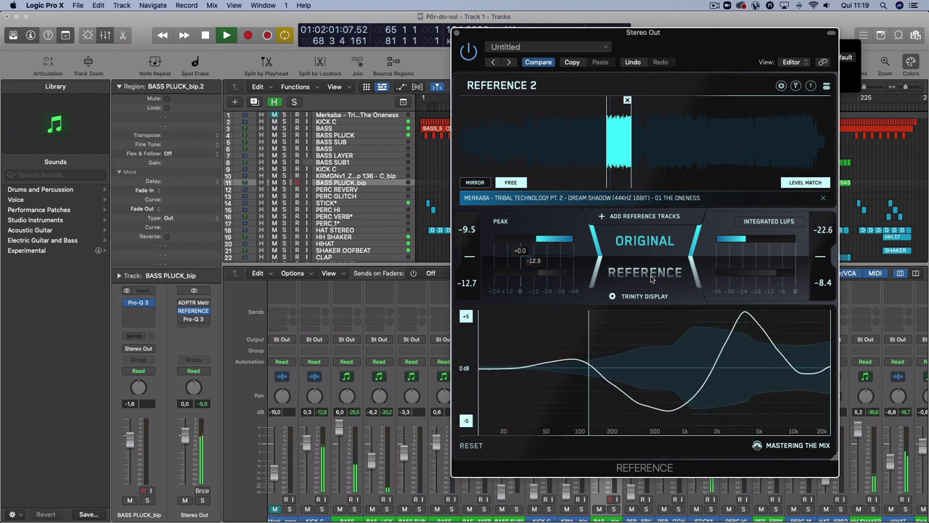
click(652, 280)
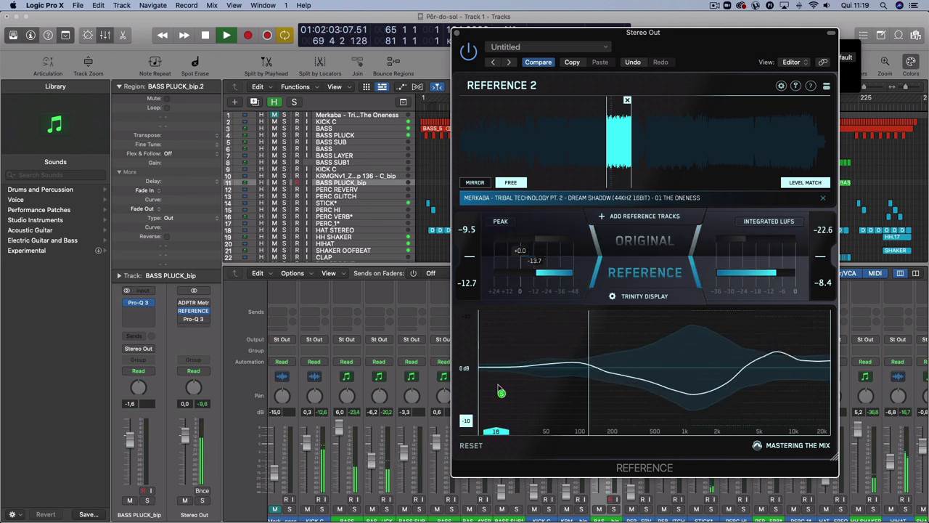
click(653, 245)
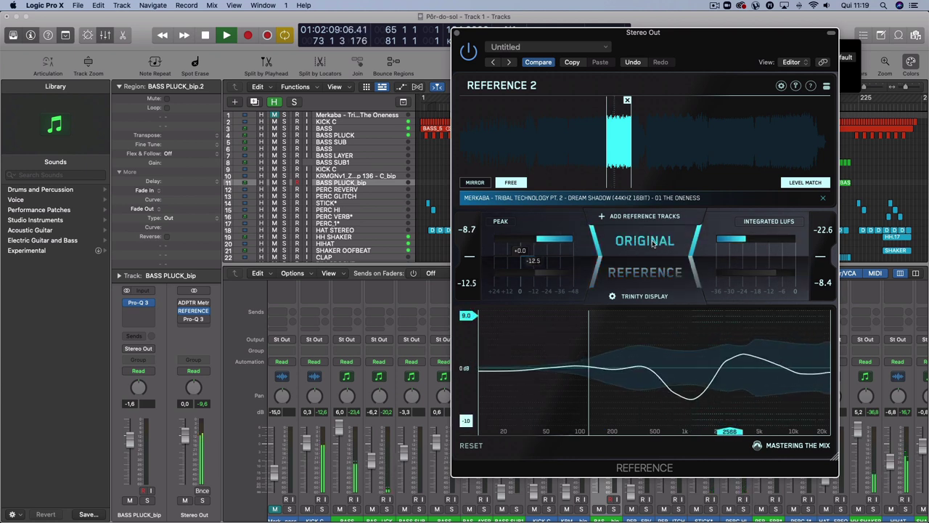
click(635, 245)
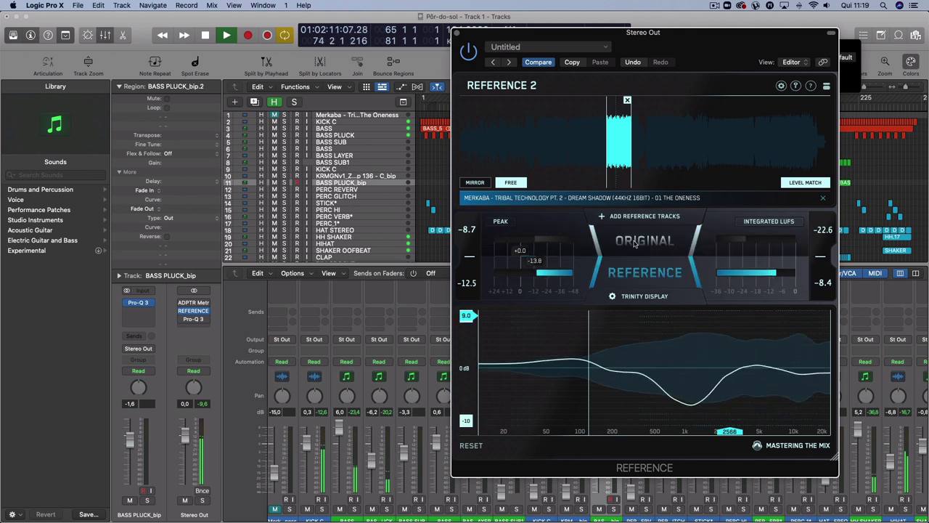
click(635, 244)
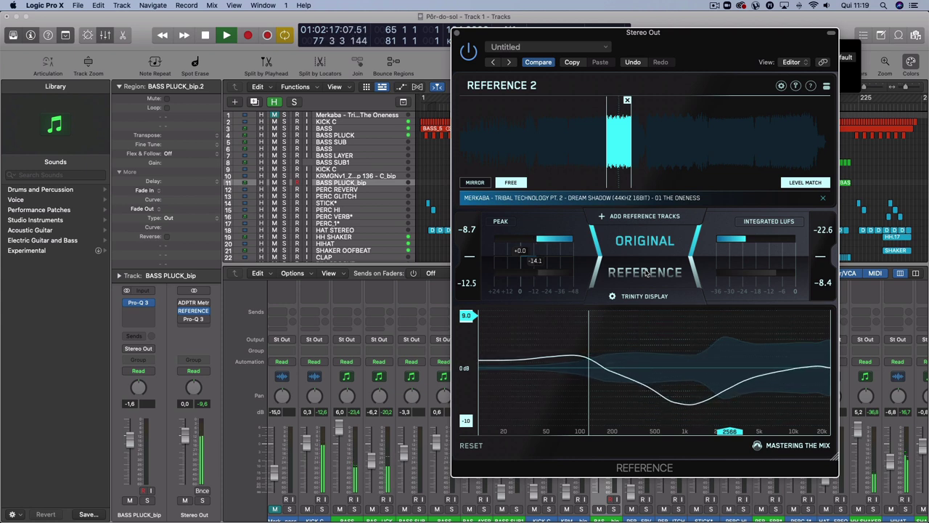
click(645, 272)
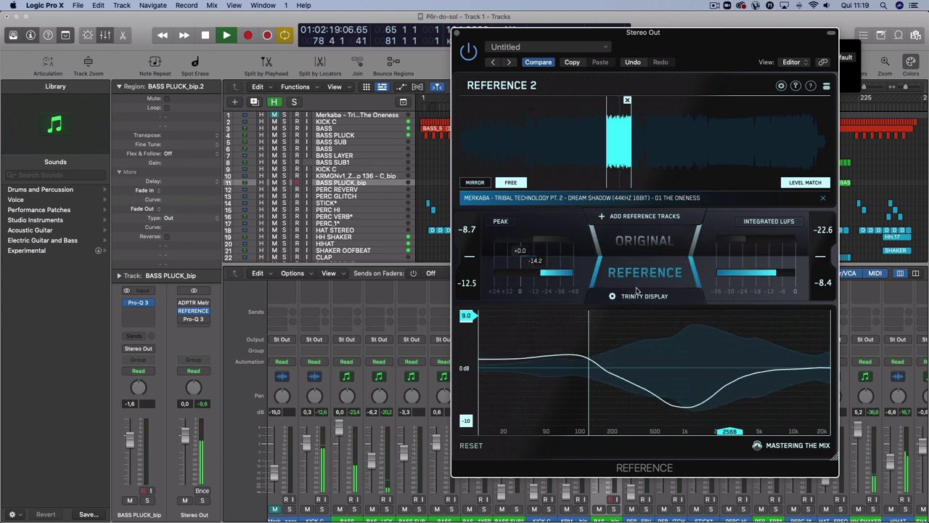
key(space)
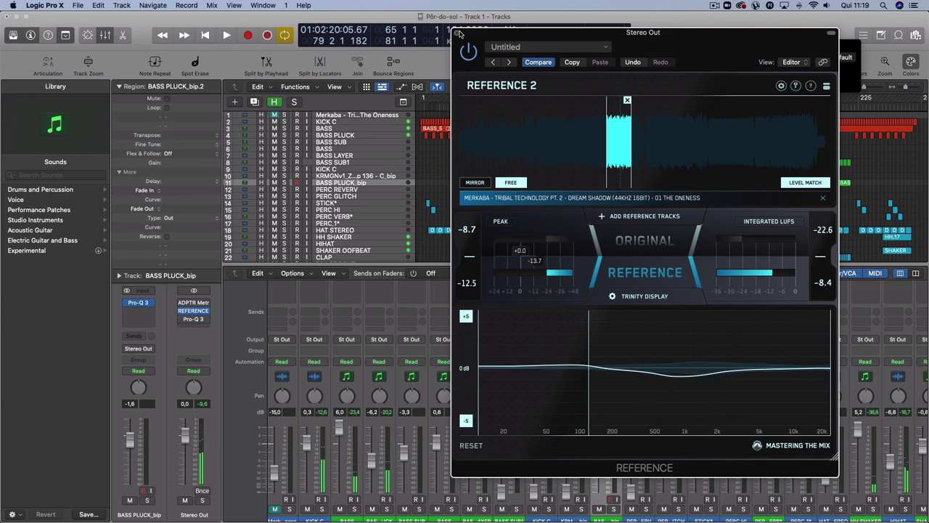
click(456, 34)
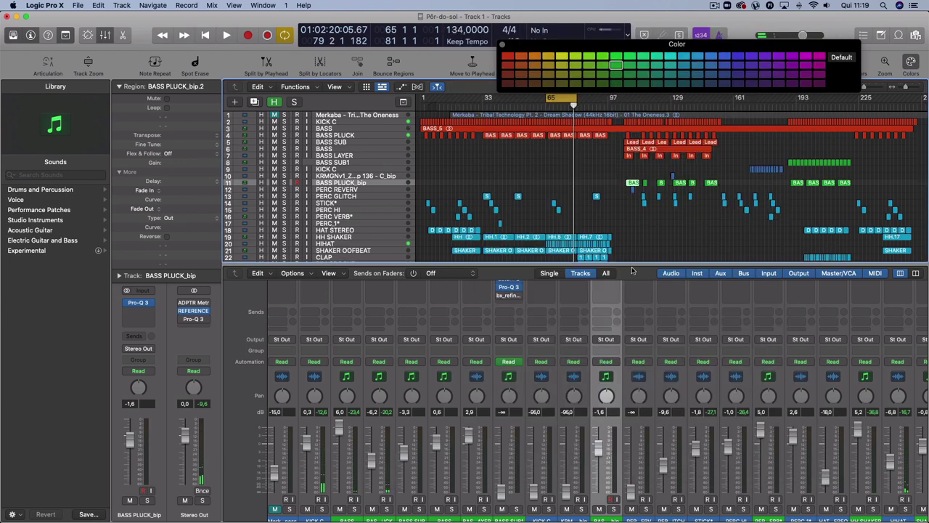
- Shrink the mixer out of view to enlarge the arrangement and review all the project's tracks
drag(635, 265, 690, 501)
scroll(691, 498, down, 5)
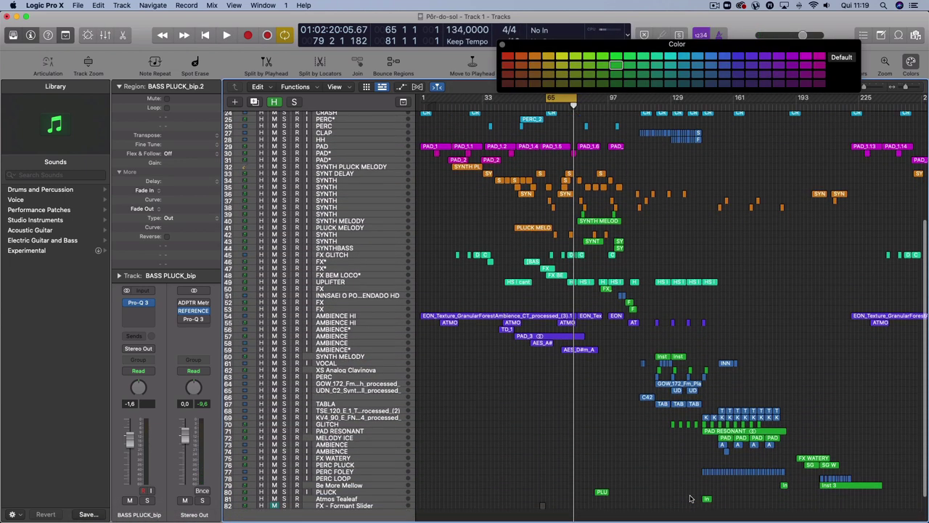
scroll(691, 498, up, 5)
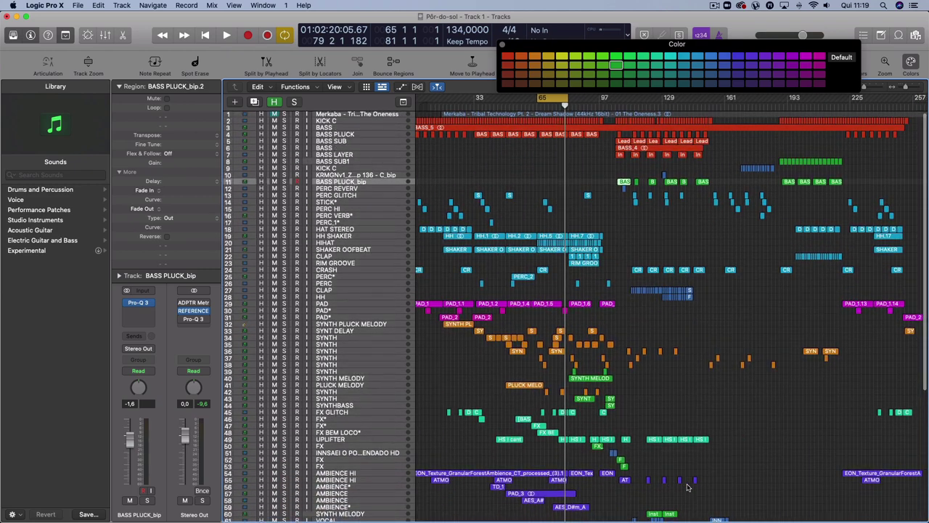
scroll(688, 487, down, 5)
scroll(688, 487, up, 5)
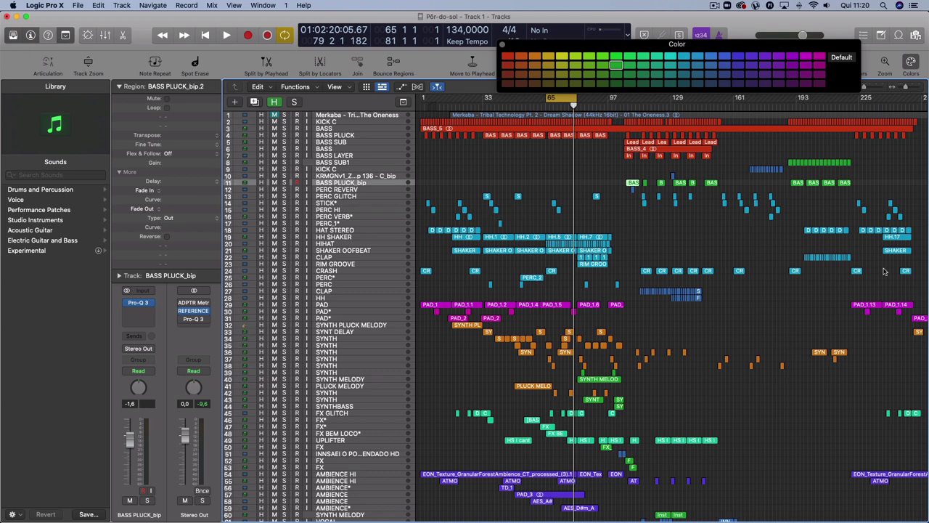
- Select the BASS PLUCK track and compare the looped section with the Merkaba reference in the REFERENCE plug-in
click(359, 237)
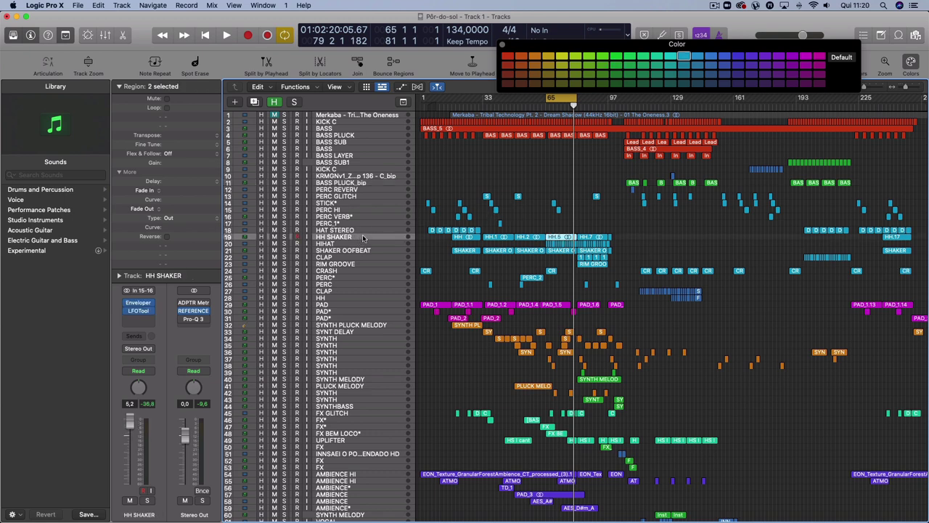
click(349, 136)
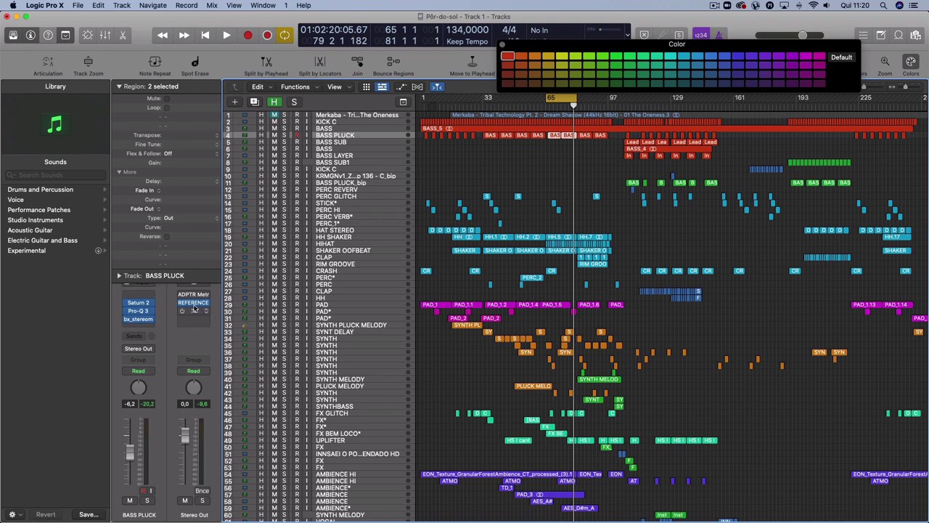
drag(194, 308, 196, 309)
click(195, 303)
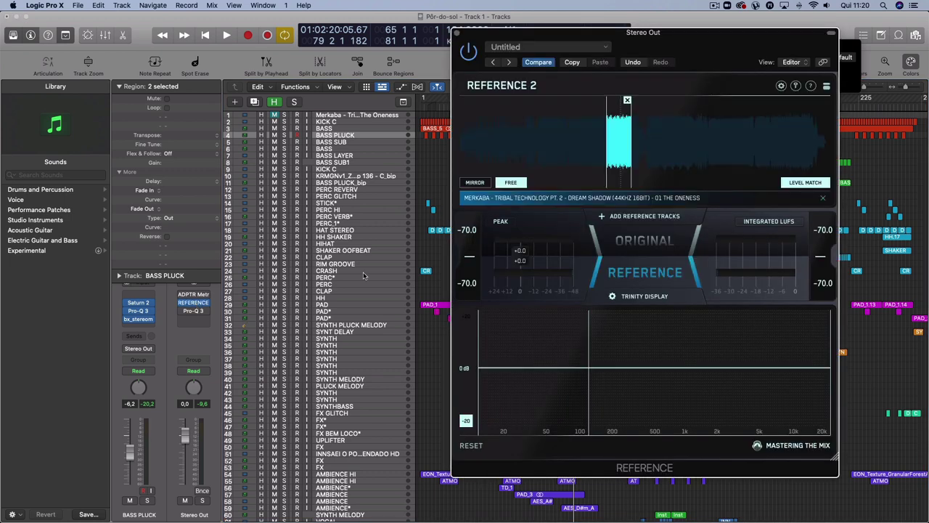
key(space)
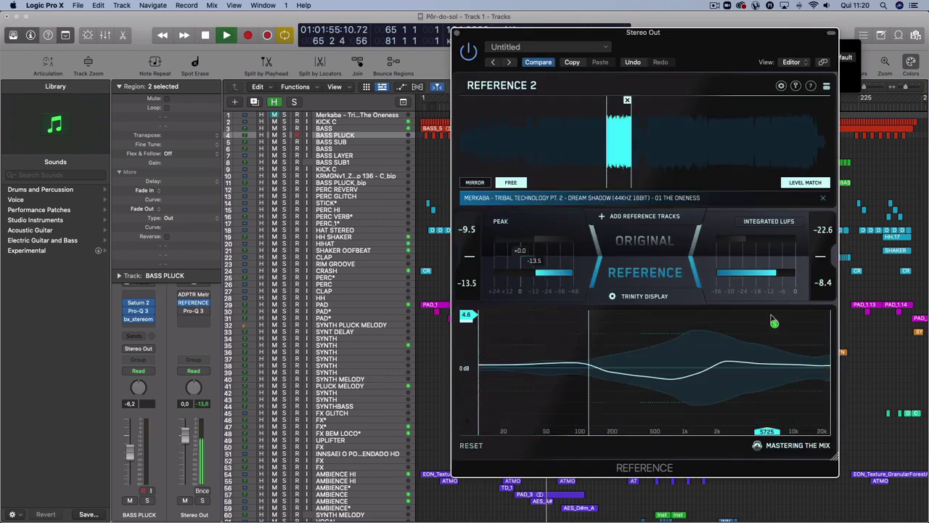
click(626, 240)
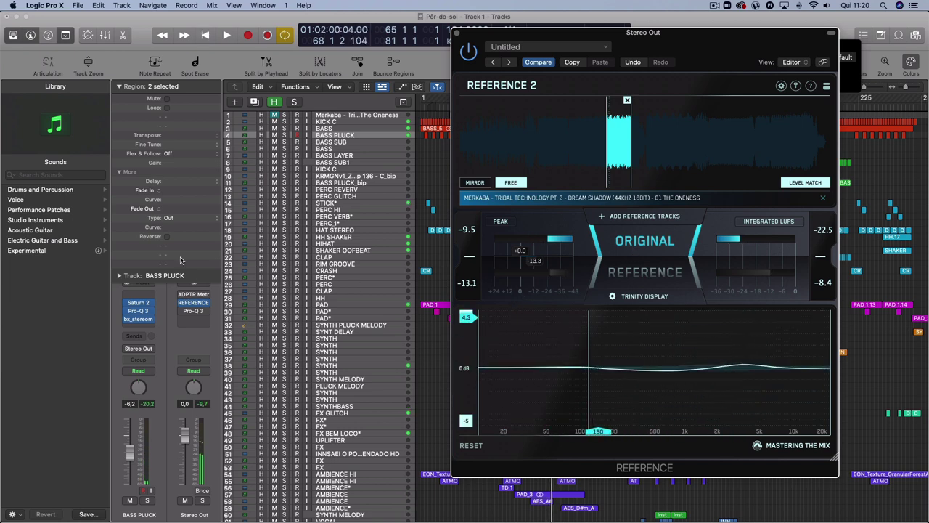
- Open ADPTR MetricAB on the Stereo Out and play the loop to compare the mix and reference in the Spectrum view
click(192, 295)
drag(487, 143, 436, 26)
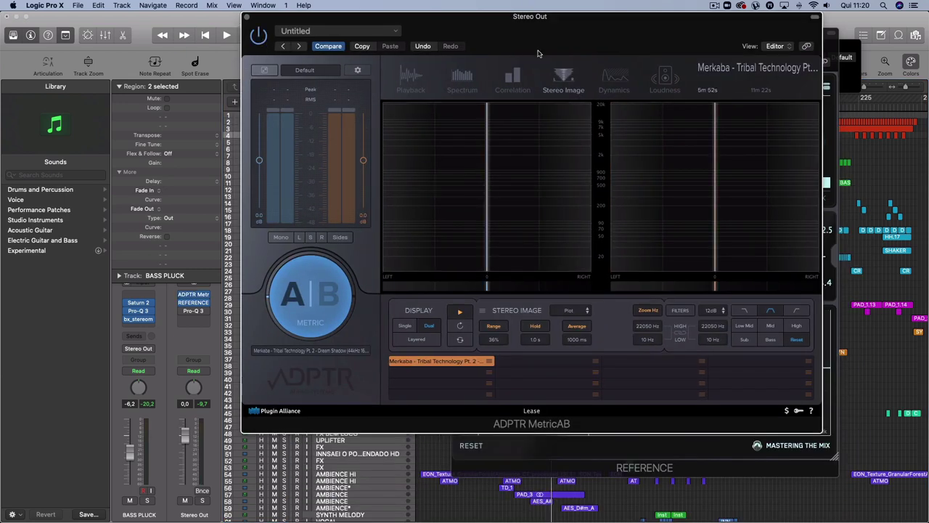
click(407, 77)
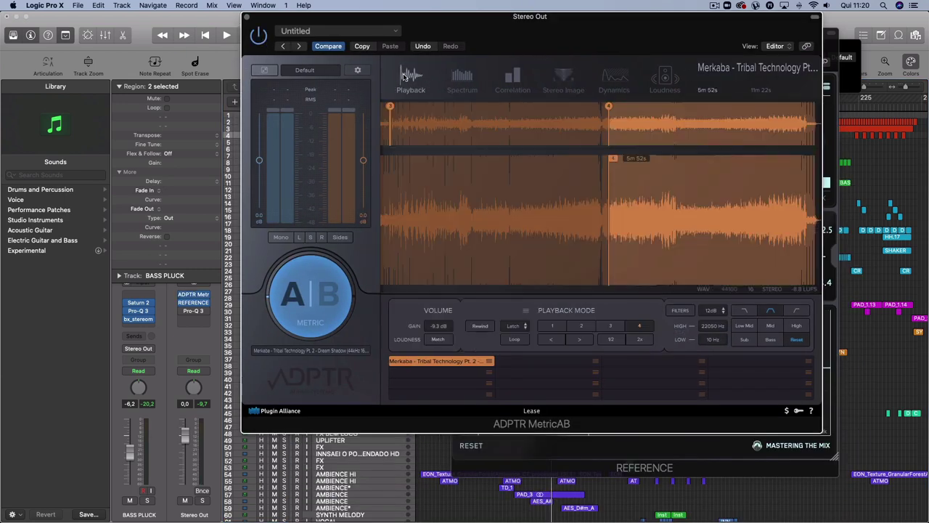
click(462, 76)
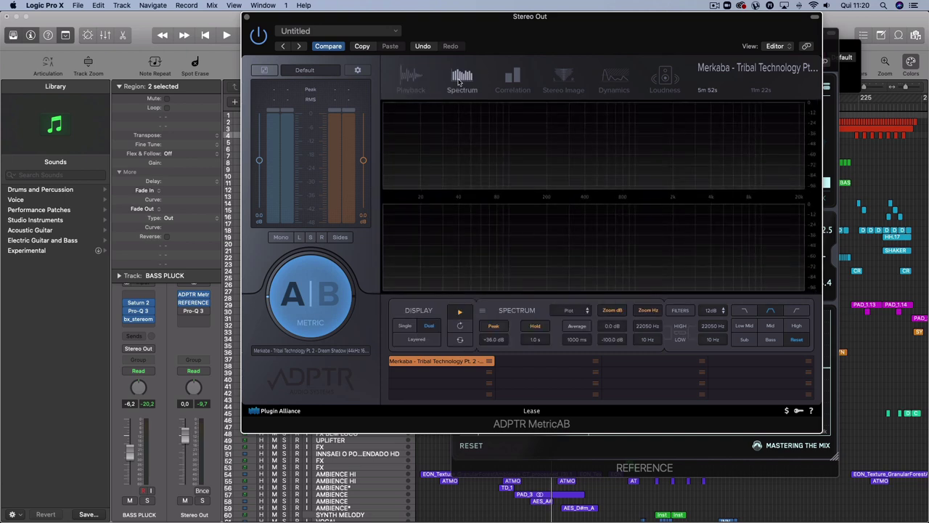
key(space)
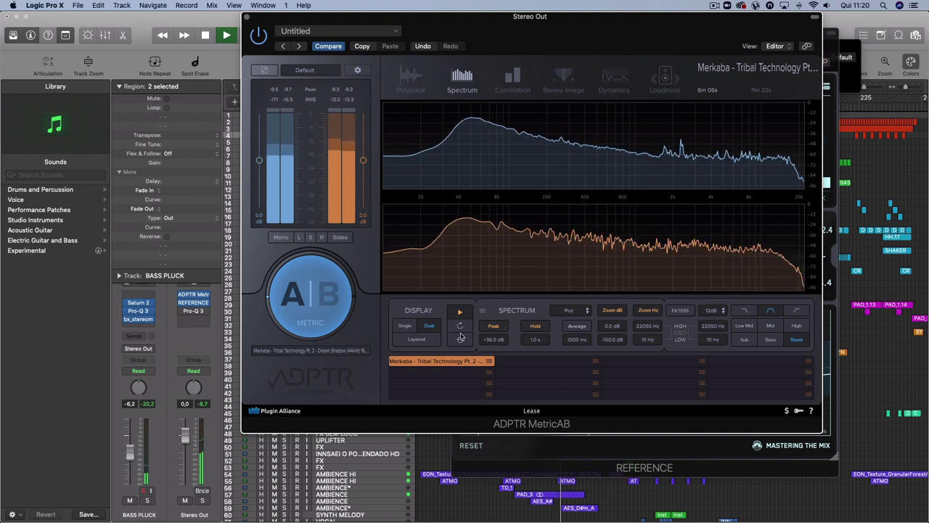
- Overlay both MetricAB spectra in the Layered display and alternate between the mix and the Merkaba reference during playback
click(406, 327)
click(417, 339)
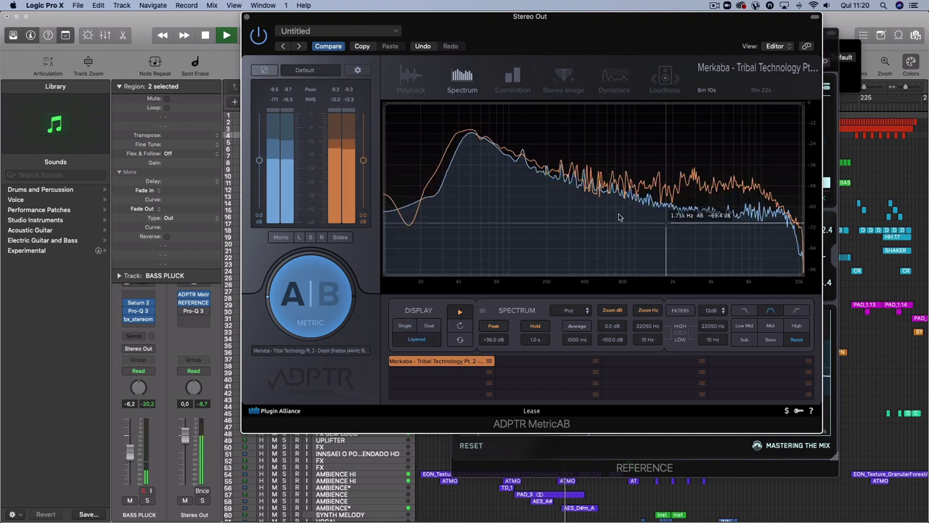
click(335, 273)
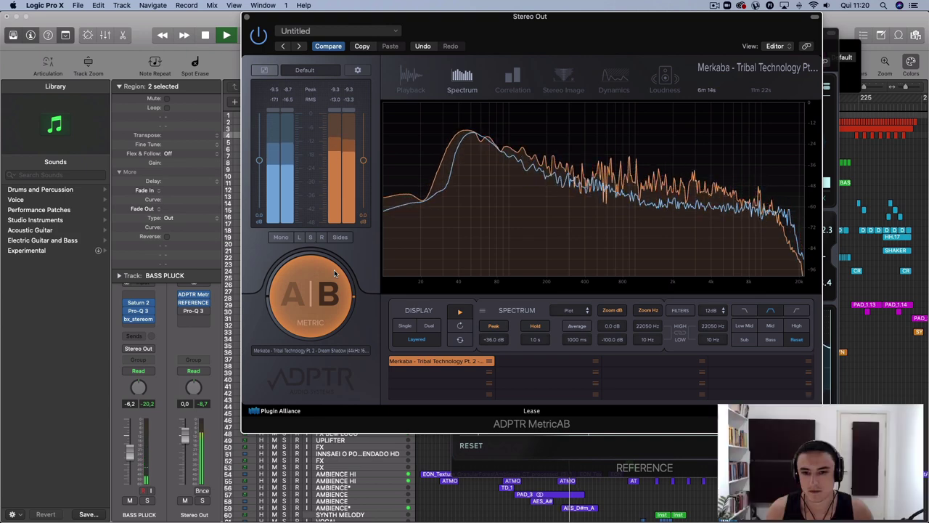
click(335, 274)
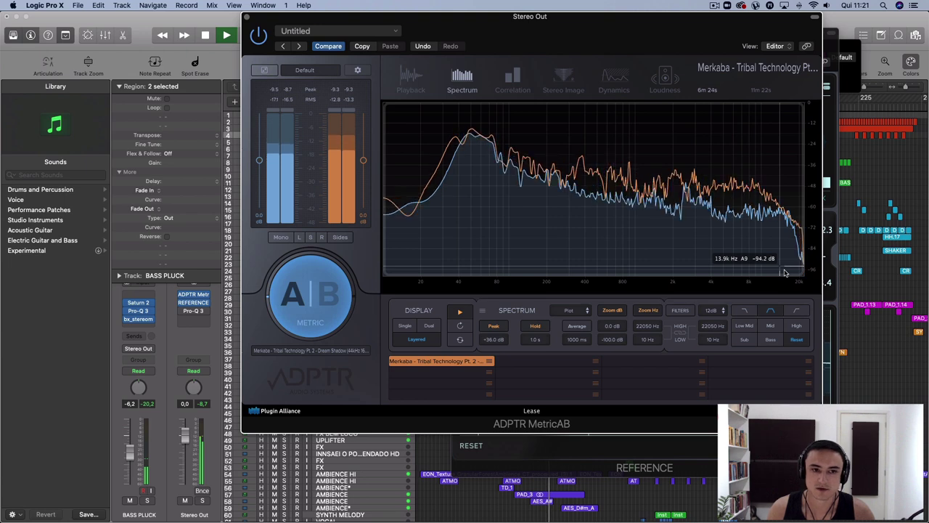
click(329, 297)
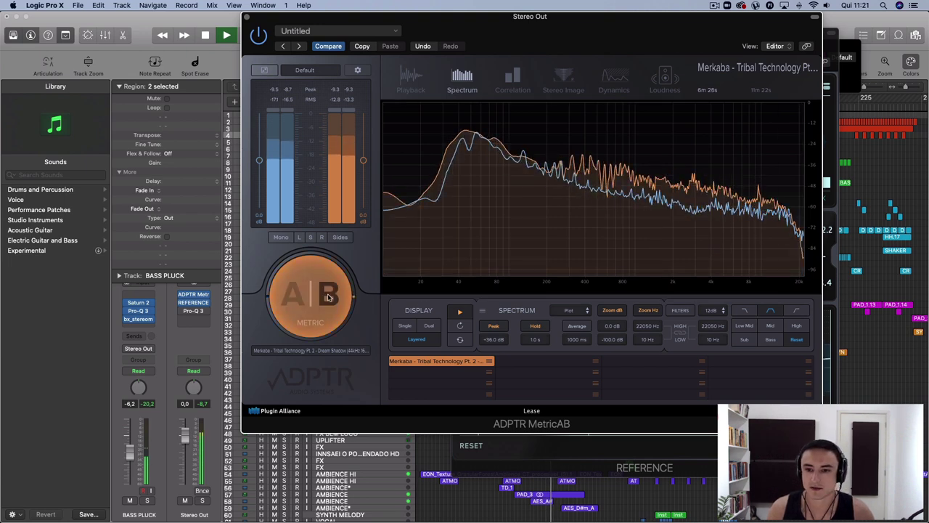
click(329, 298)
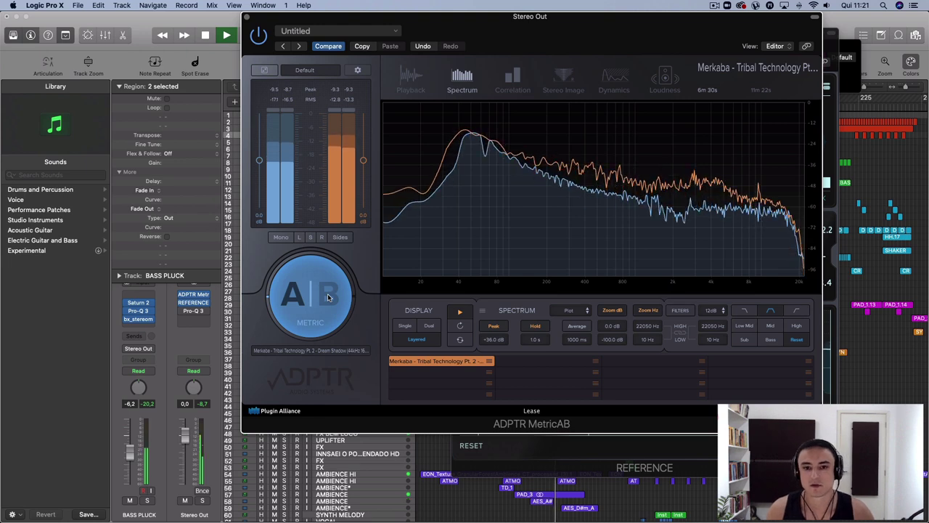
- Stop playback, close the MetricAB and REFERENCE windows, and turn off the cycle range in the arrangement
key(space)
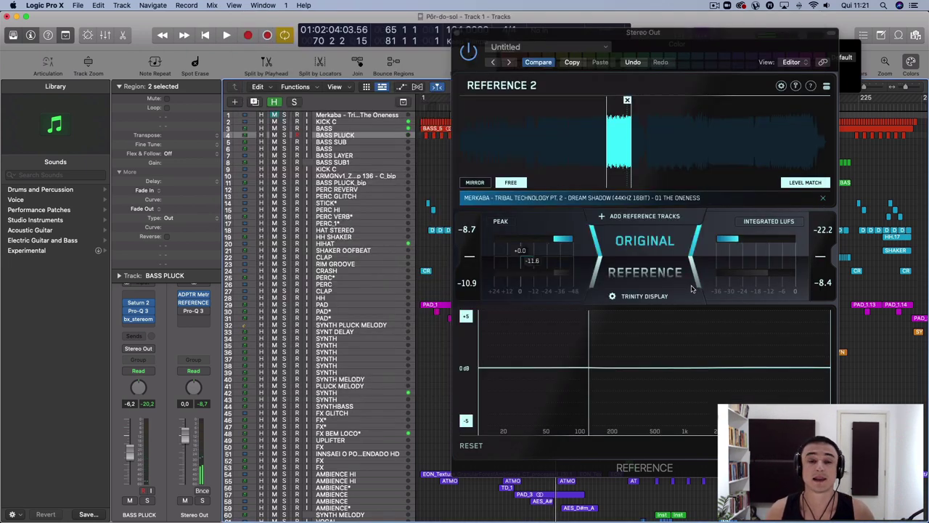
click(860, 255)
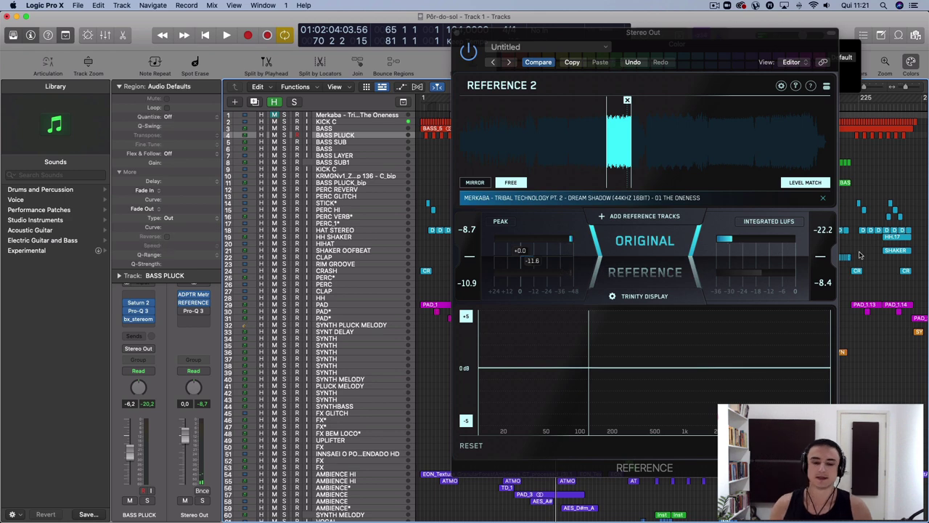
click(459, 34)
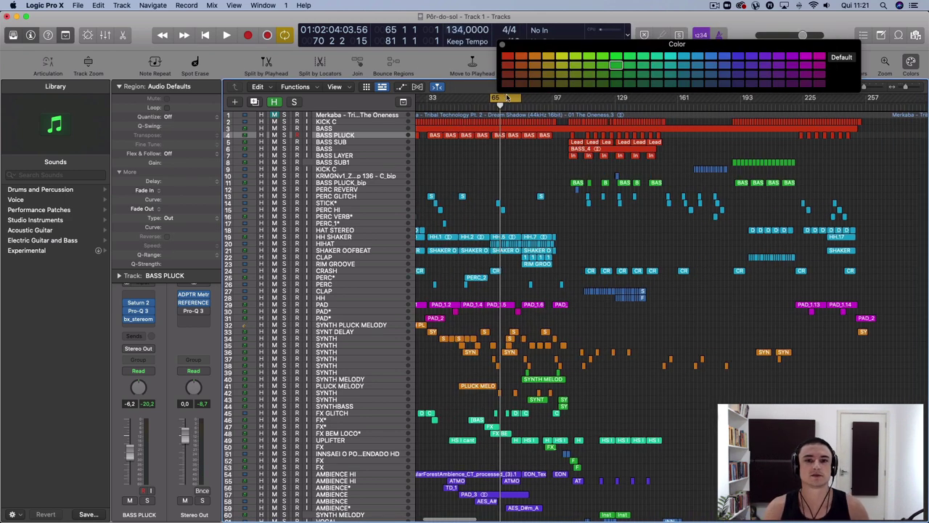
scroll(566, 130, down, 10)
scroll(565, 129, up, 10)
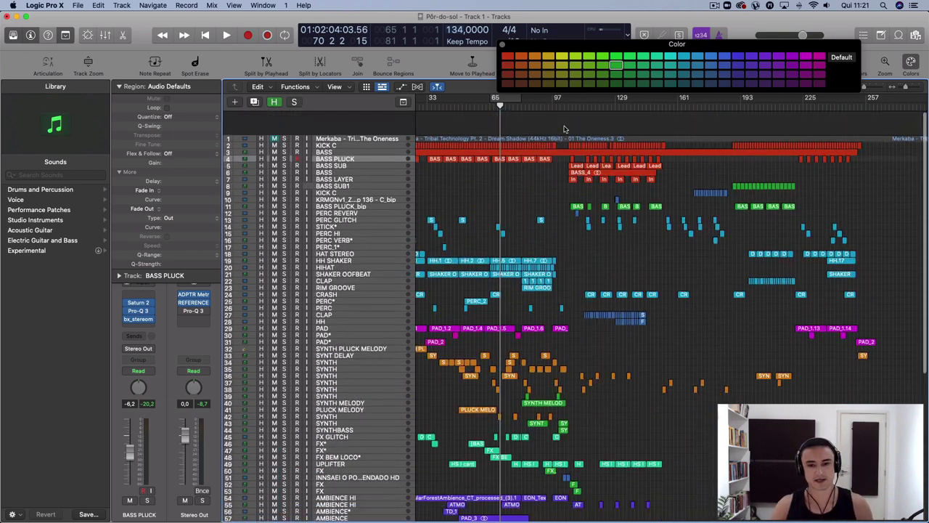
scroll(565, 129, down, 3)
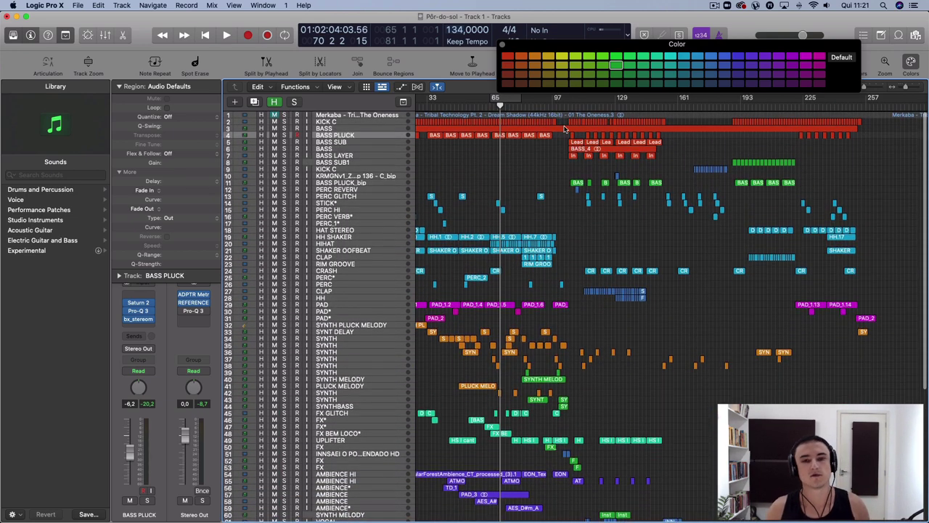